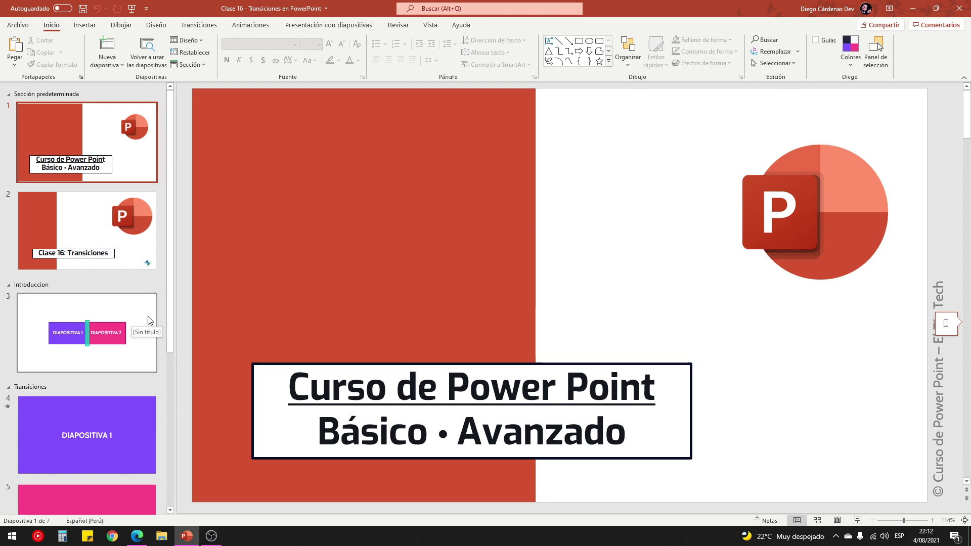
# Open slide 3, where the DIAPOSITIVA 1 and DIAPOSITIVA 2 boxes meet under a teal bar
pyautogui.click(93, 269)
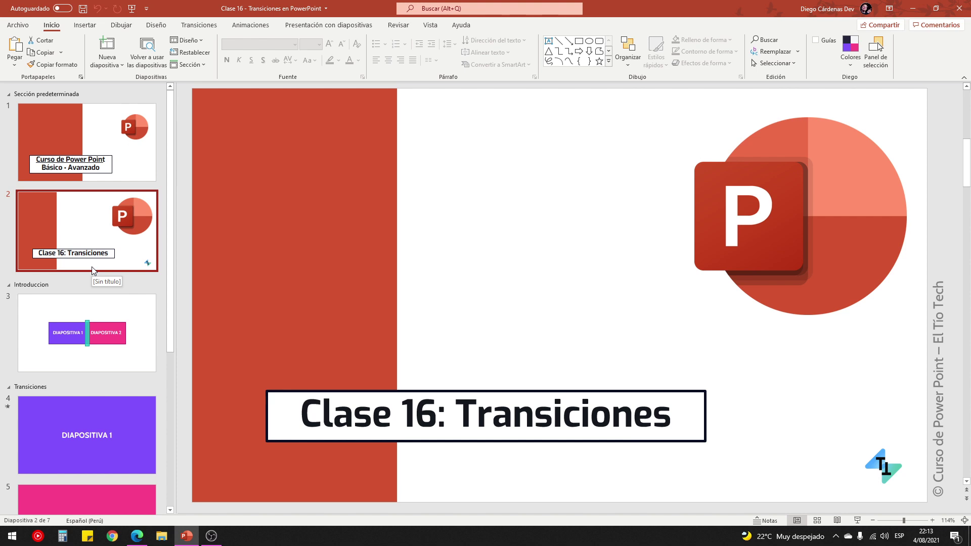
pyautogui.click(83, 323)
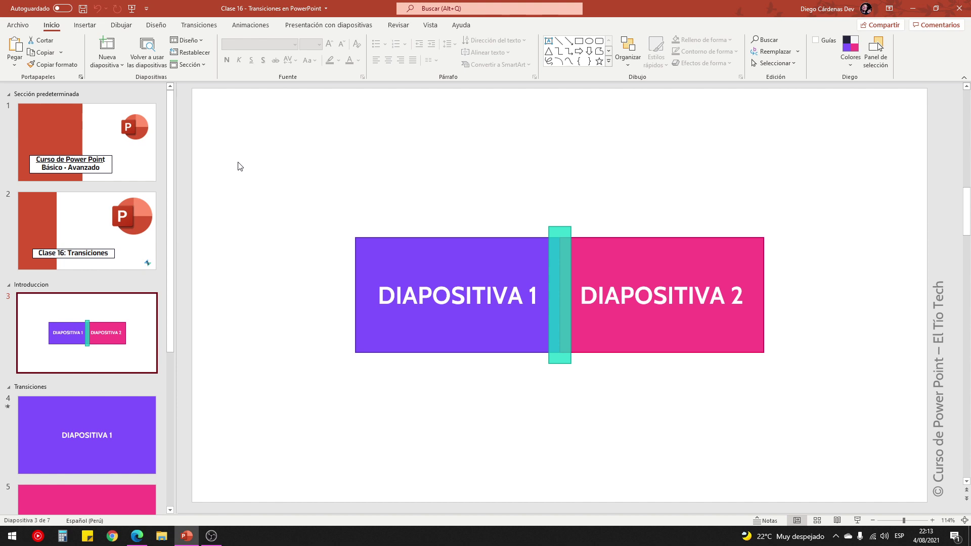
# On slide 3, move the purple box left and the pink box right, away from the teal bar
pyautogui.click(207, 29)
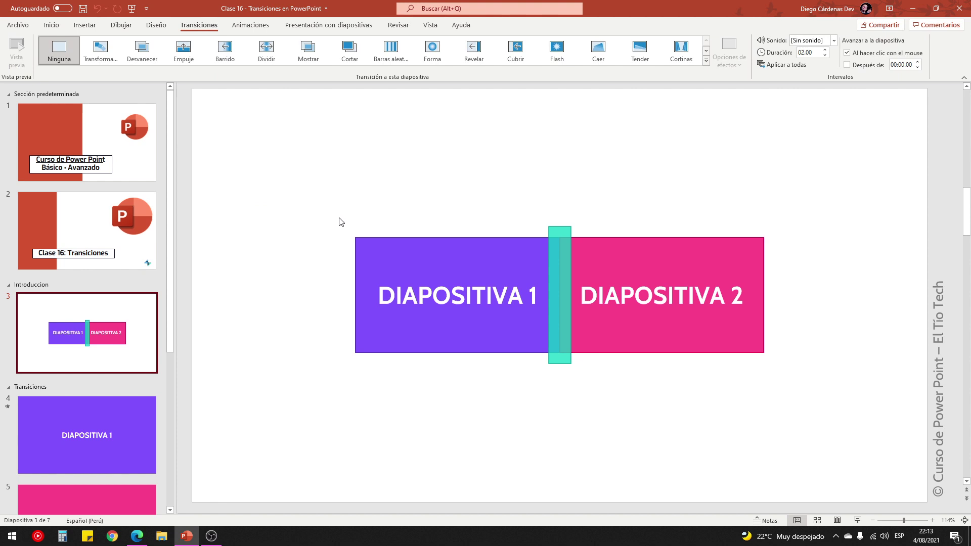
pyautogui.moveTo(509, 243); pyautogui.dragTo(424, 243)
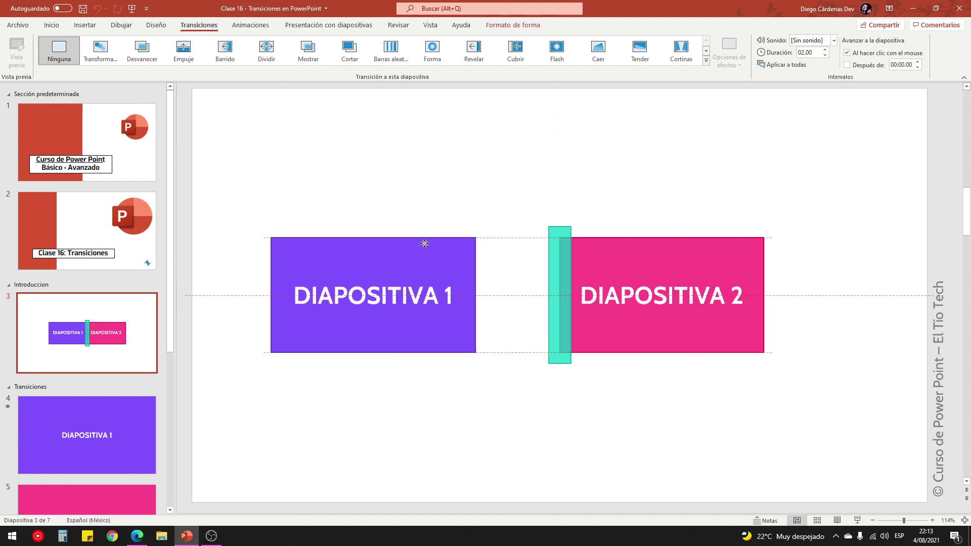
pyautogui.moveTo(651, 244); pyautogui.dragTo(724, 245)
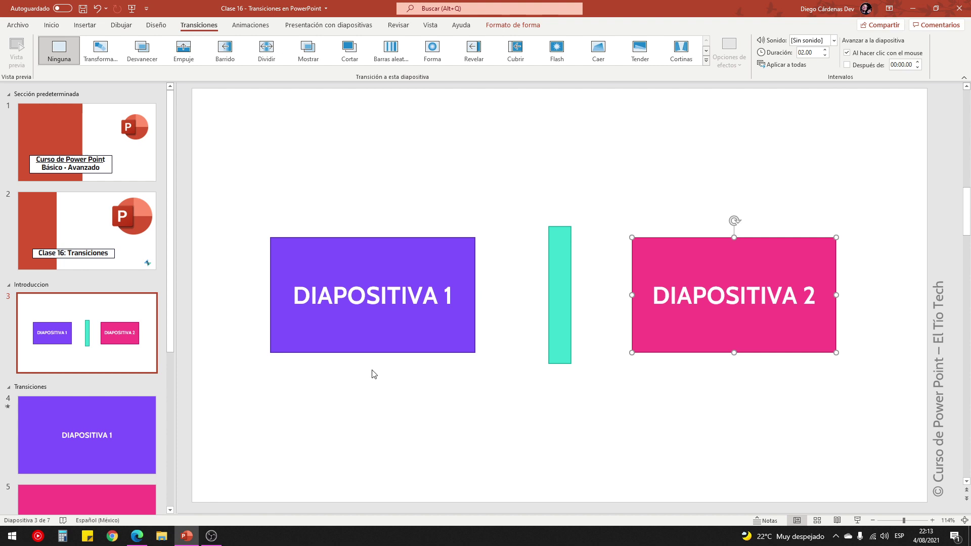
# Play slides 4–5 as a slide show starting from slide 4, then exit the show
pyautogui.click(105, 431)
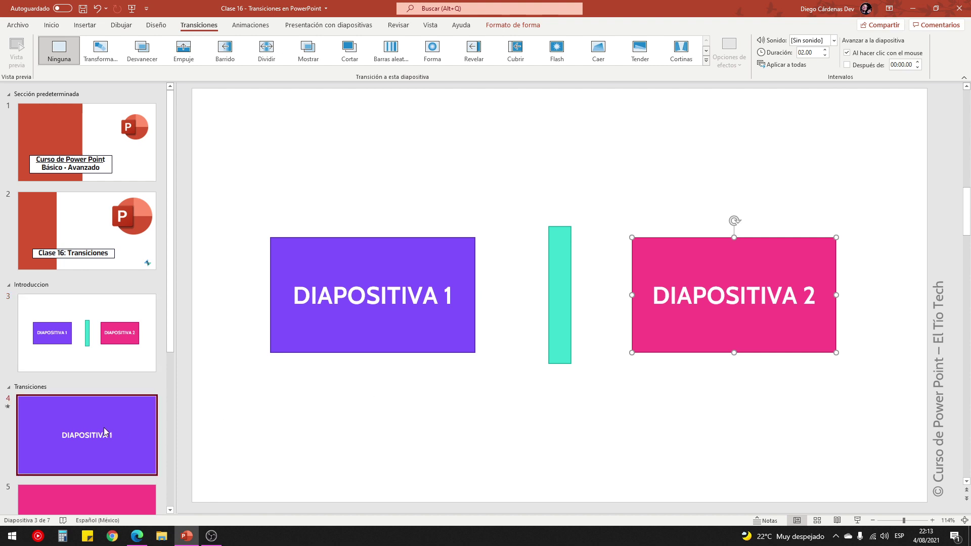
pyautogui.click(857, 521)
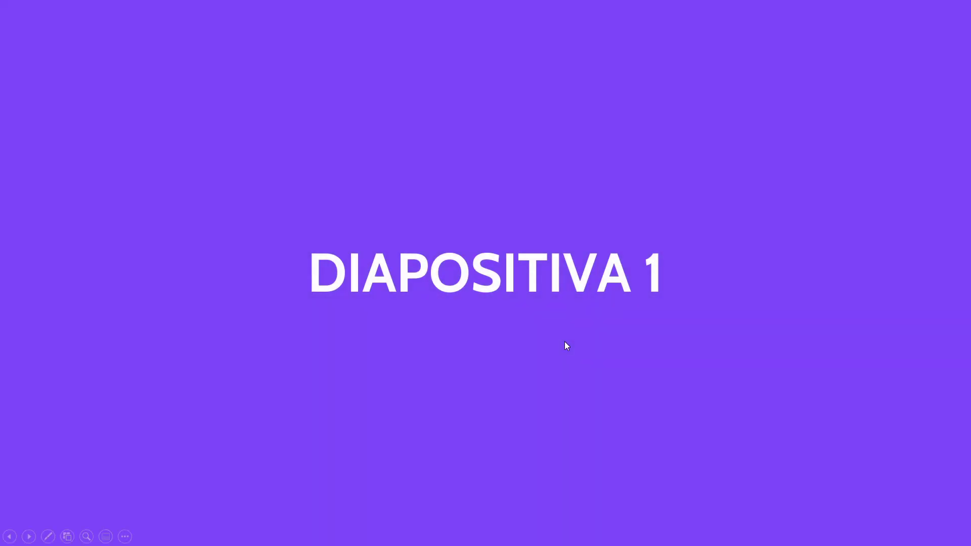
pyautogui.click(564, 342)
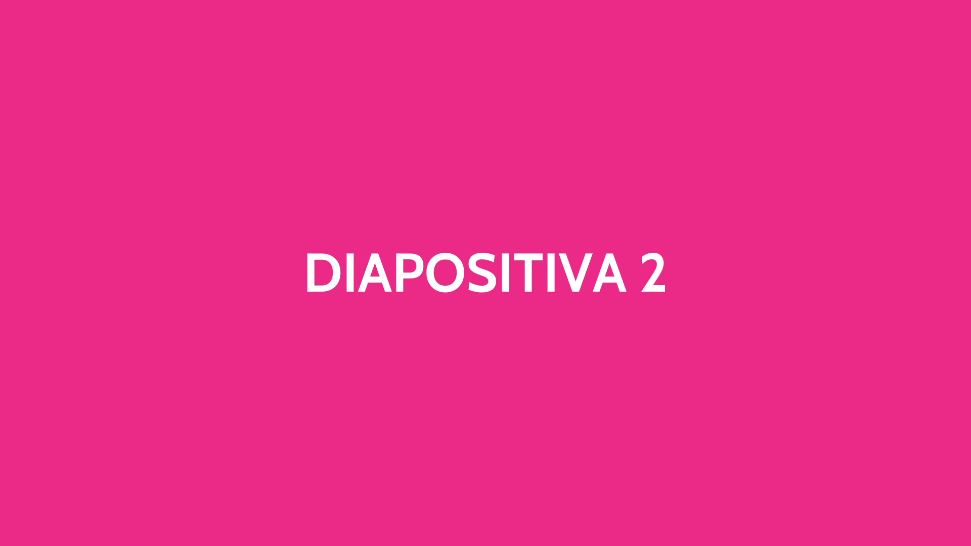
pyautogui.press('Escape')
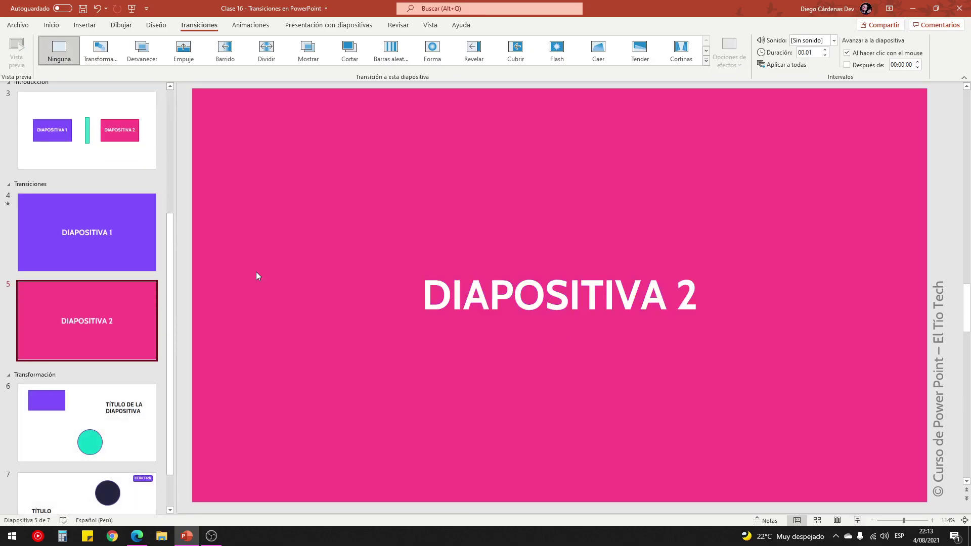
# On slide 3, push the purple and pink boxes back together against the teal bar
pyautogui.scroll(3, 101, 304)
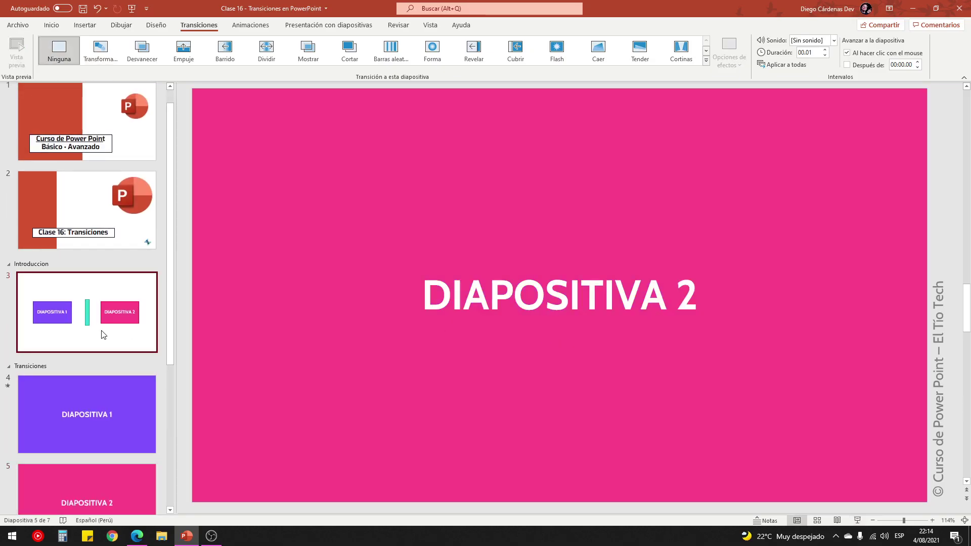
pyautogui.click(102, 331)
pyautogui.moveTo(557, 277)
pyautogui.mouseDown()
pyautogui.moveTo(526, 284)
pyautogui.moveTo(540, 282)
pyautogui.mouseUp()
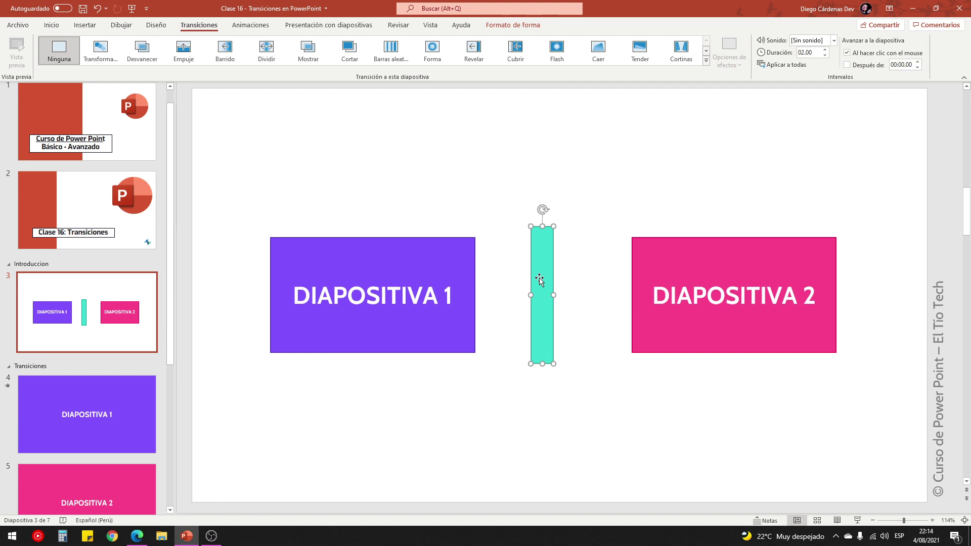
pyautogui.moveTo(456, 243); pyautogui.dragTo(523, 243)
pyautogui.moveTo(668, 253); pyautogui.dragTo(578, 253)
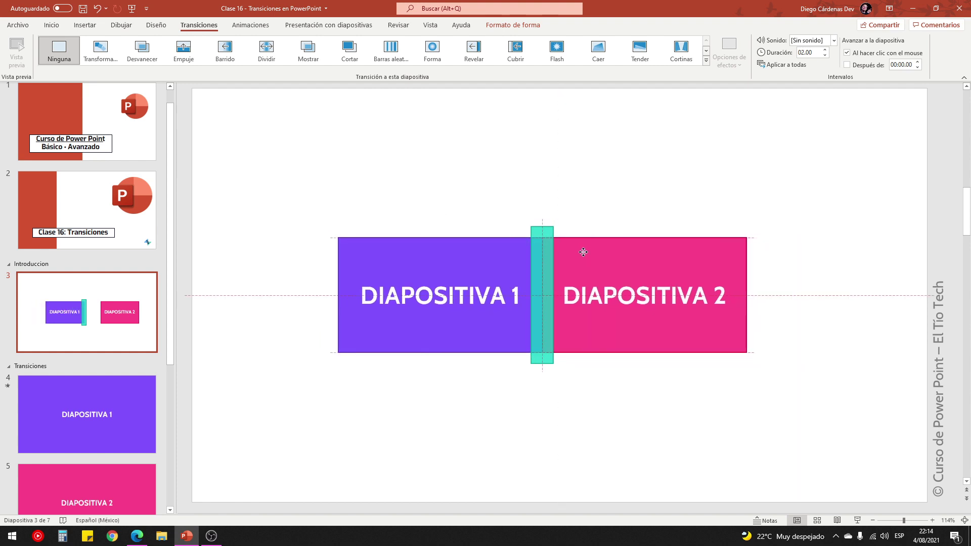
pyautogui.moveTo(536, 278)
pyautogui.mouseDown()
pyautogui.moveTo(536, 210)
pyautogui.moveTo(541, 270)
pyautogui.mouseUp()
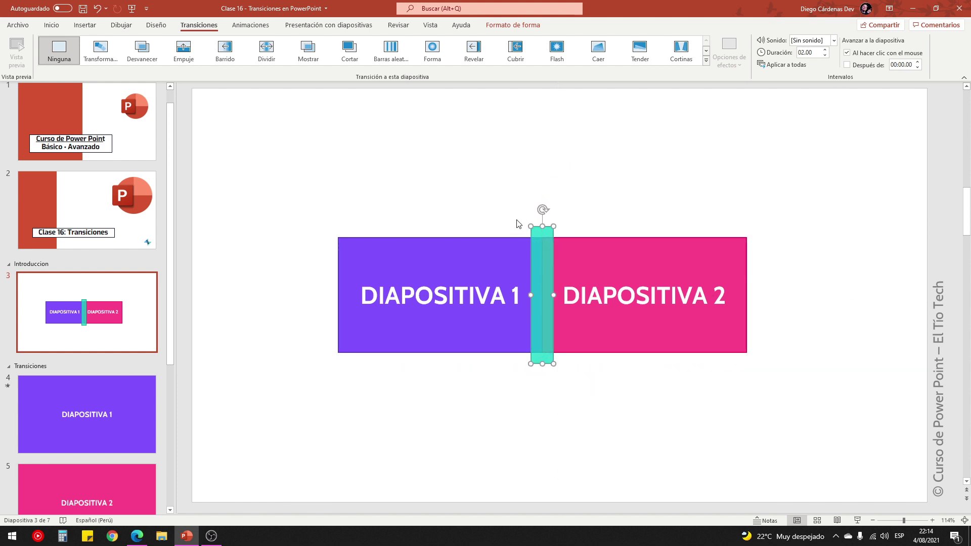
# Fine-tune the teal bar so it sits centred over the seam between the two boxes
pyautogui.moveTo(511, 200); pyautogui.dragTo(590, 414)
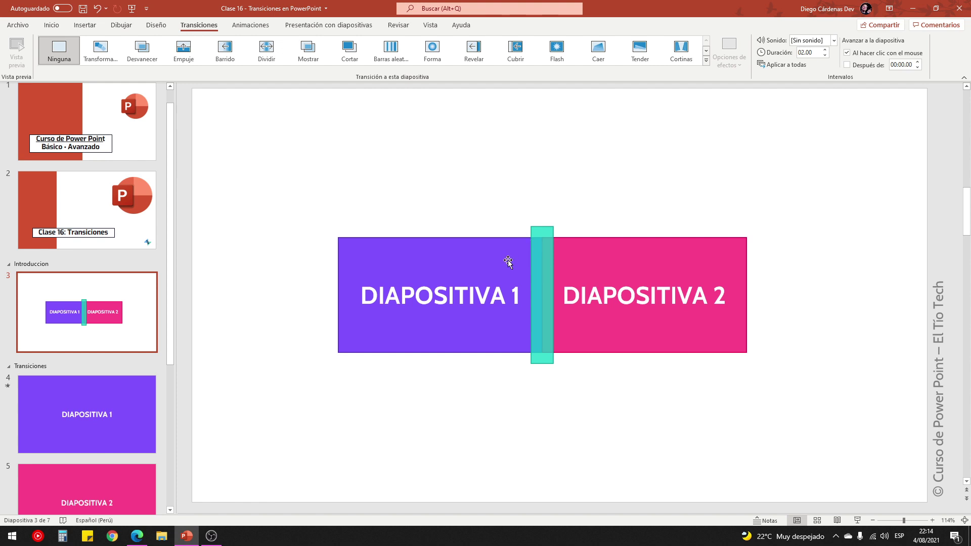
pyautogui.moveTo(546, 276); pyautogui.dragTo(546, 275)
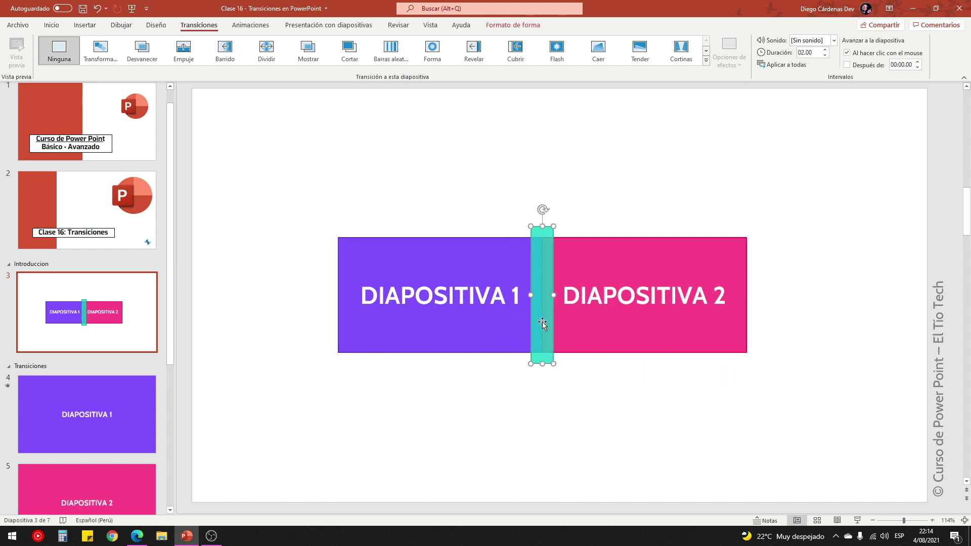
pyautogui.click(123, 456)
pyautogui.scroll(-2, 123, 432)
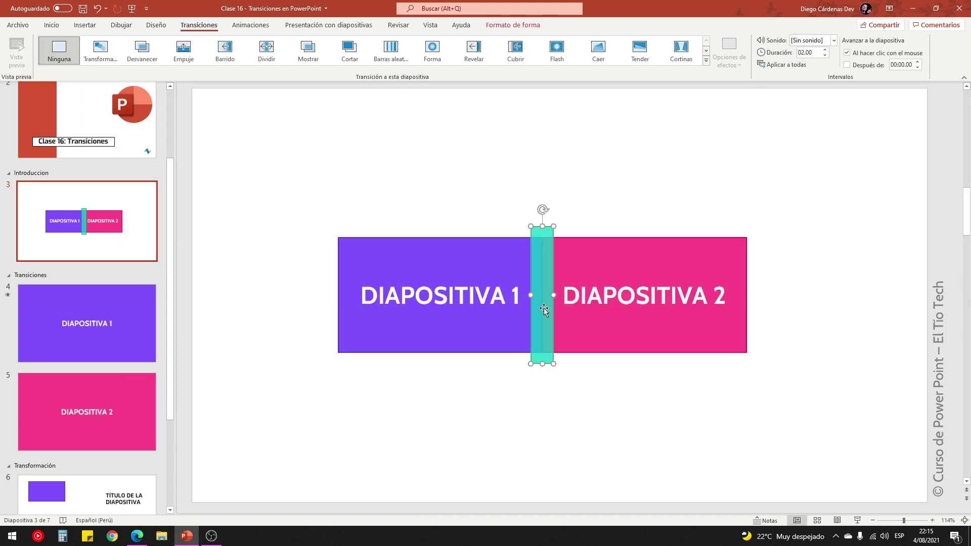
pyautogui.moveTo(543, 310); pyautogui.dragTo(556, 308)
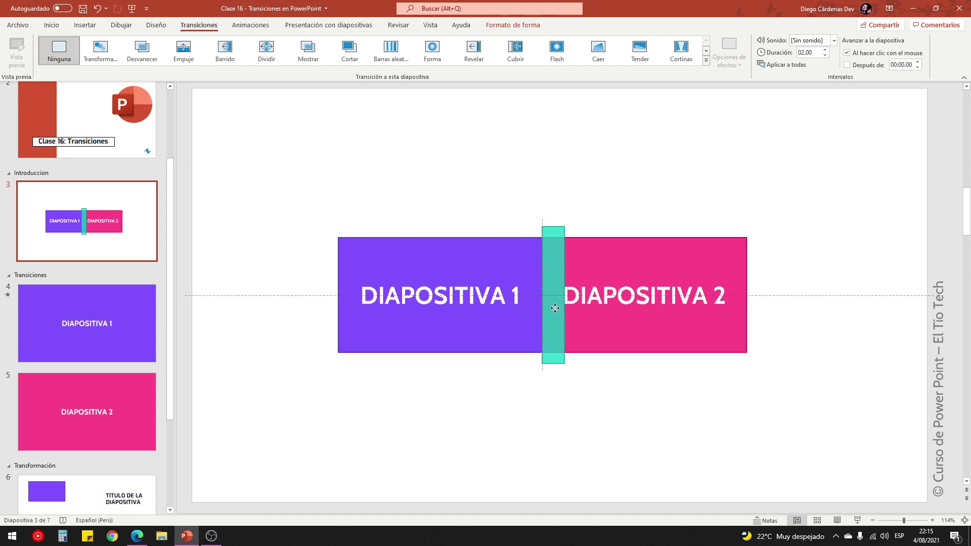
pyautogui.click(488, 255)
pyautogui.click(617, 267)
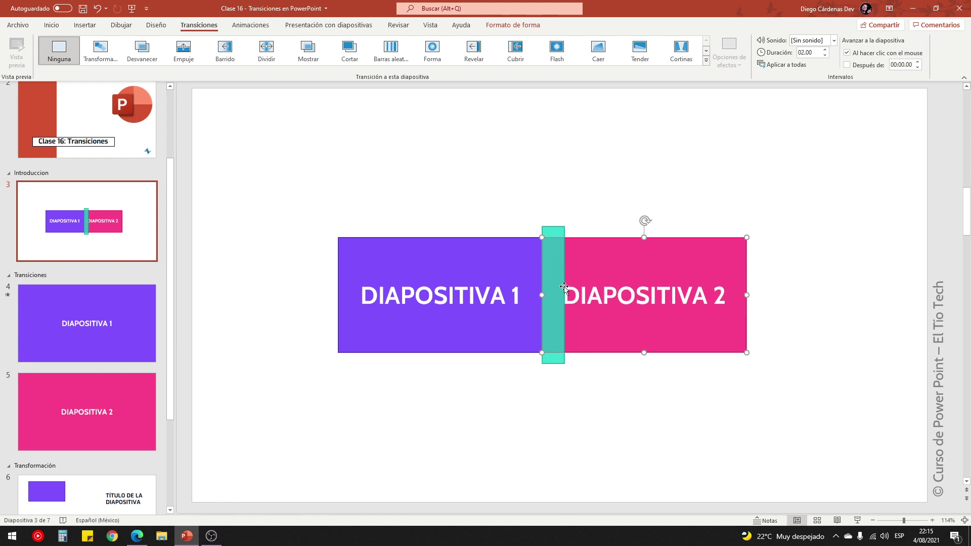
pyautogui.click(563, 281)
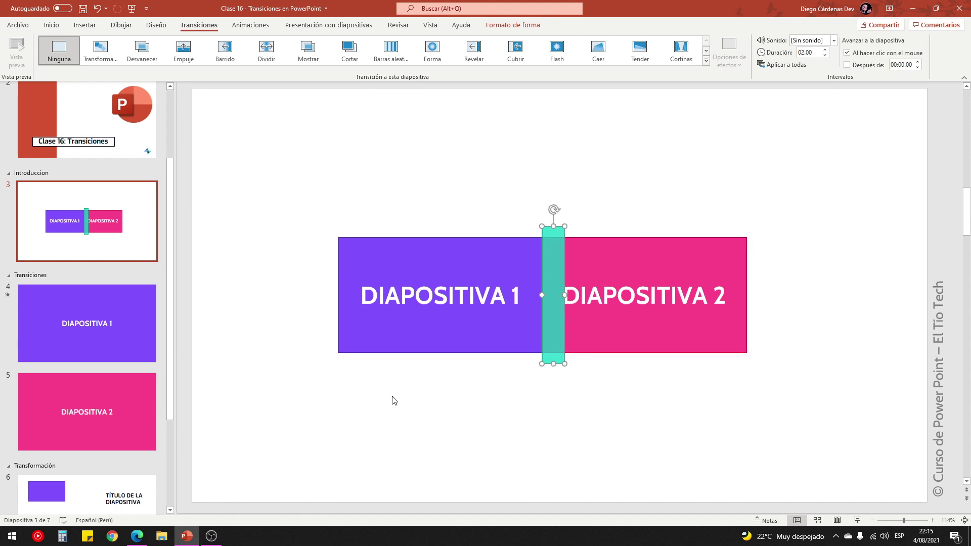
# Give slide 5, DIAPOSITIVA 2, the Caer transition lasting 02.00
pyautogui.click(108, 332)
pyautogui.click(124, 400)
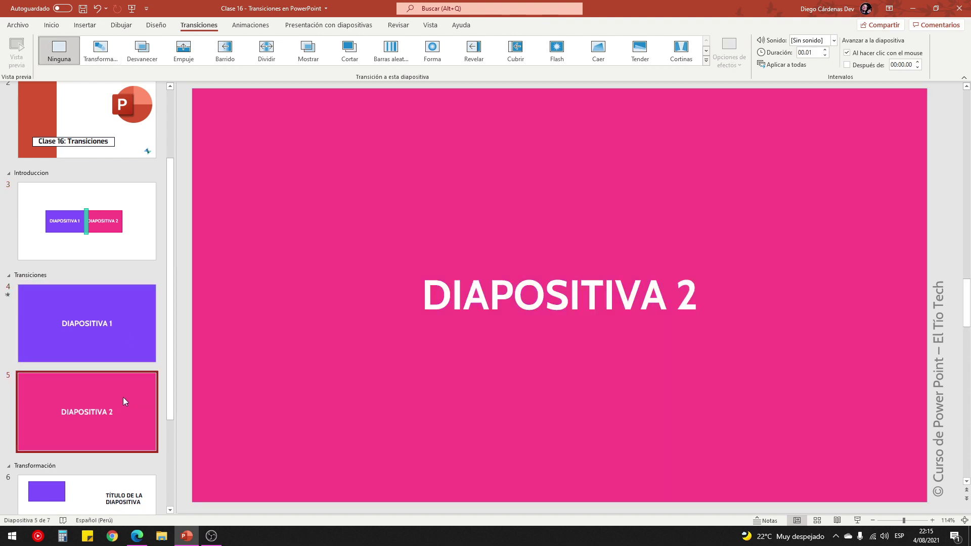
pyautogui.click(118, 338)
pyautogui.click(111, 418)
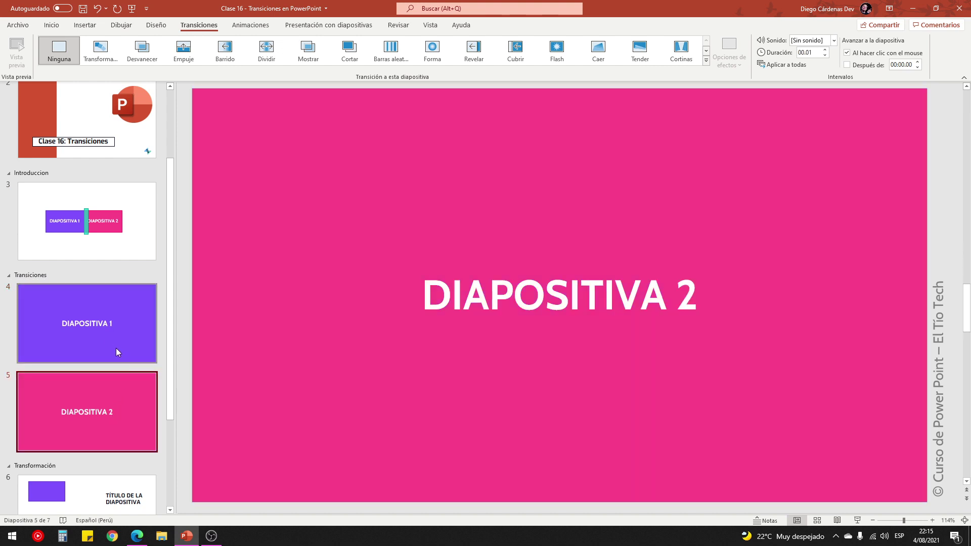
pyautogui.click(110, 335)
pyautogui.click(109, 417)
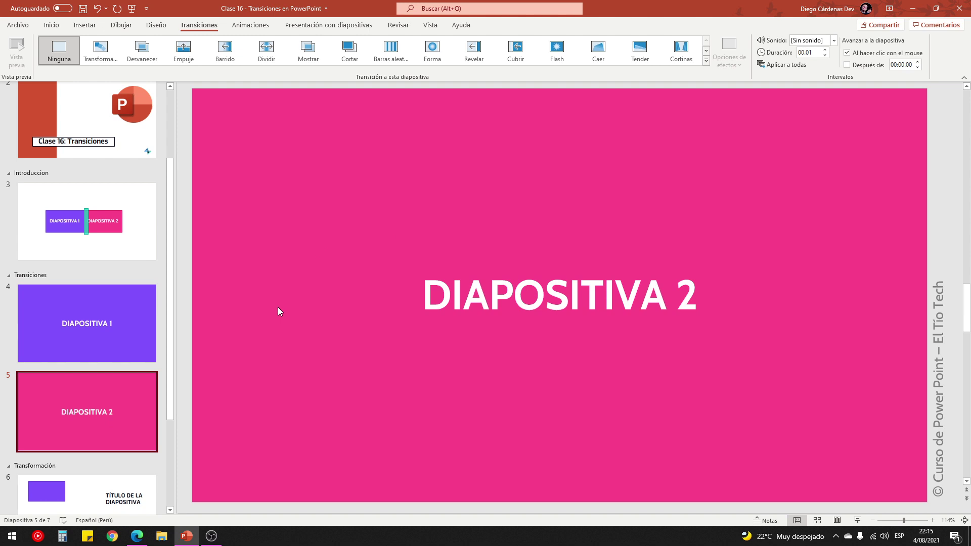
pyautogui.click(602, 56)
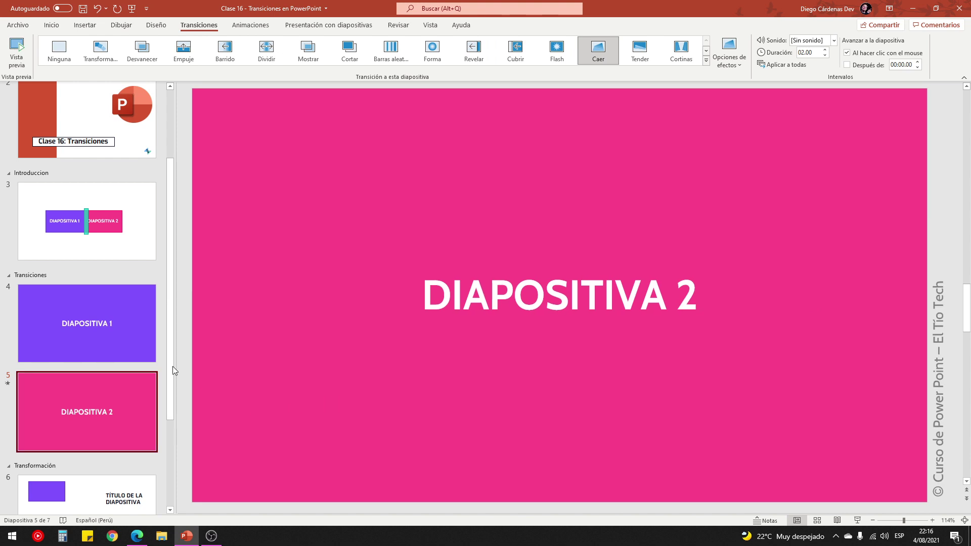
# Preview the Caer transition by playing the show from slide 4 into slide 5
pyautogui.click(115, 330)
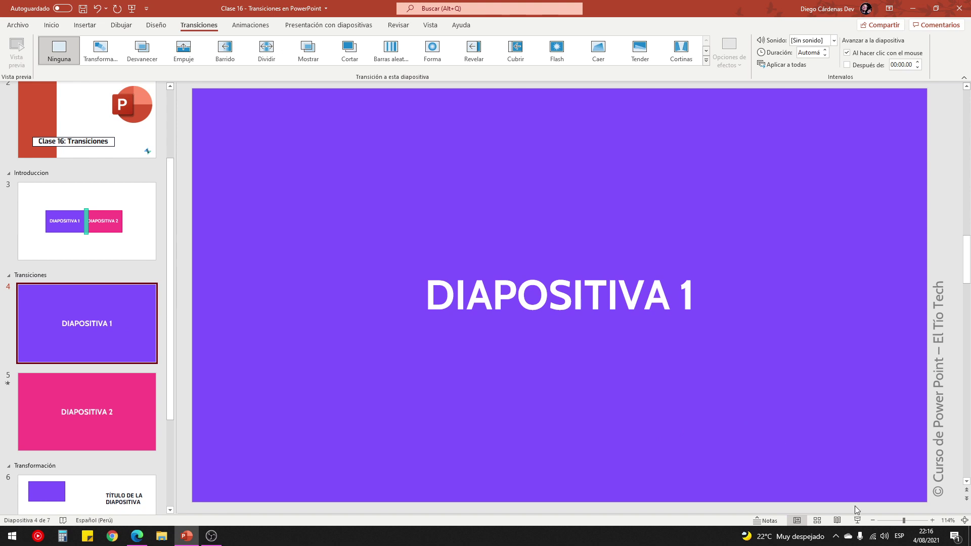
pyautogui.click(857, 520)
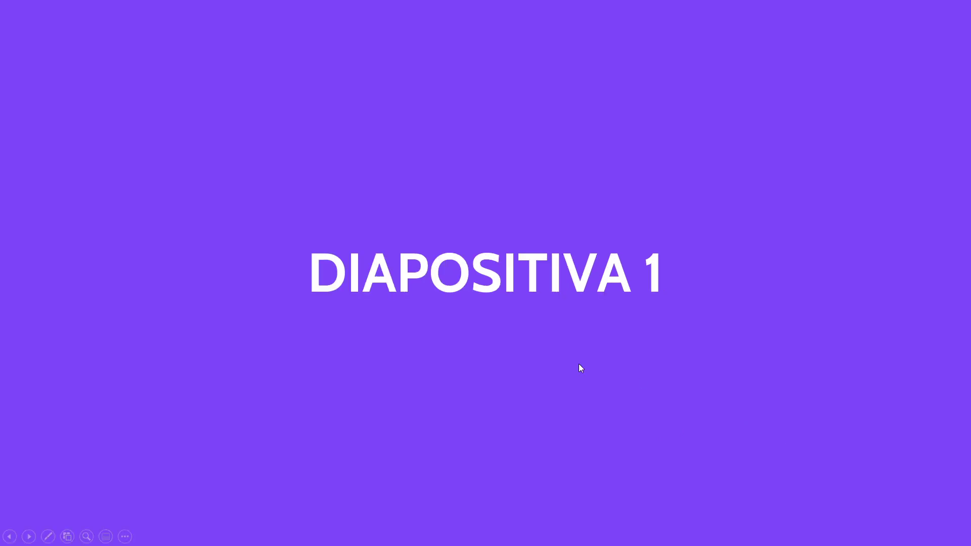
pyautogui.click(578, 363)
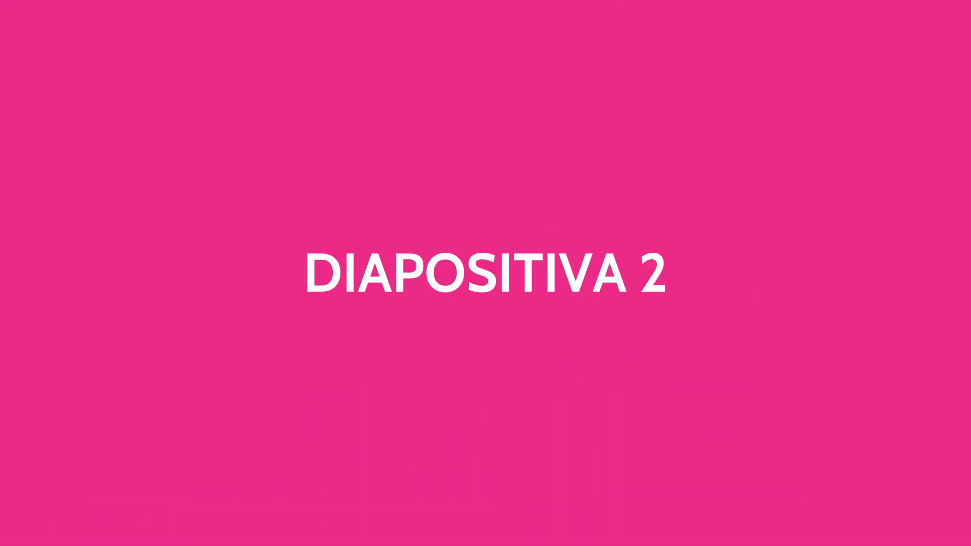
pyautogui.press('Escape')
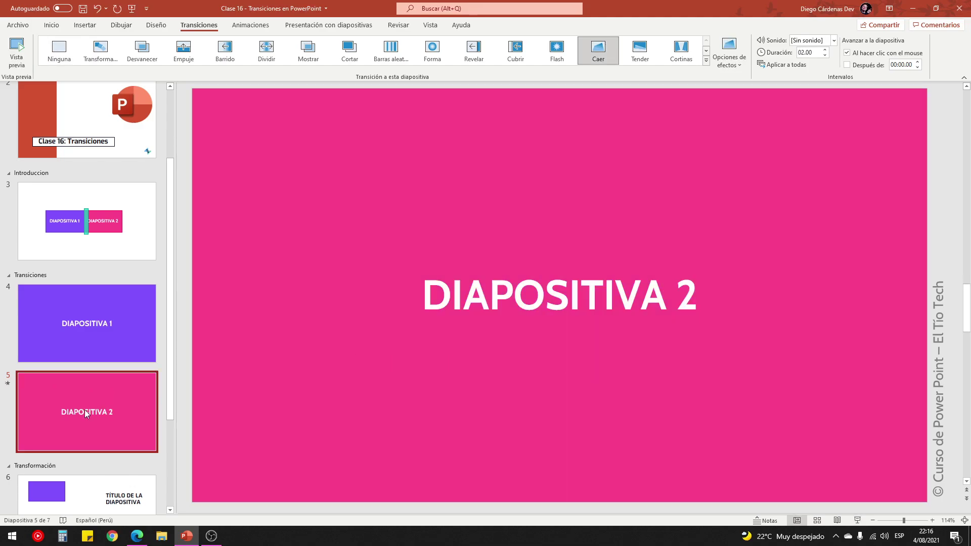
# Duplicate the DIAPOSITIVA 2 slide as slide 6 and retitle it 'DIAPOSITIVA 3'
pyautogui.moveTo(84, 409); pyautogui.dragTo(87, 466)
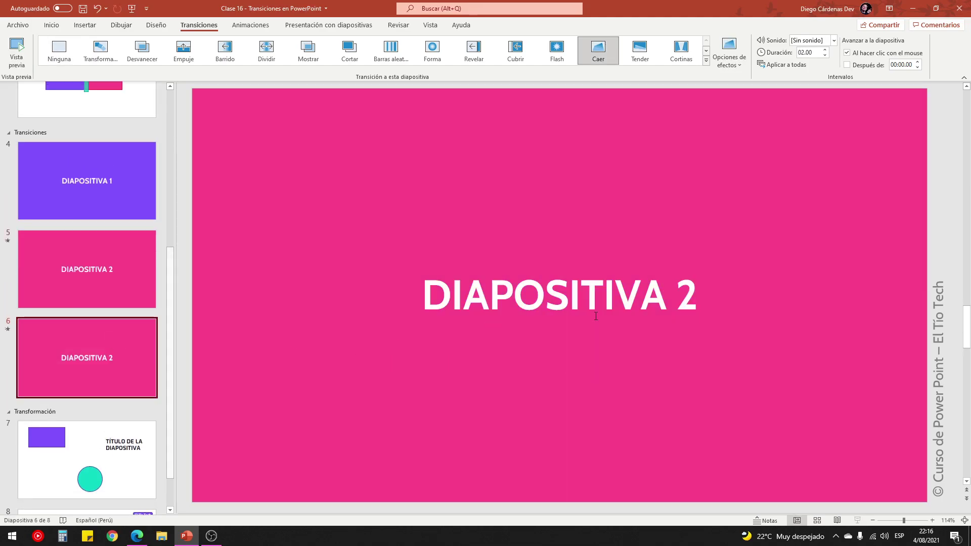
pyautogui.click(596, 316)
pyautogui.doubleClick(684, 295)
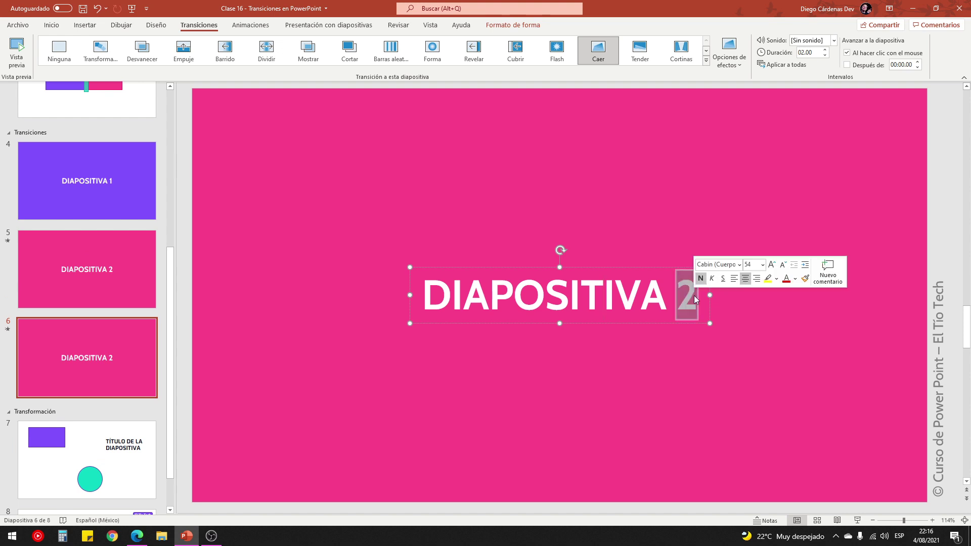
pyautogui.write('3')
pyautogui.click(318, 287)
# Change slide 6's background colour to teal
pyautogui.rightClick(317, 283)
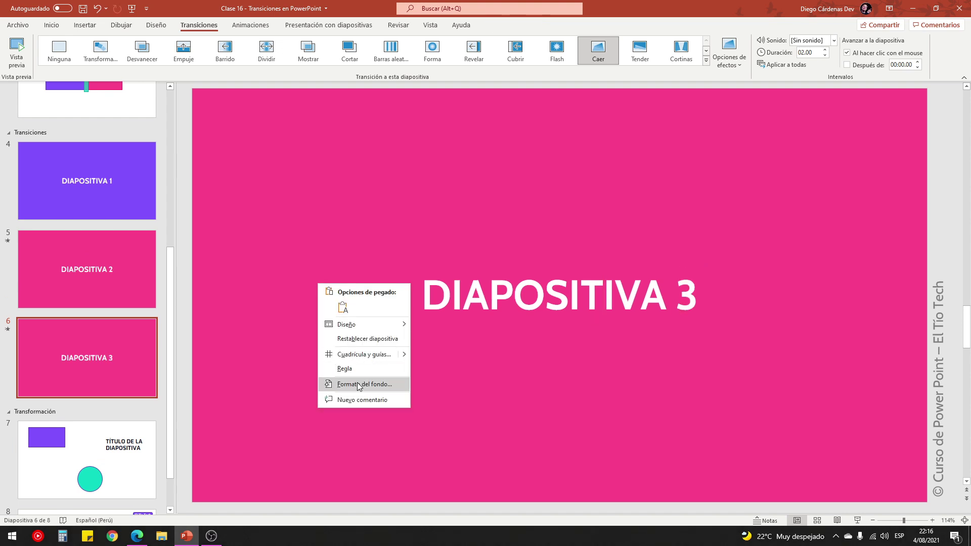
pyautogui.click(348, 384)
pyautogui.click(942, 215)
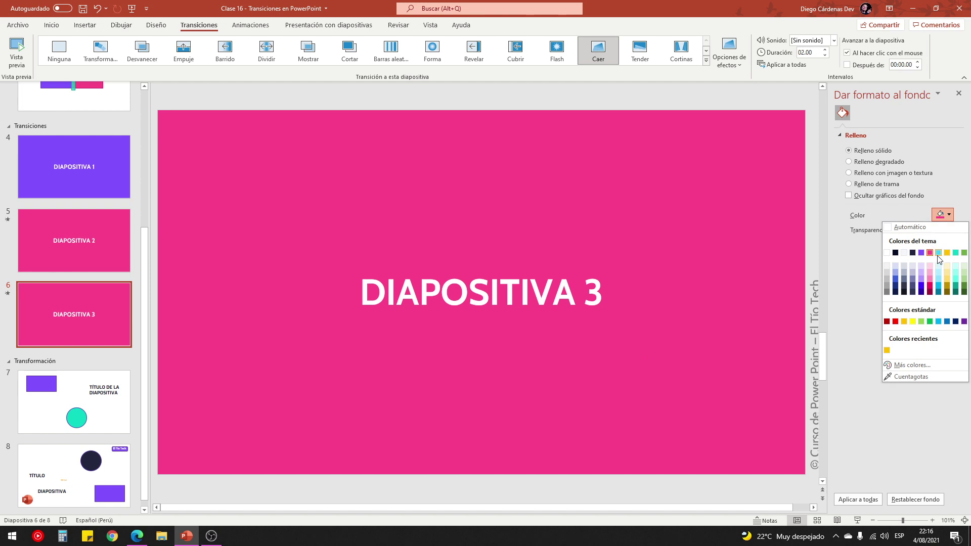
pyautogui.click(956, 252)
pyautogui.click(958, 93)
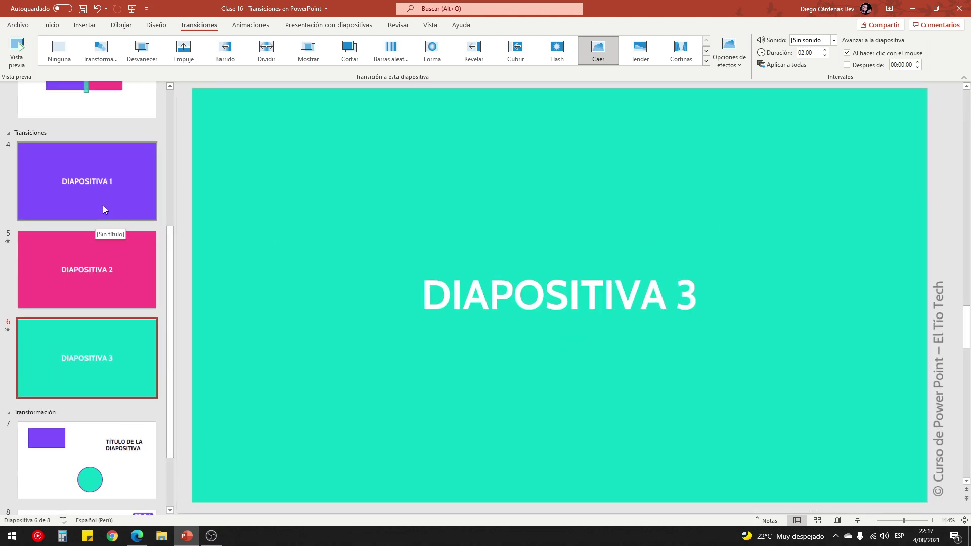
pyautogui.click(456, 267)
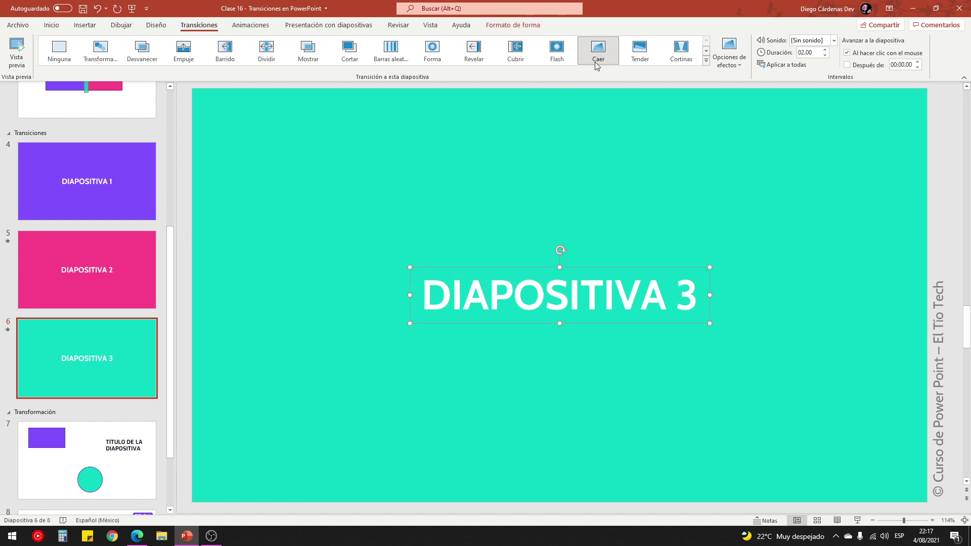
# Give slide 6, DIAPOSITIVA 3, the Avión transition
pyautogui.click(65, 259)
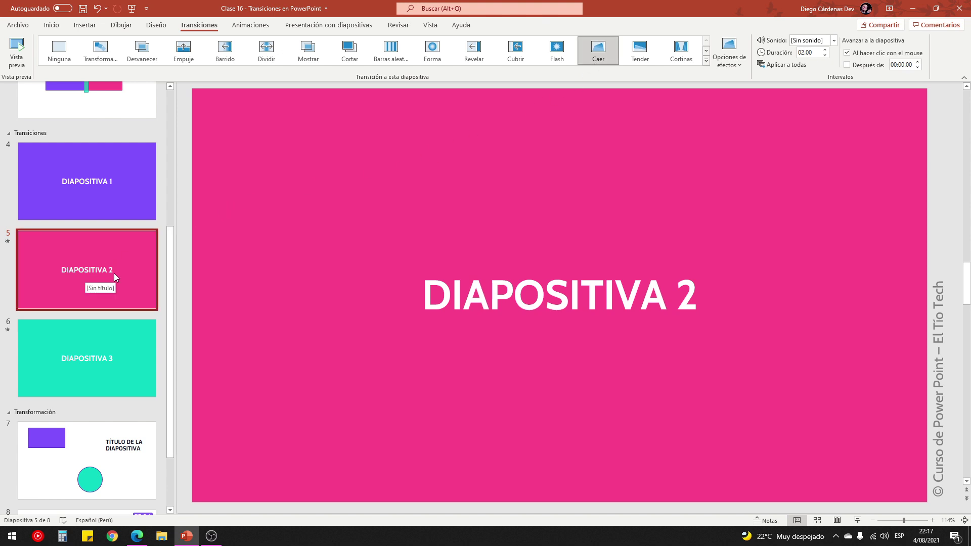
pyautogui.click(127, 338)
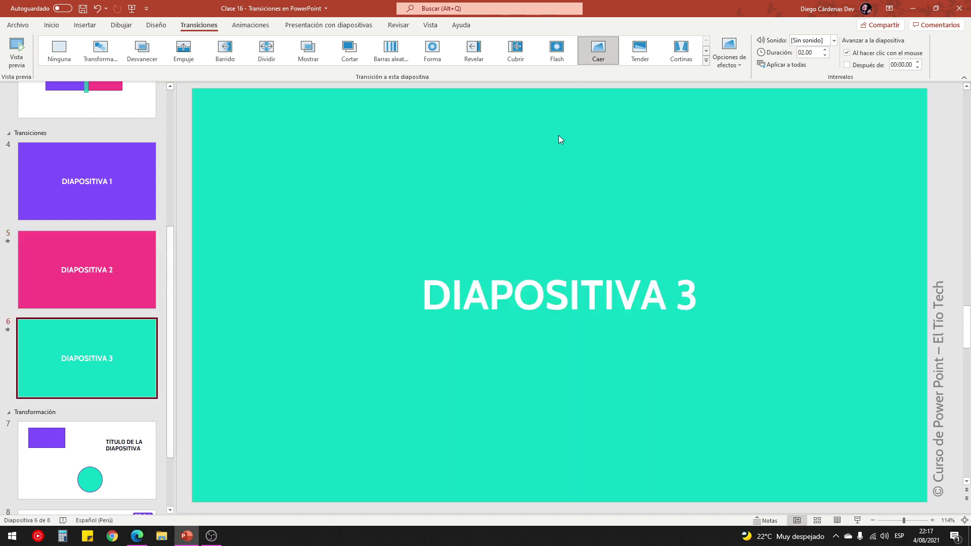
pyautogui.click(706, 50)
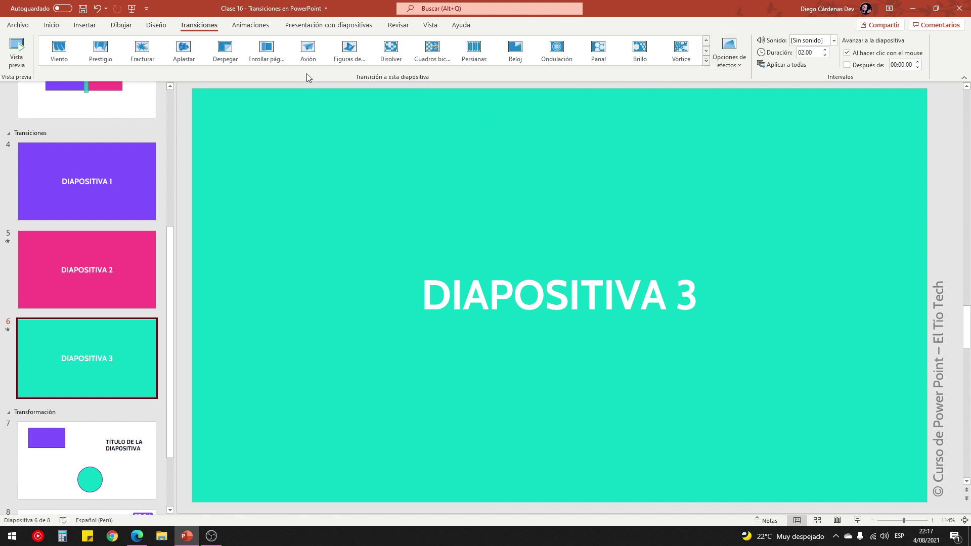
pyautogui.click(310, 56)
# Play the show from slide 4 through DIAPOSITIVA 3 to preview the transitions
pyautogui.click(92, 265)
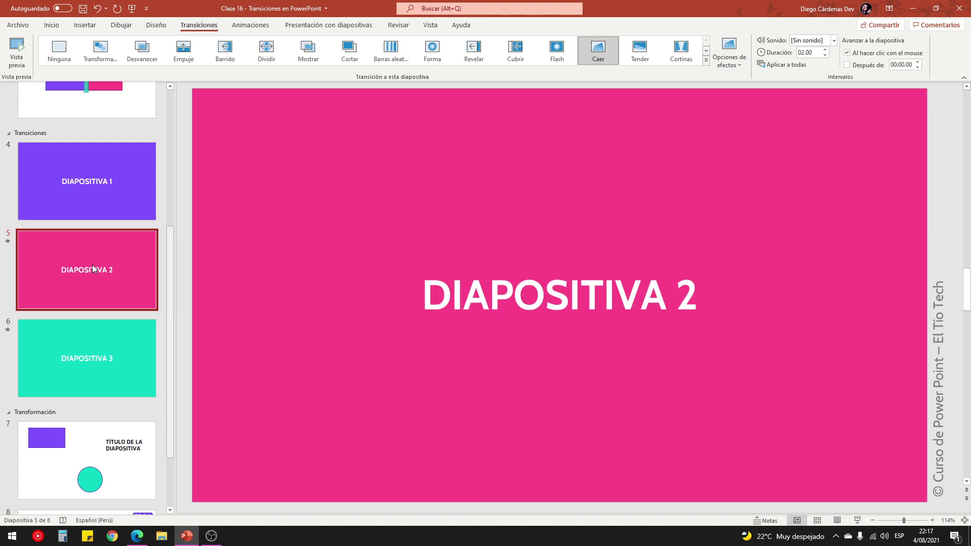
pyautogui.click(152, 215)
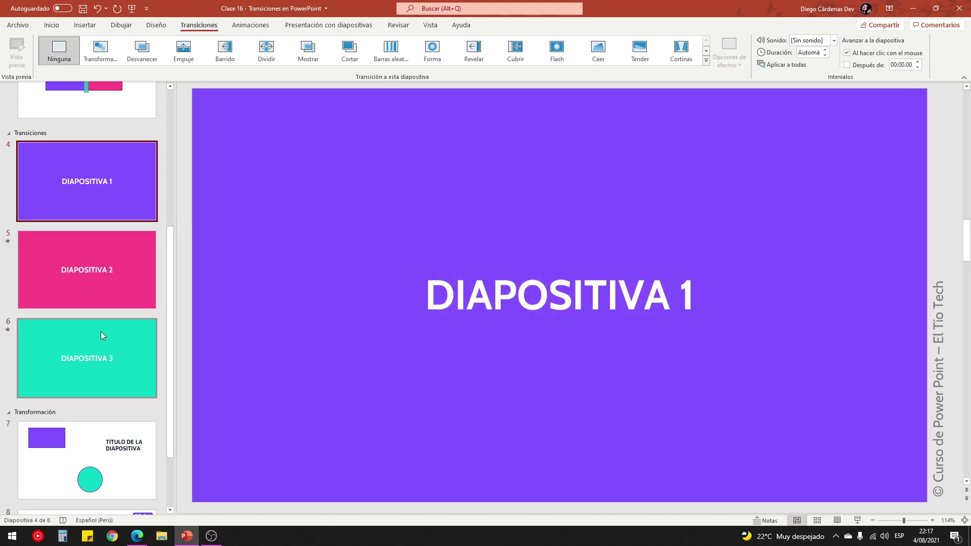
pyautogui.click(110, 273)
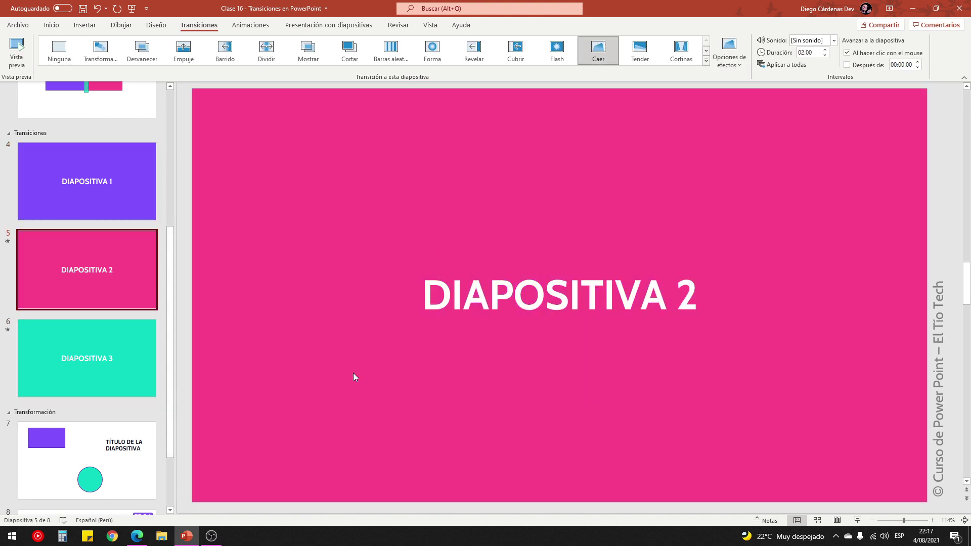
pyautogui.click(123, 357)
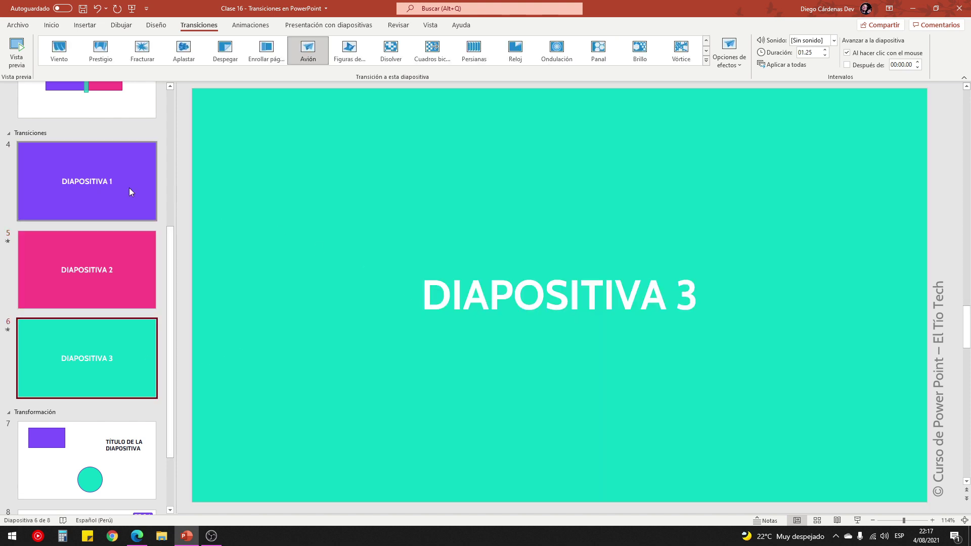
pyautogui.click(129, 187)
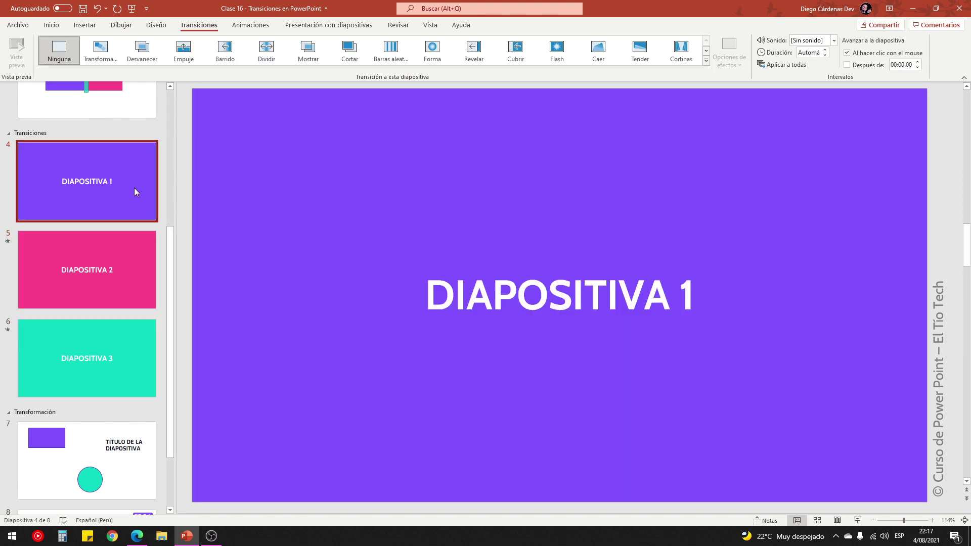
pyautogui.click(857, 520)
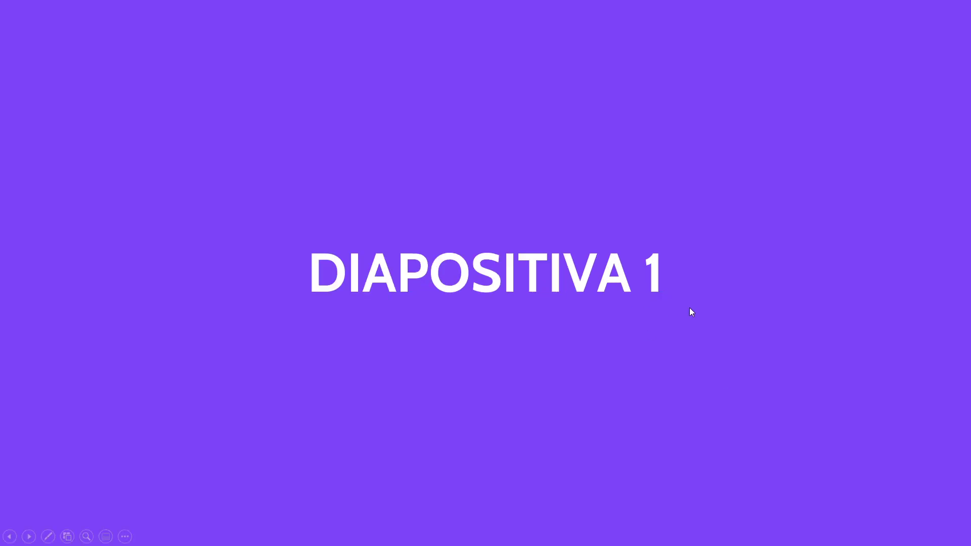
pyautogui.click(729, 341)
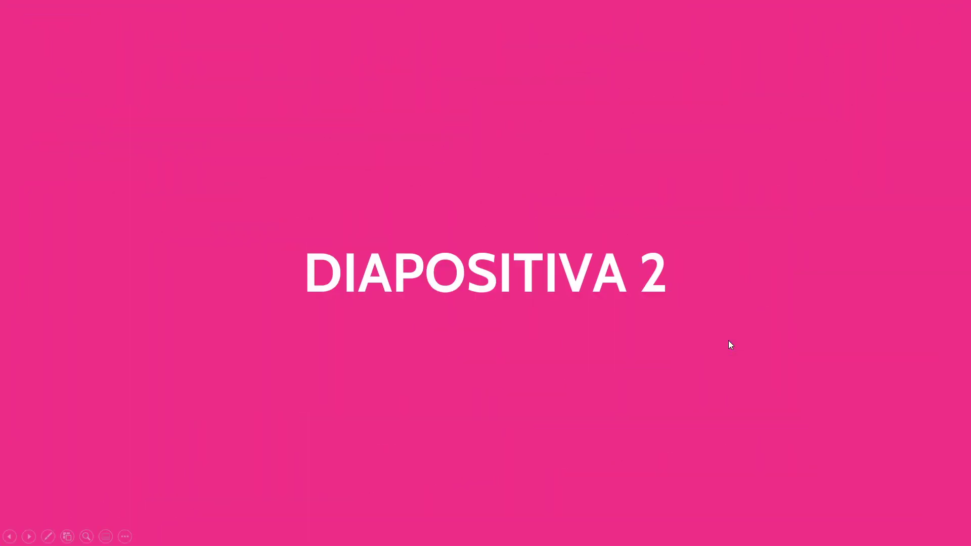
pyautogui.click(729, 344)
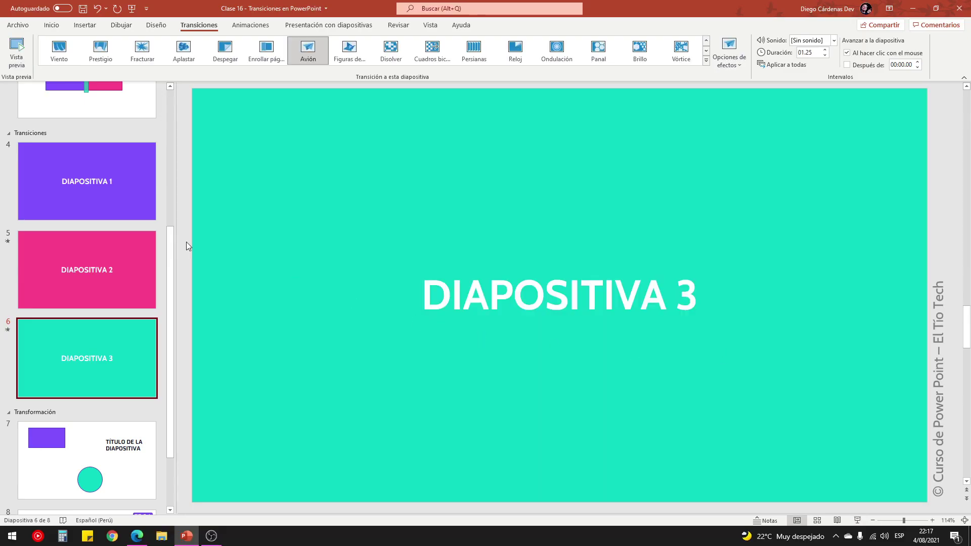
pyautogui.scroll(2, 126, 308)
pyautogui.click(110, 206)
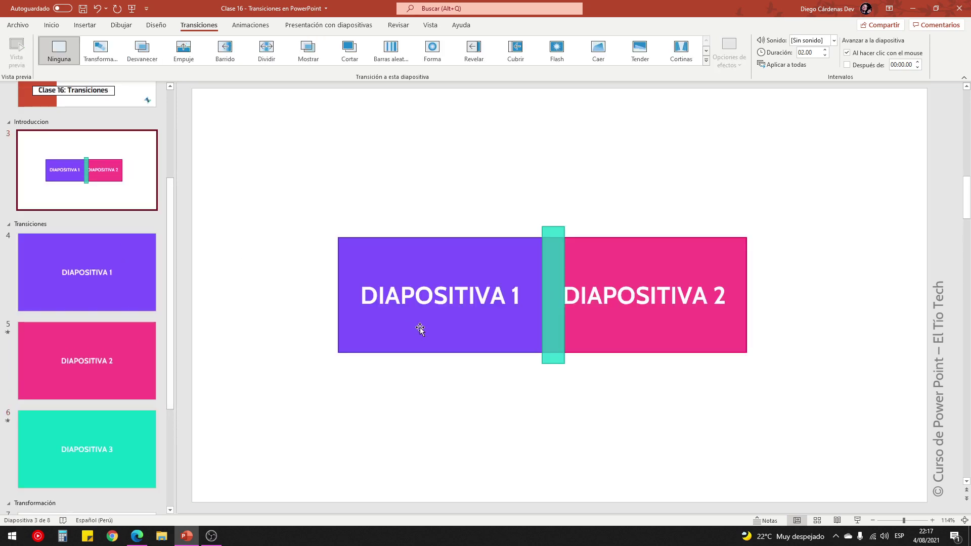
pyautogui.click(556, 276)
pyautogui.moveTo(557, 277)
pyautogui.mouseDown()
pyautogui.moveTo(608, 284)
pyautogui.moveTo(556, 275)
pyautogui.mouseUp()
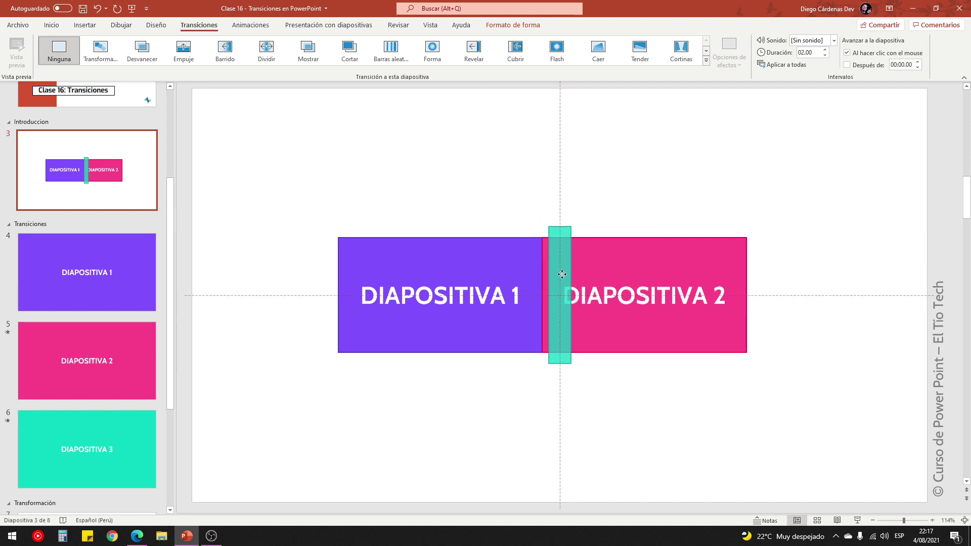
pyautogui.moveTo(557, 275); pyautogui.dragTo(556, 274)
pyautogui.moveTo(298, 185); pyautogui.dragTo(782, 410)
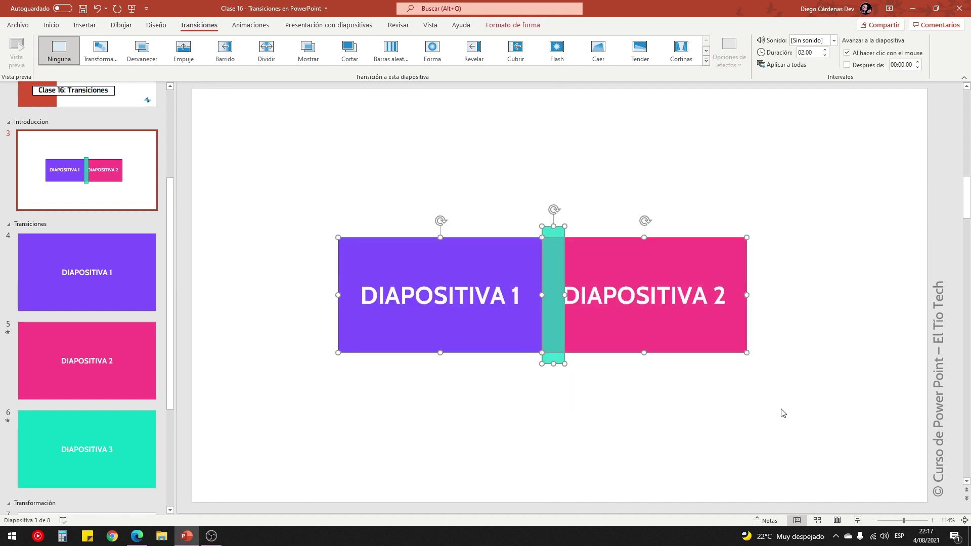
pyautogui.click(613, 416)
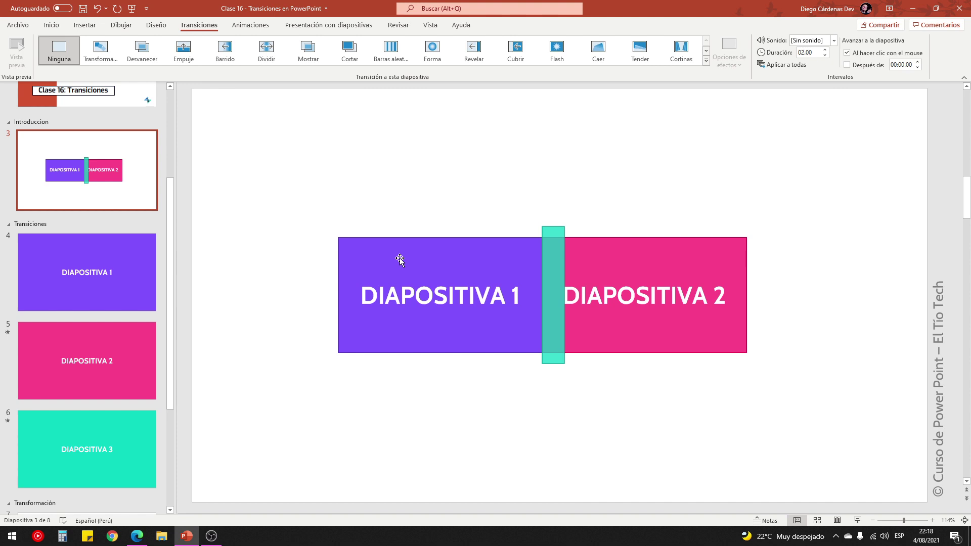
pyautogui.moveTo(550, 260); pyautogui.dragTo(549, 266)
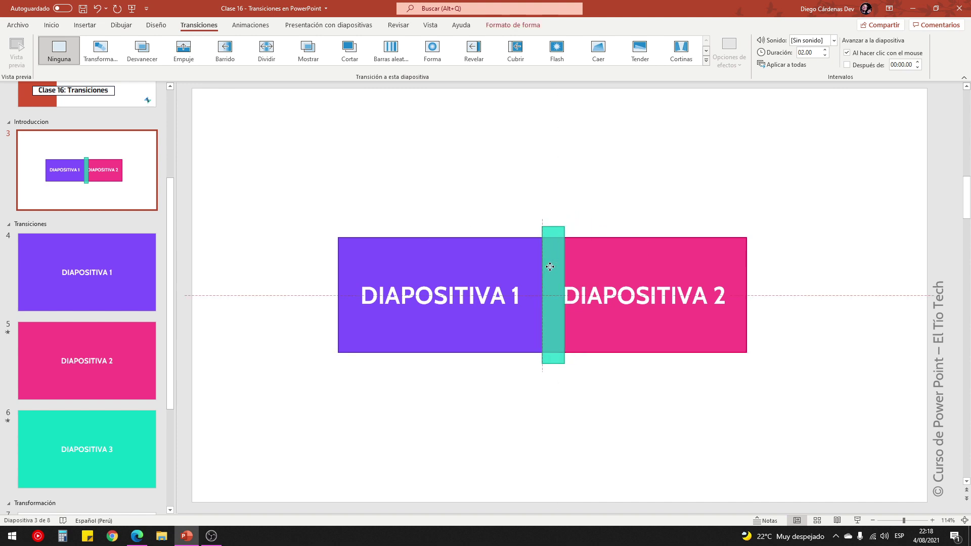
# On slide 6, try Brillo, Figuras de... and Ondulación, then settle on Vórtice at 04.00
pyautogui.scroll(-2, 86, 329)
pyautogui.click(101, 375)
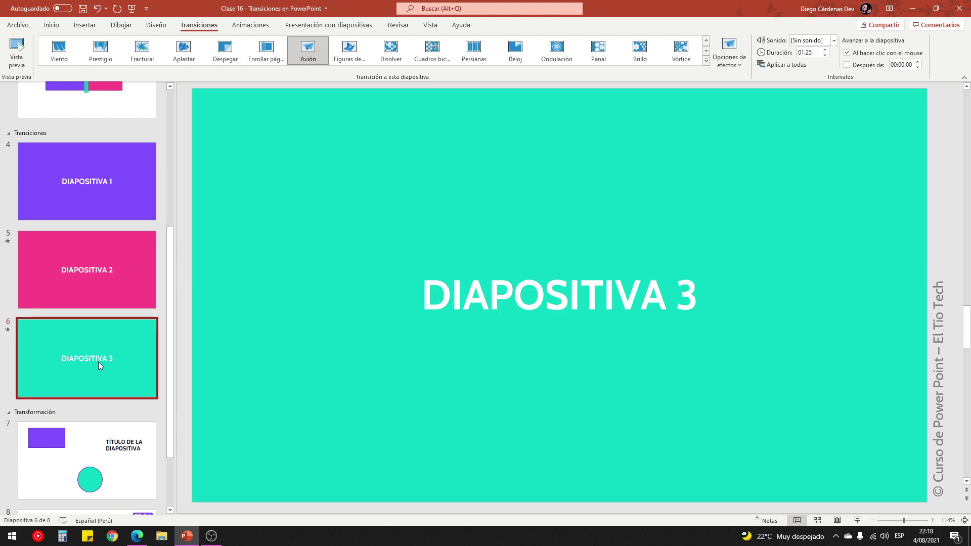
pyautogui.scroll(1, 98, 362)
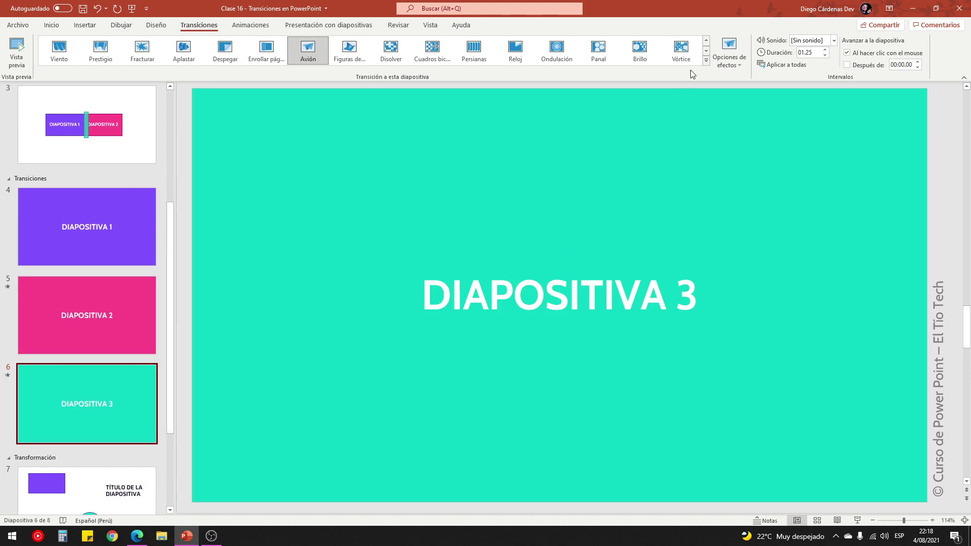
pyautogui.click(705, 61)
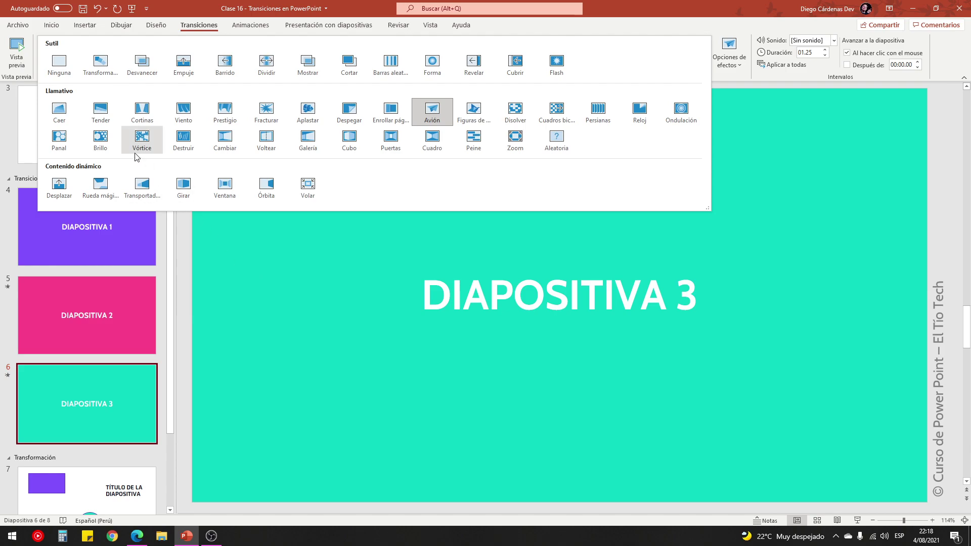
pyautogui.click(100, 144)
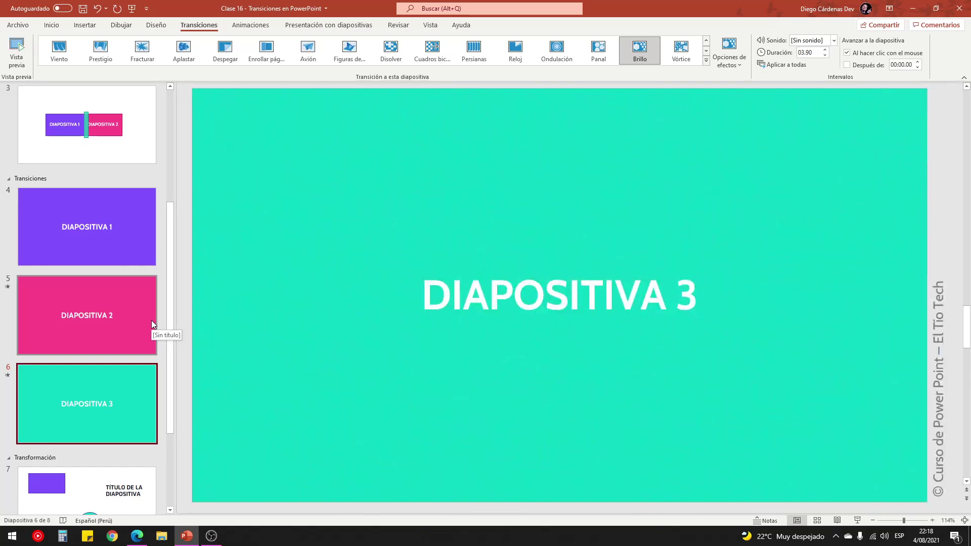
pyautogui.click(340, 52)
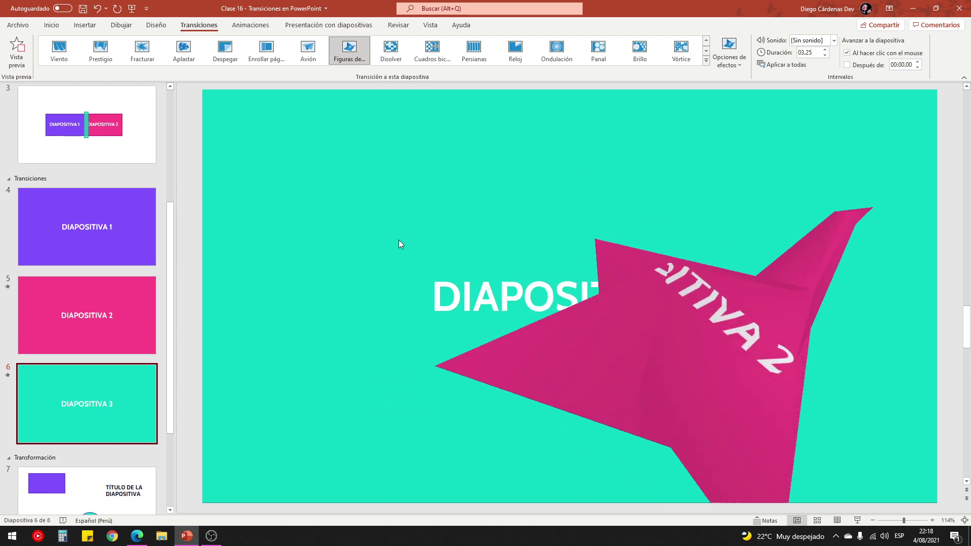
pyautogui.click(561, 51)
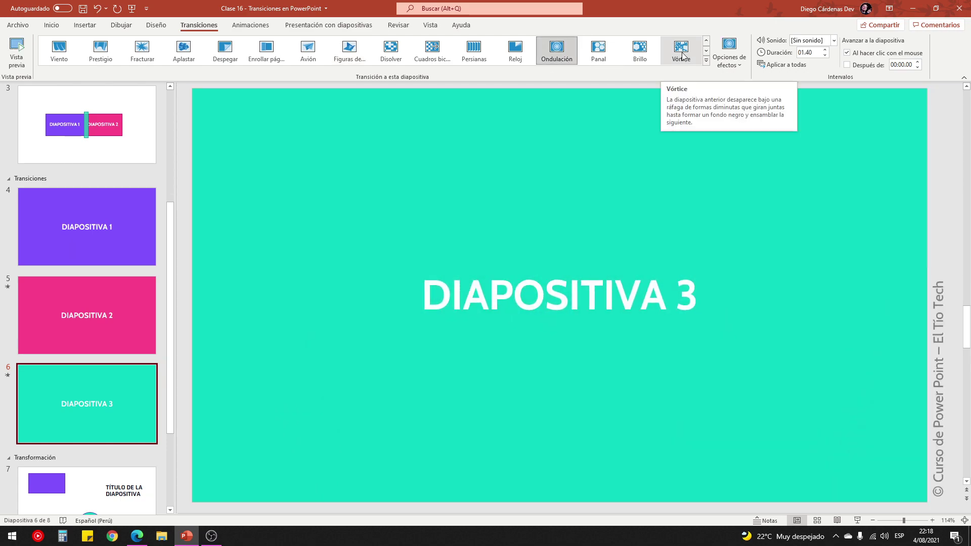
pyautogui.click(681, 54)
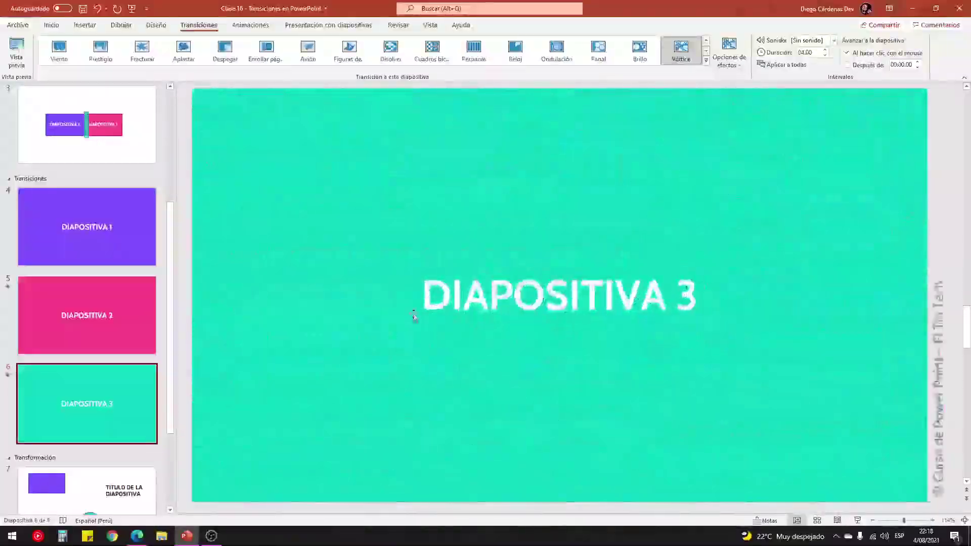
pyautogui.click(706, 61)
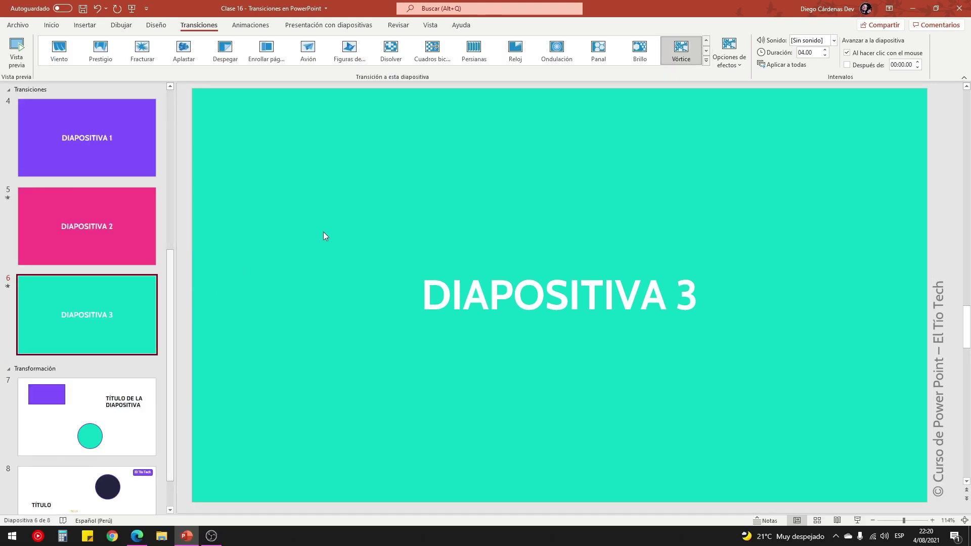
# Make slide 6's Vórtice transition come from below with the Flecha sound
pyautogui.click(724, 62)
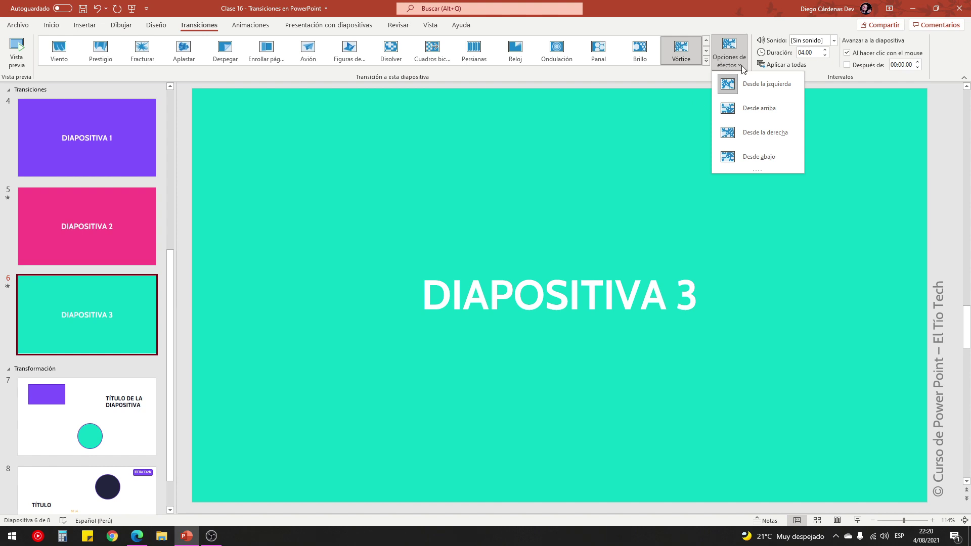
pyautogui.click(764, 155)
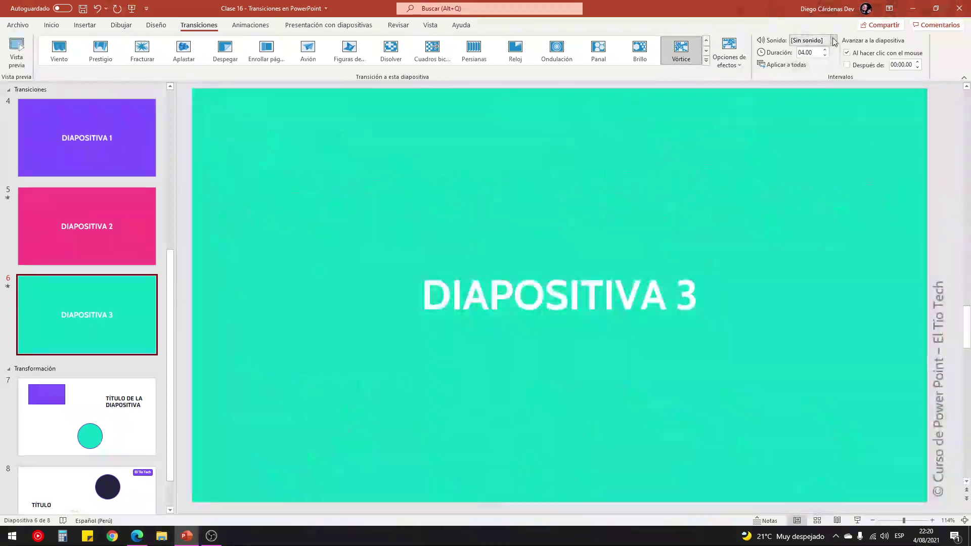
pyautogui.click(834, 41)
pyautogui.click(828, 189)
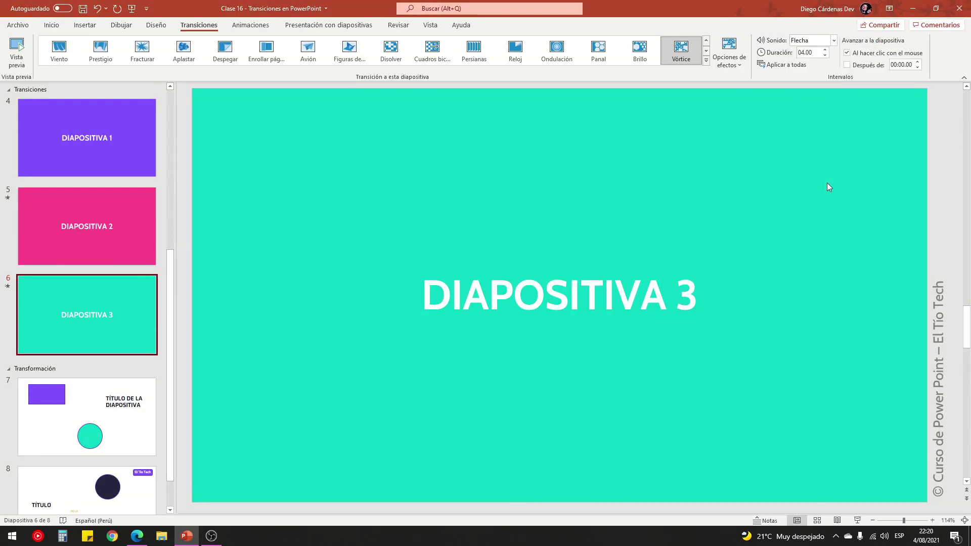
# Shorten the transition duration to 01.00 and preview it
pyautogui.doubleClick(804, 52)
pyautogui.write('1')
pyautogui.press('Return')
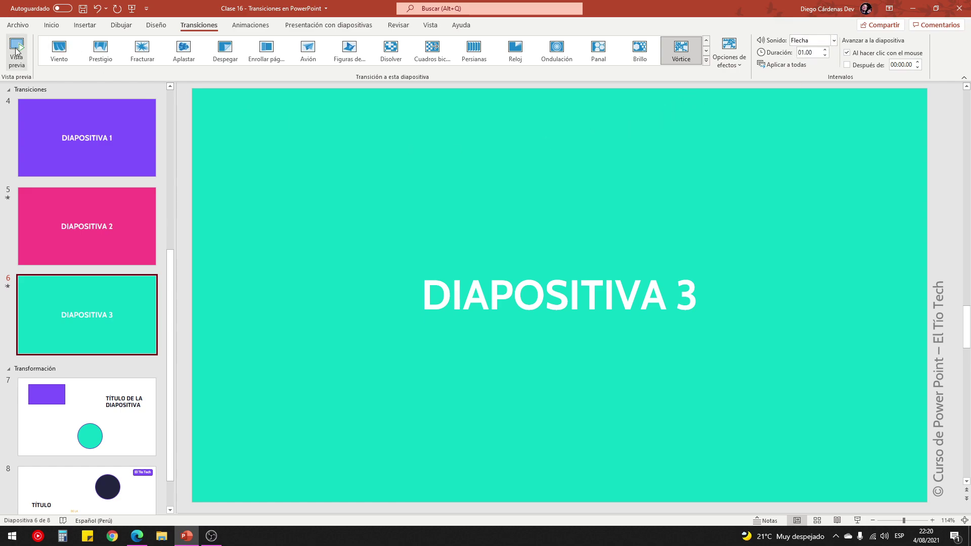
pyautogui.click(34, 59)
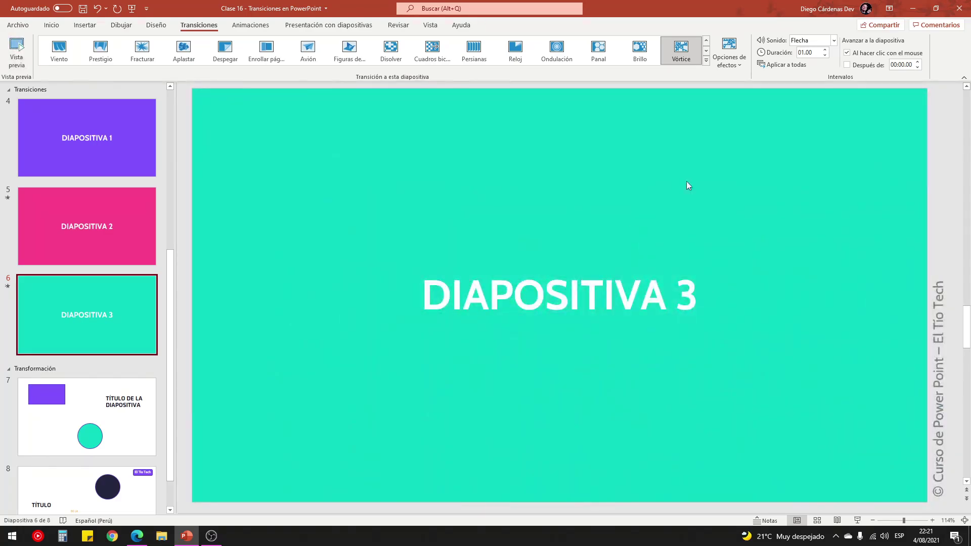
# Re-enter duration 04 and give DIAPOSITIVA 3 Cuadros bicolores from the left, then open slide 7
pyautogui.doubleClick(807, 52)
pyautogui.write('04')
pyautogui.click(432, 51)
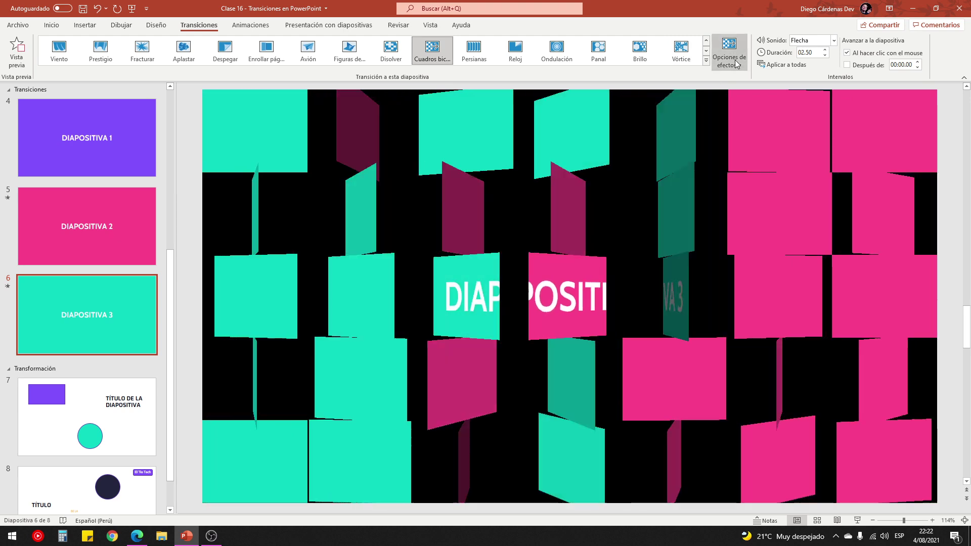
pyautogui.click(736, 63)
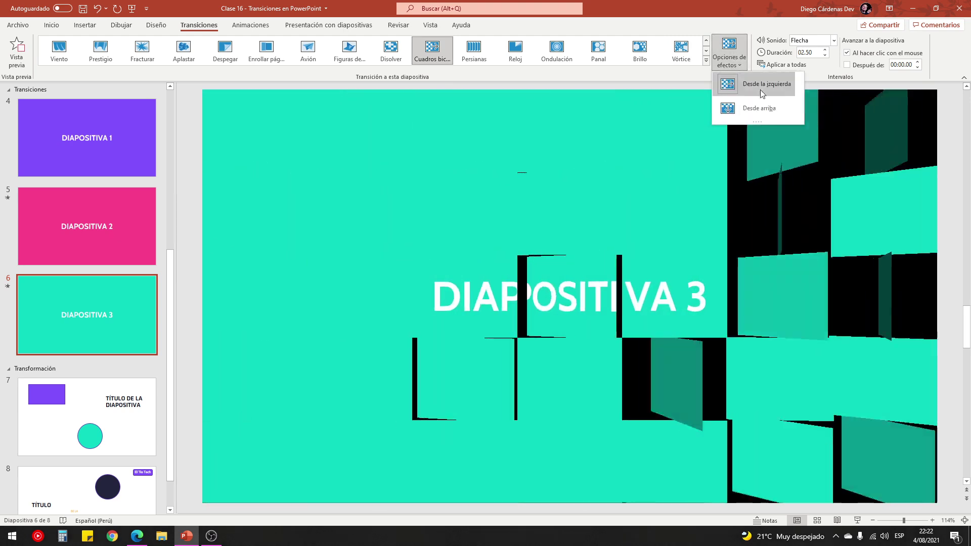
pyautogui.click(758, 105)
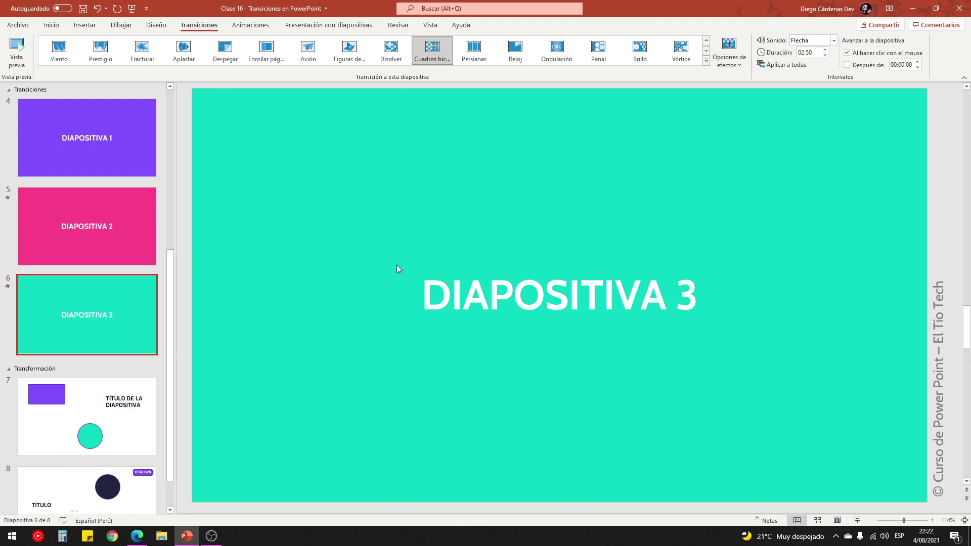
pyautogui.click(121, 414)
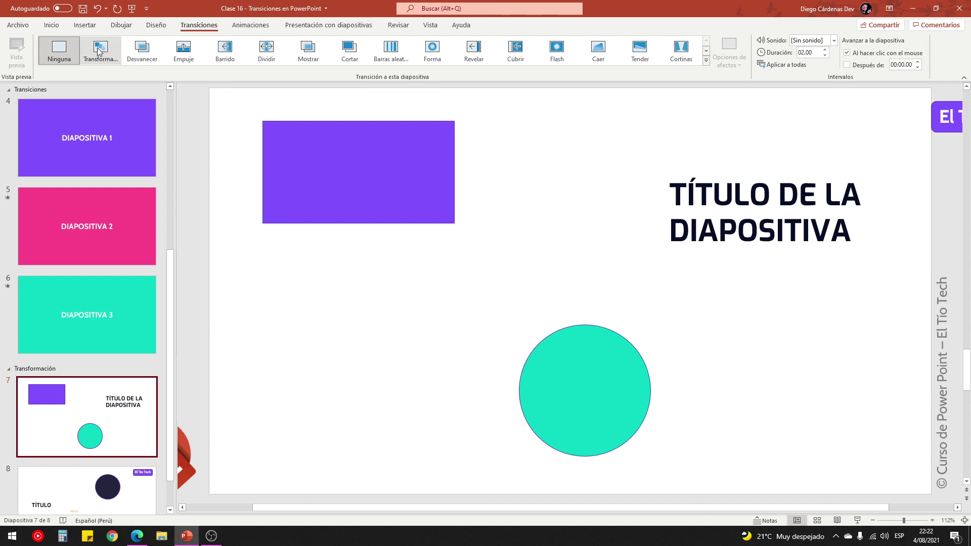
# Delete old Transformación slides 7 and 8, leaving DIAPOSITIVA 3 as the last slide
pyautogui.click(706, 60)
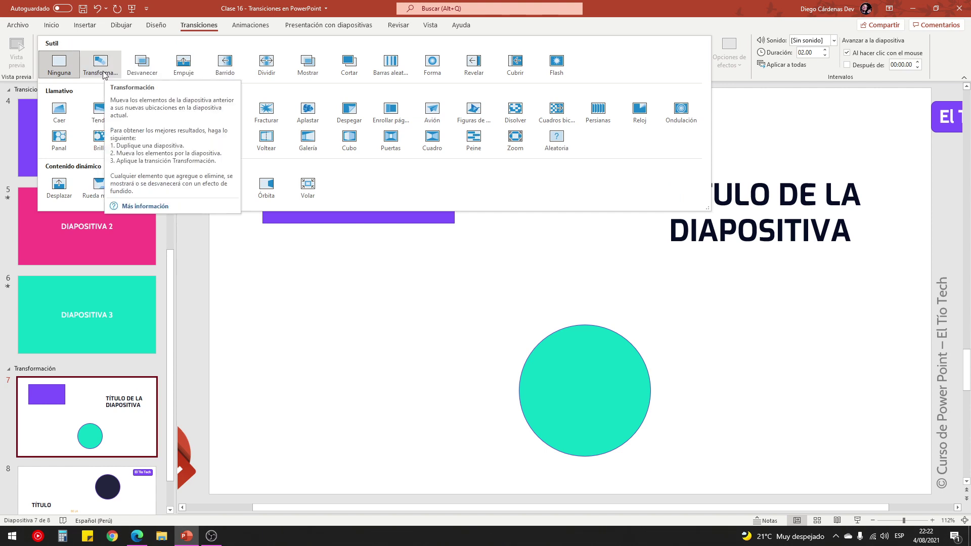
pyautogui.click(95, 381)
pyautogui.scroll(-1, 117, 393)
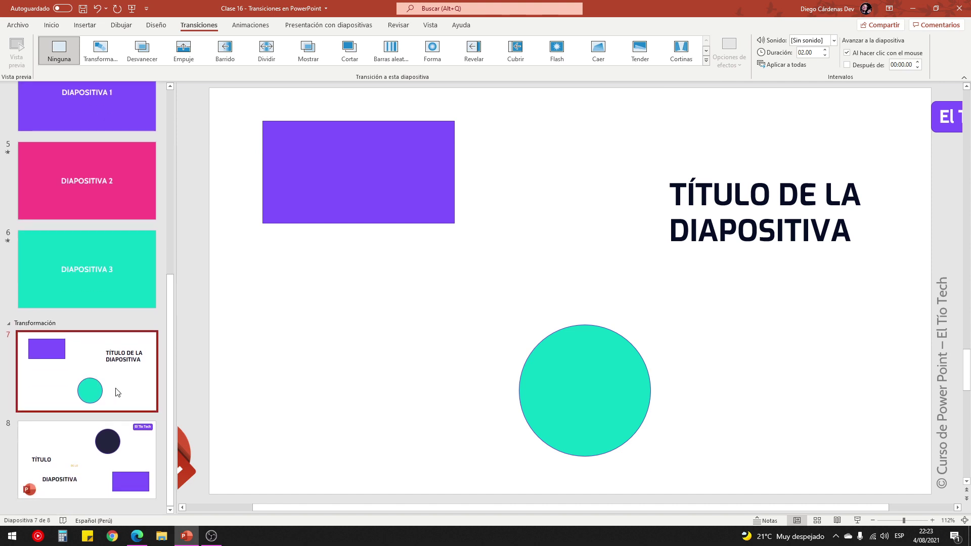
pyautogui.press('Delete')
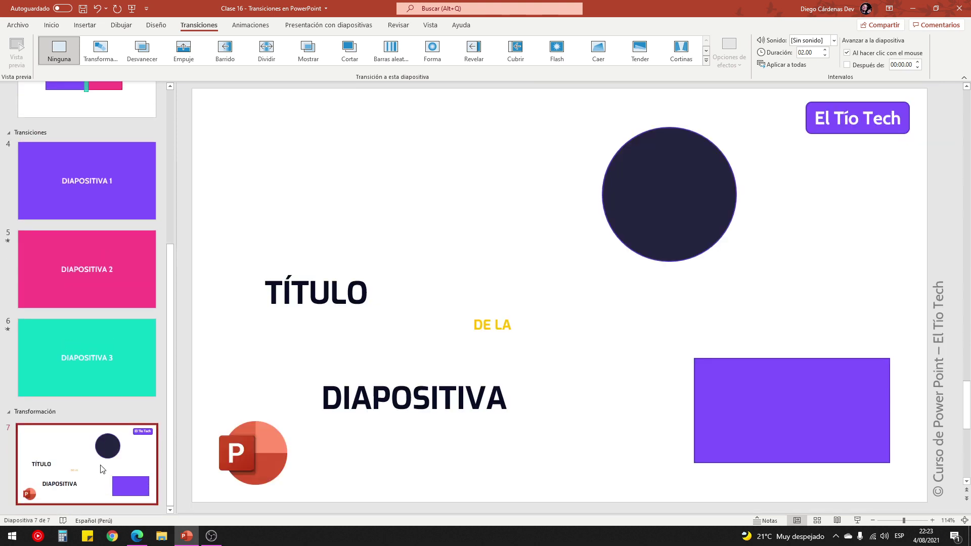
pyautogui.press('Delete')
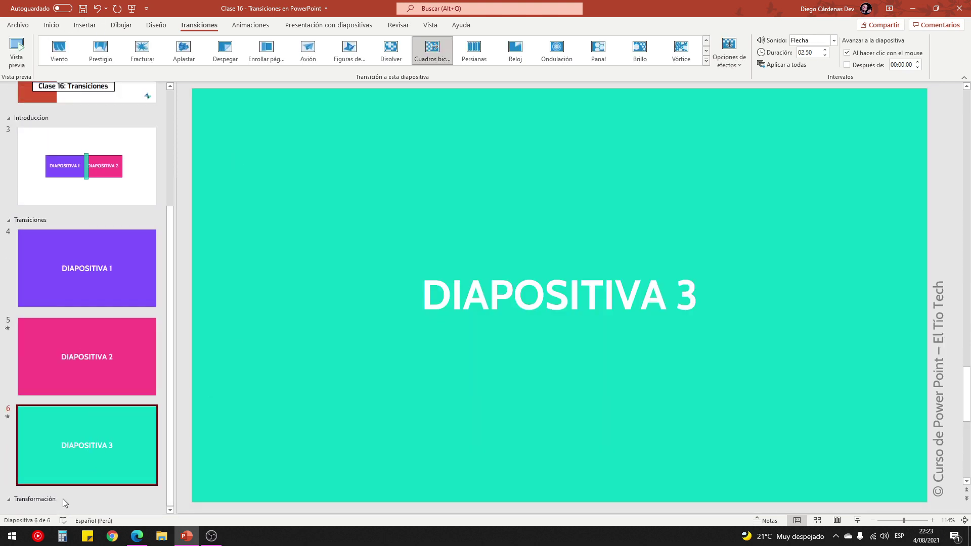
pyautogui.click(62, 502)
# Add a blank slide 7 and draw a purple rectangle in its upper left
pyautogui.click(50, 25)
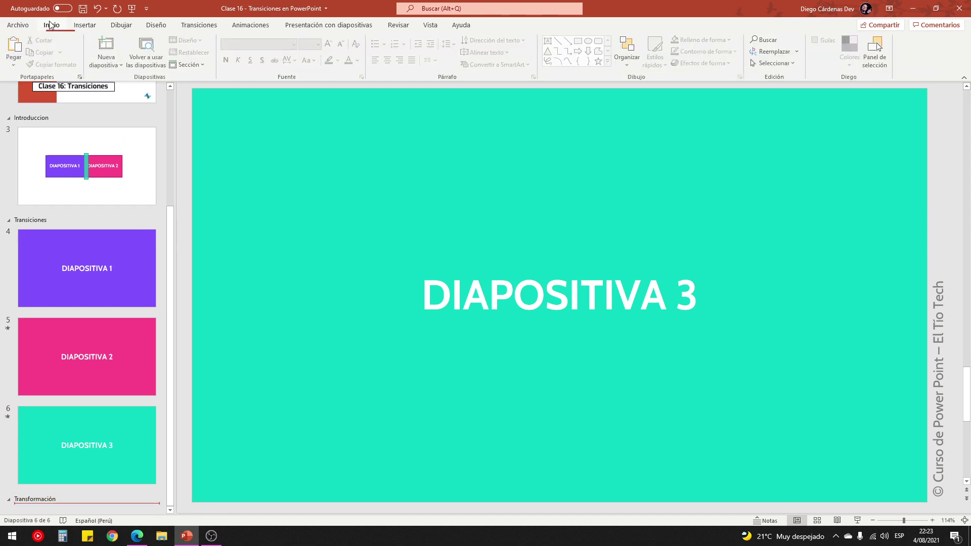
pyautogui.click(106, 60)
pyautogui.click(132, 102)
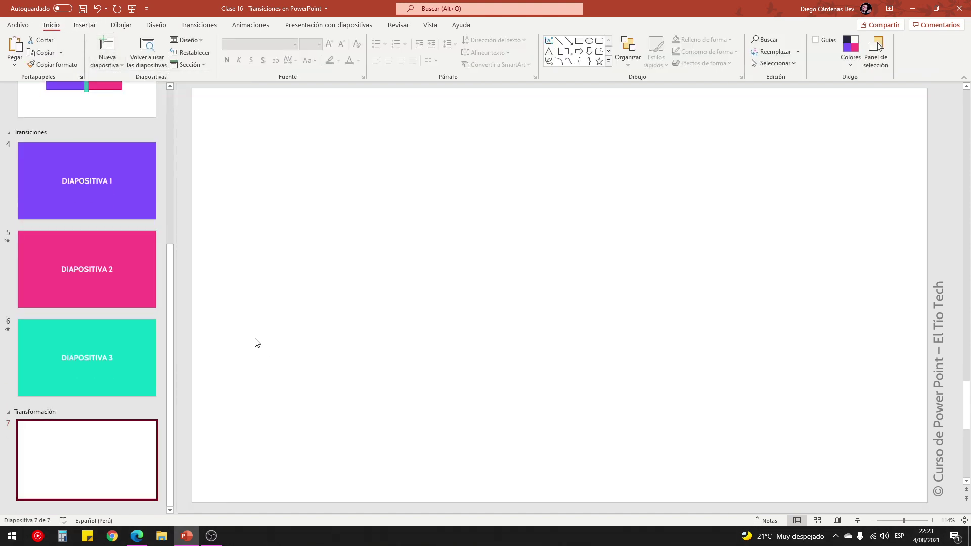
pyautogui.click(579, 41)
pyautogui.moveTo(290, 147); pyautogui.dragTo(543, 253)
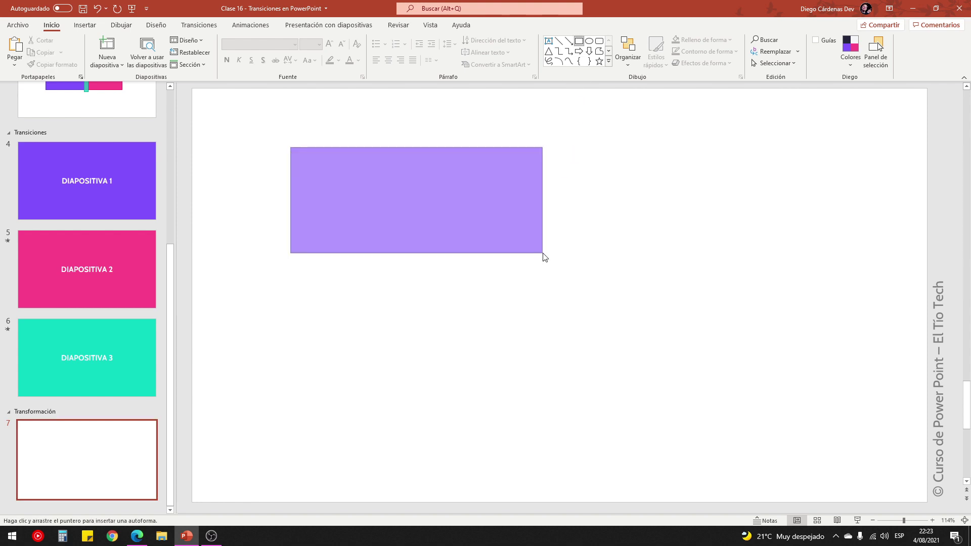
# Duplicate slide 7 as slide 8 and move its rectangle to the lower right
pyautogui.moveTo(128, 451)
pyautogui.mouseDown()
pyautogui.moveTo(138, 477)
pyautogui.moveTo(111, 481)
pyautogui.mouseUp()
pyautogui.click(360, 196)
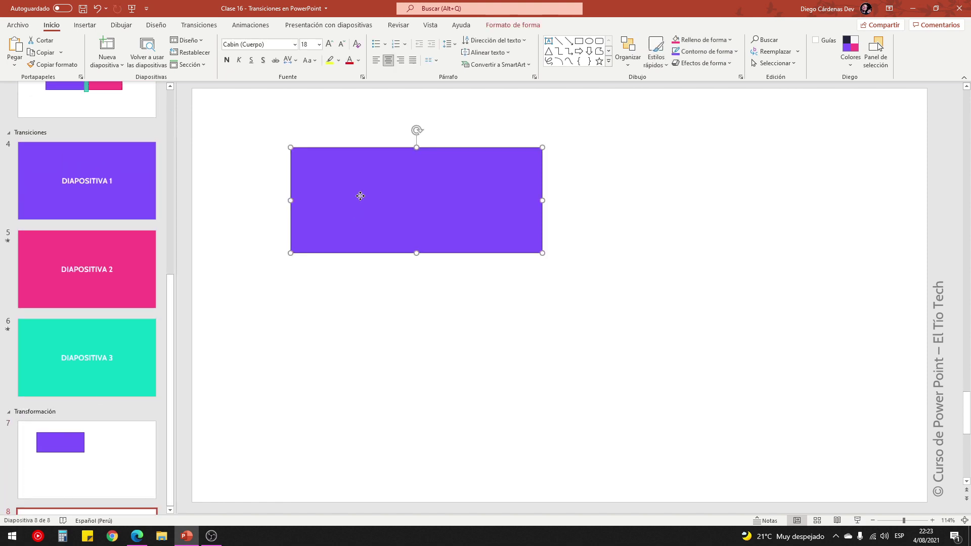
pyautogui.moveTo(360, 196); pyautogui.dragTo(706, 416)
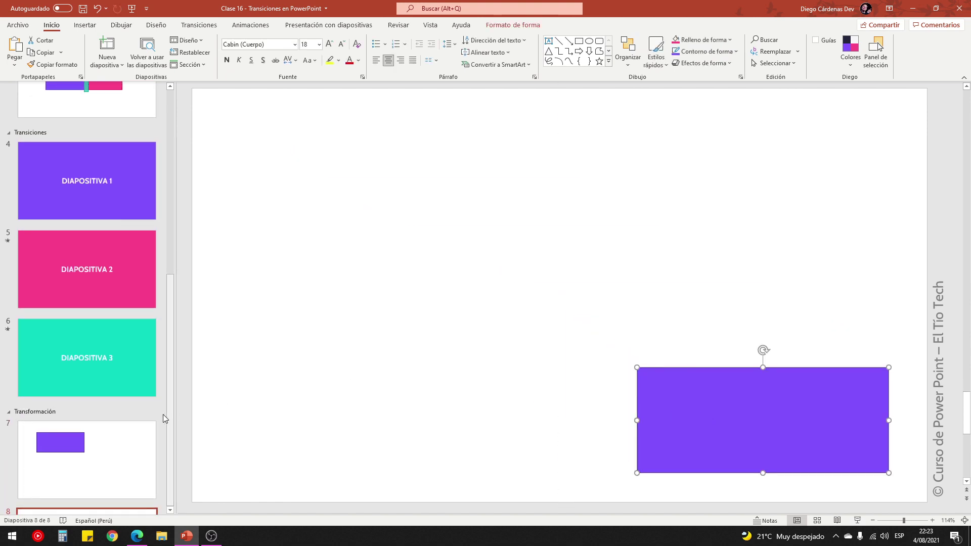
pyautogui.click(342, 413)
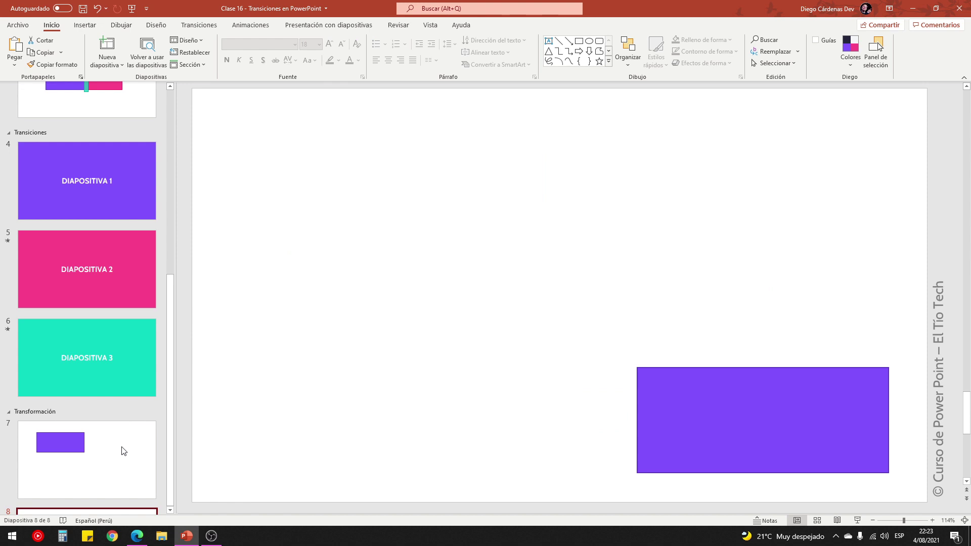
# Apply the Transformación (Morph) transition to slide 8, then return to slide 7
pyautogui.click(200, 26)
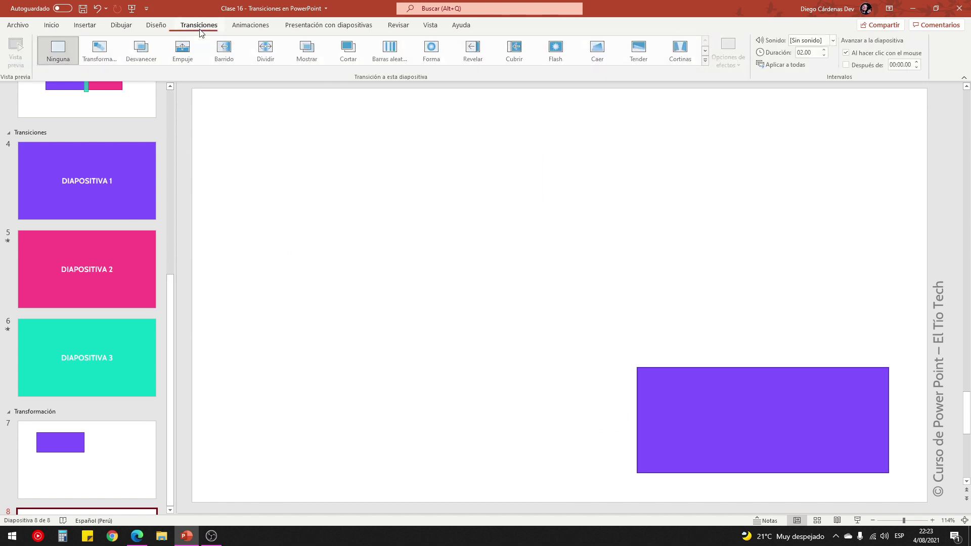
pyautogui.click(103, 61)
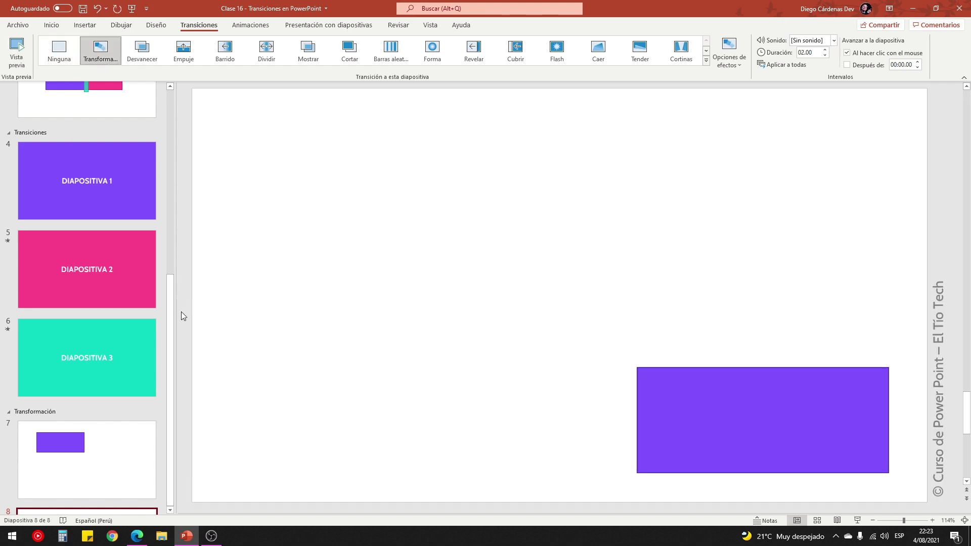
pyautogui.scroll(-1, 117, 407)
pyautogui.scroll(-2, 127, 430)
pyautogui.click(118, 388)
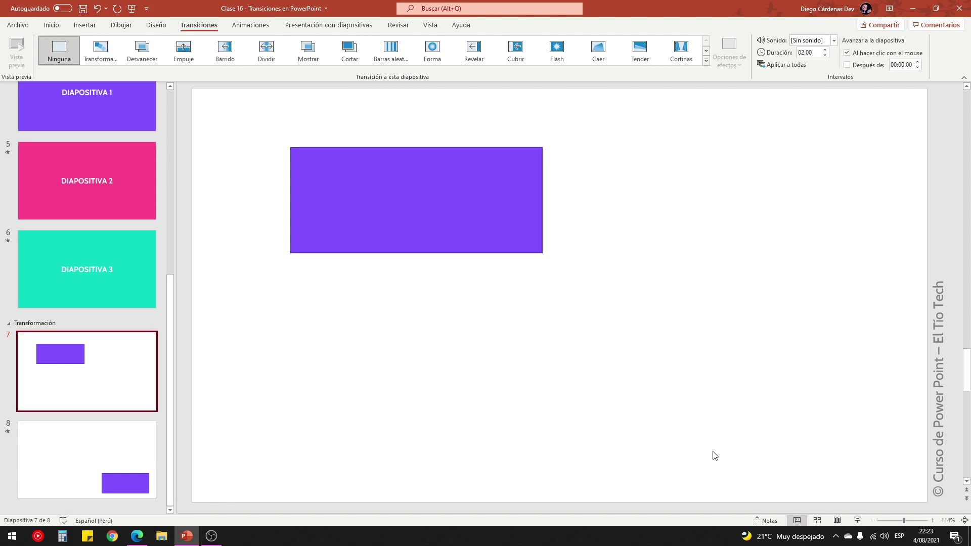
pyautogui.click(859, 521)
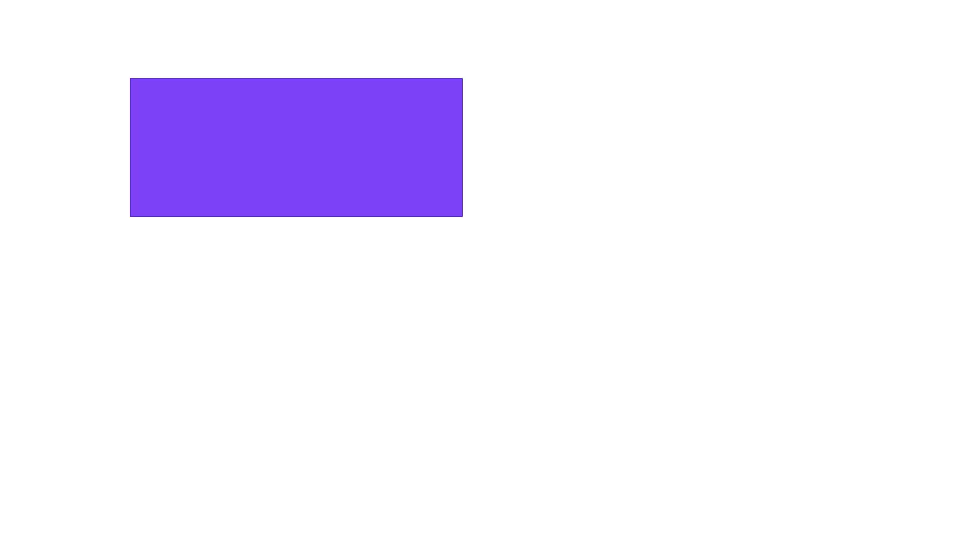
pyautogui.click(602, 343)
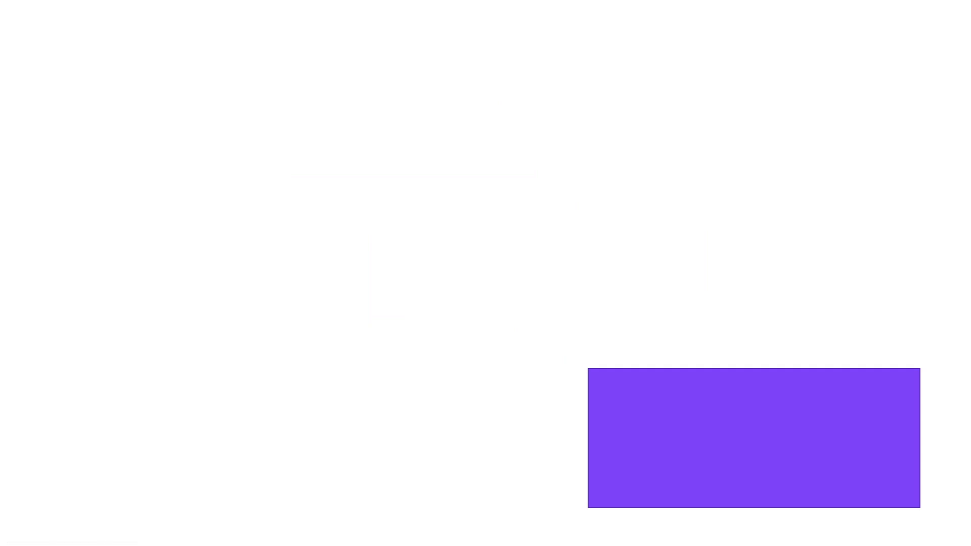
pyautogui.press('Escape')
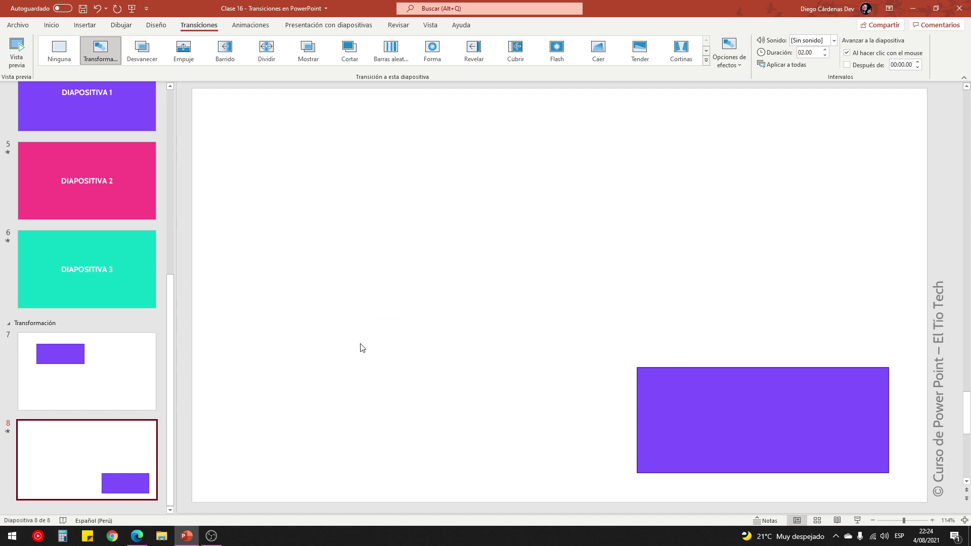
pyautogui.click(108, 373)
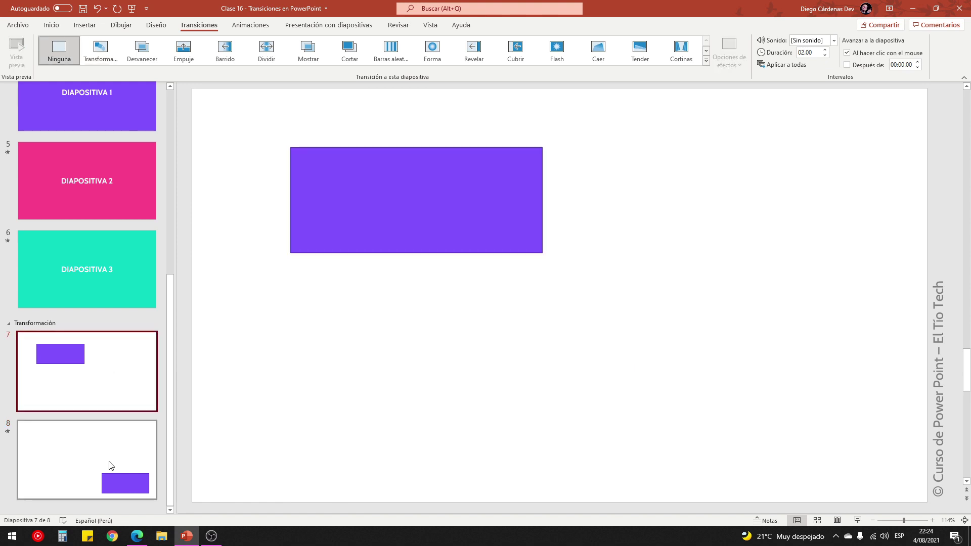
# Add a text box reading 'El título de tu presentación' right of slide 7's rectangle
pyautogui.click(109, 463)
pyautogui.click(112, 379)
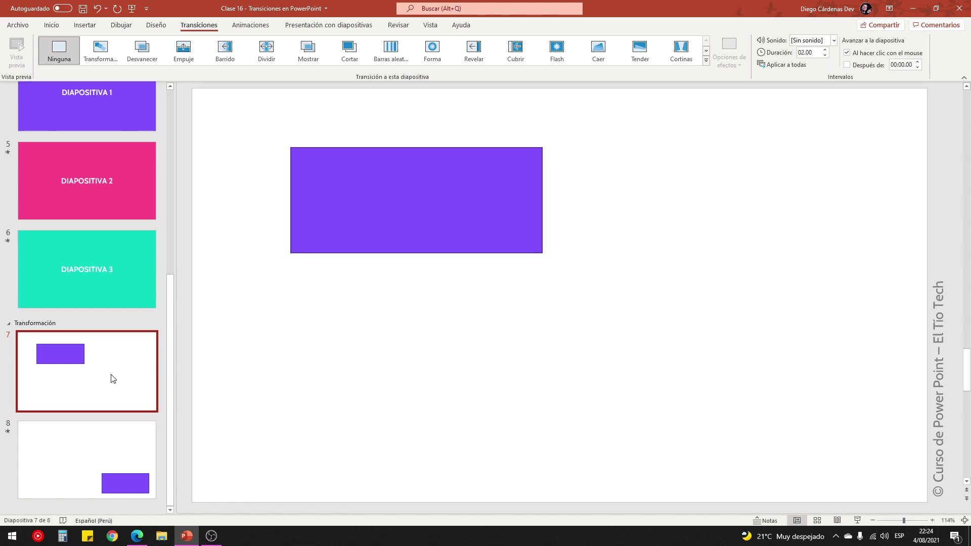
pyautogui.click(332, 217)
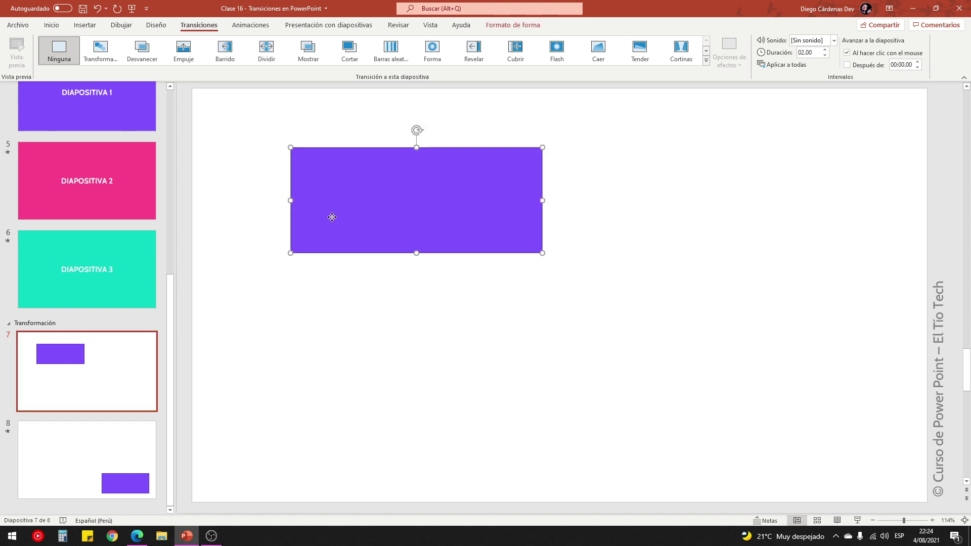
pyautogui.click(338, 297)
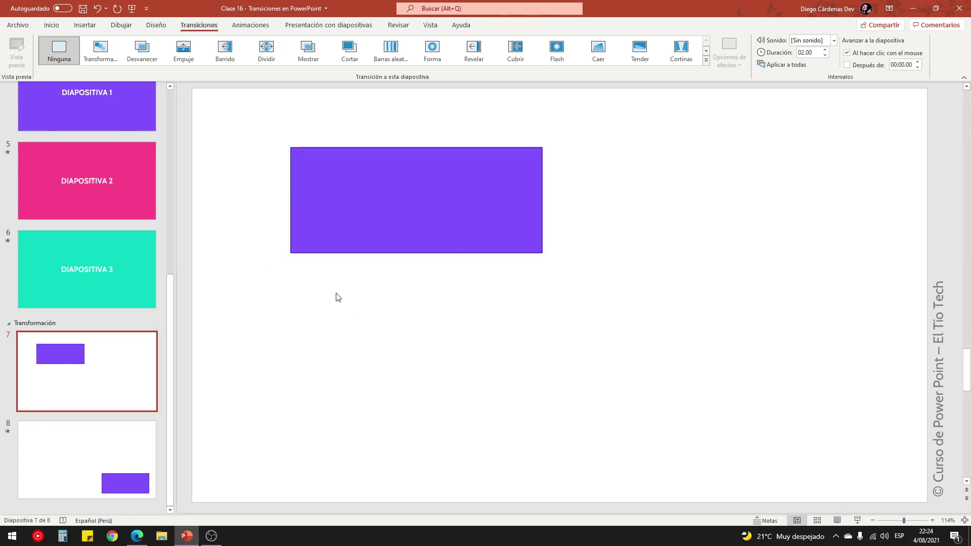
pyautogui.click(52, 24)
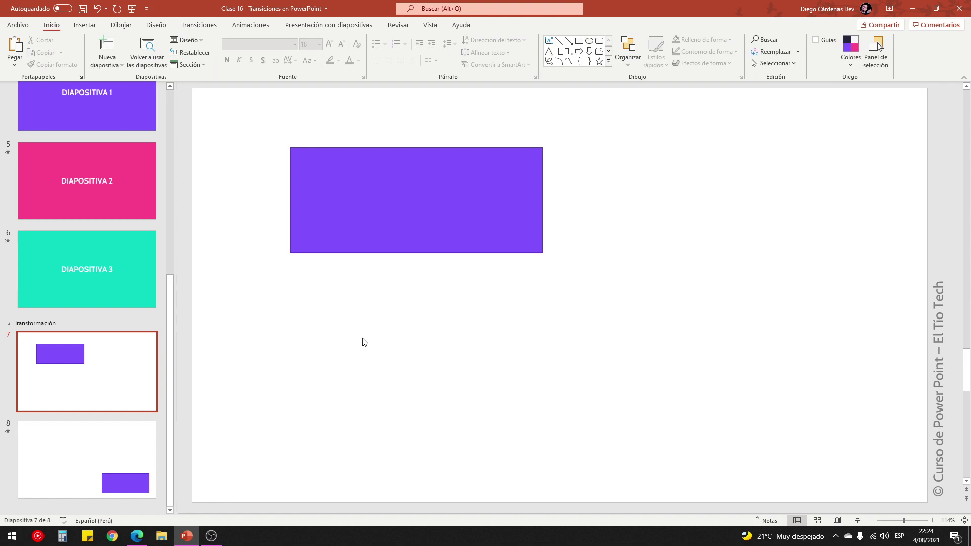
pyautogui.click(548, 41)
pyautogui.moveTo(683, 258); pyautogui.dragTo(857, 314)
pyautogui.write('E')
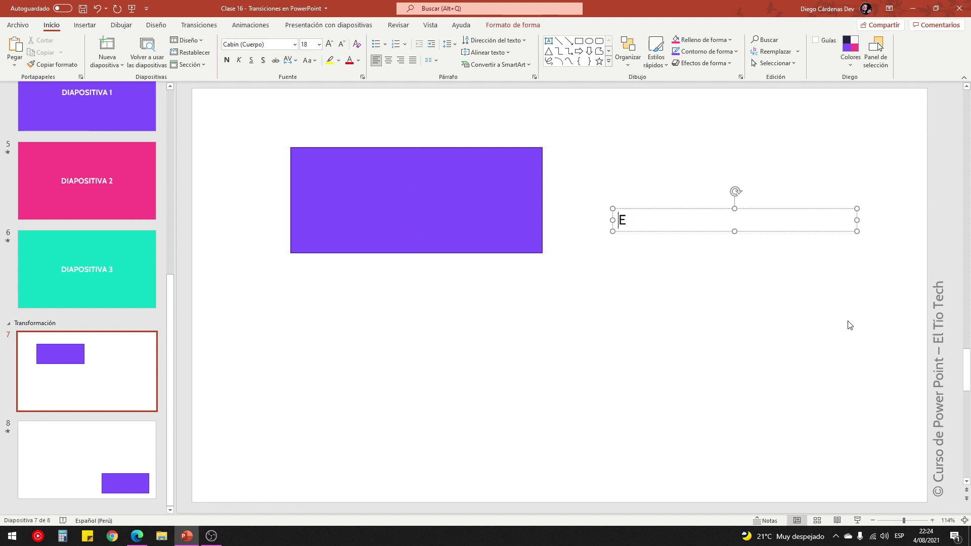
pyautogui.write('l título de tu')
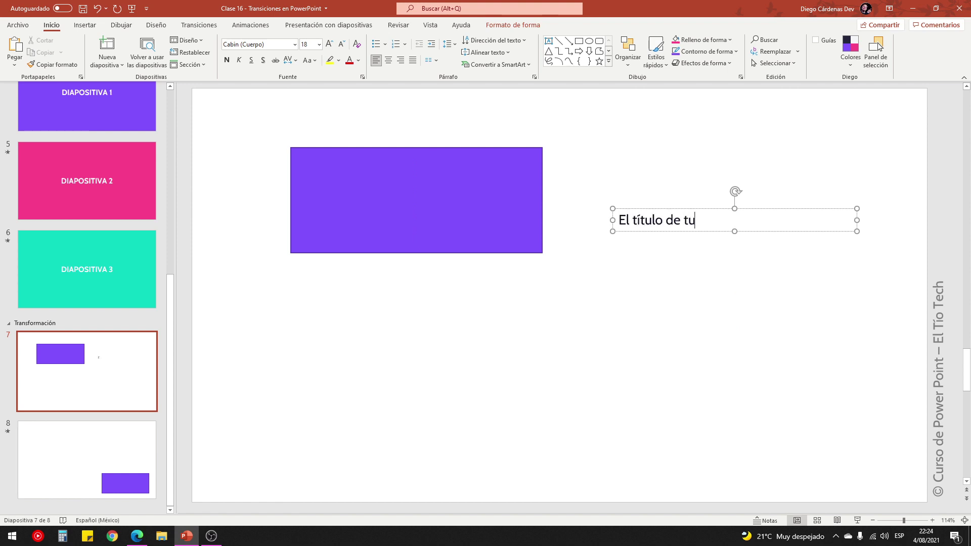
pyautogui.write(' presentación')
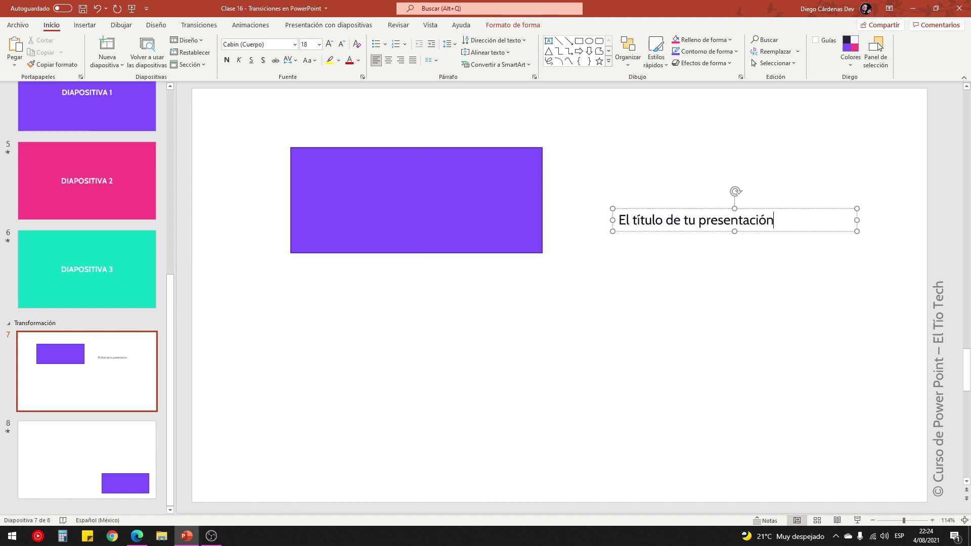
pyautogui.click(733, 310)
# Copy the title text box from slide 7 and paste it onto slide 8
pyautogui.click(728, 209)
pyautogui.hotkey('ctrl', 'c')
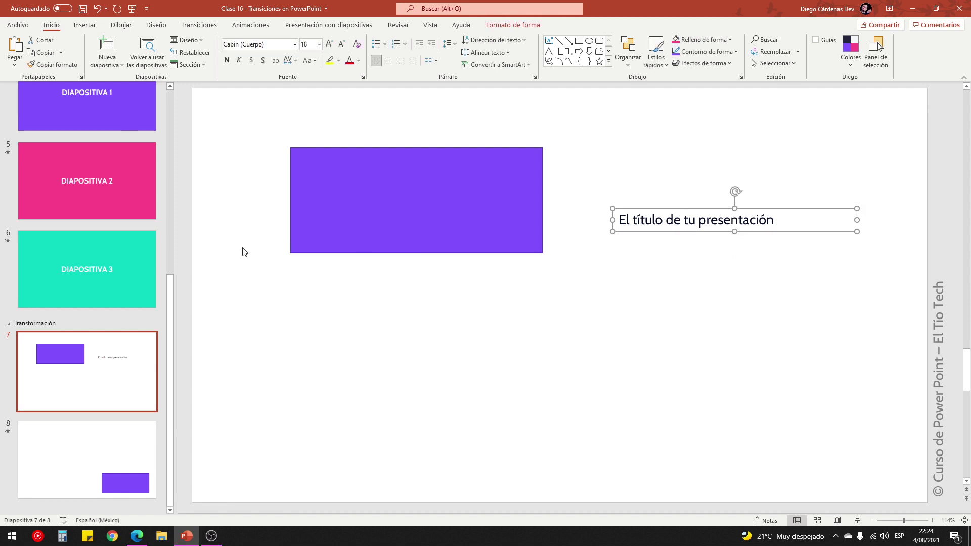
pyautogui.click(102, 436)
pyautogui.hotkey('ctrl', 'v')
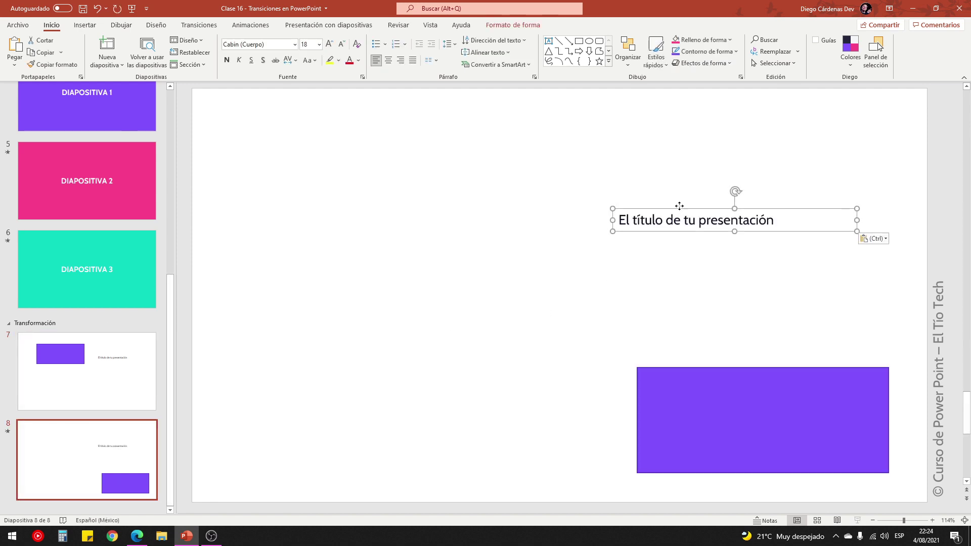
pyautogui.moveTo(677, 219); pyautogui.dragTo(303, 367)
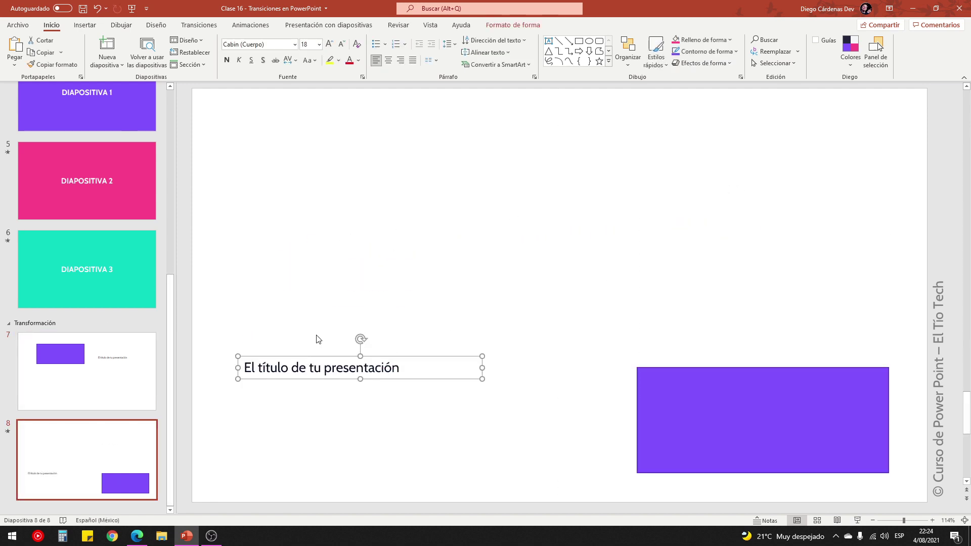
pyautogui.click(199, 25)
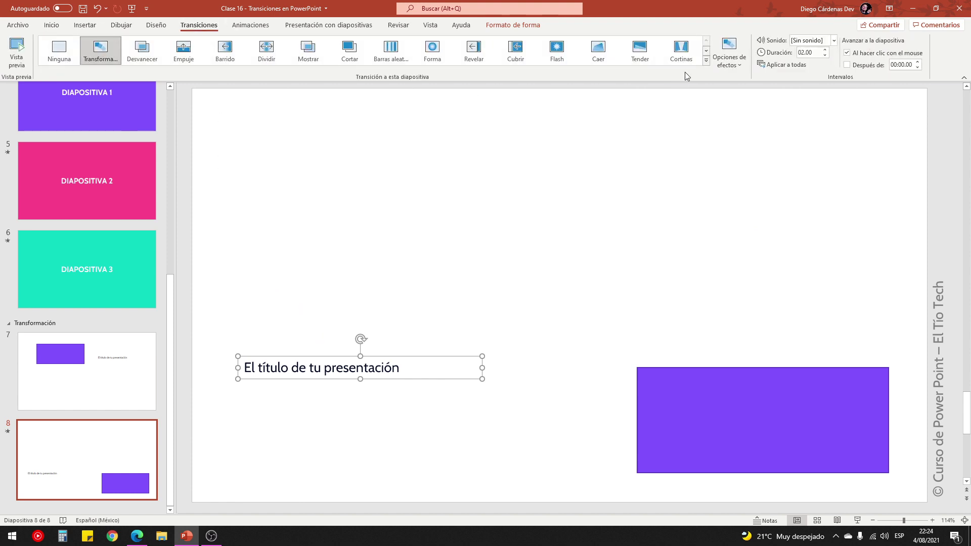
pyautogui.click(723, 61)
pyautogui.click(749, 108)
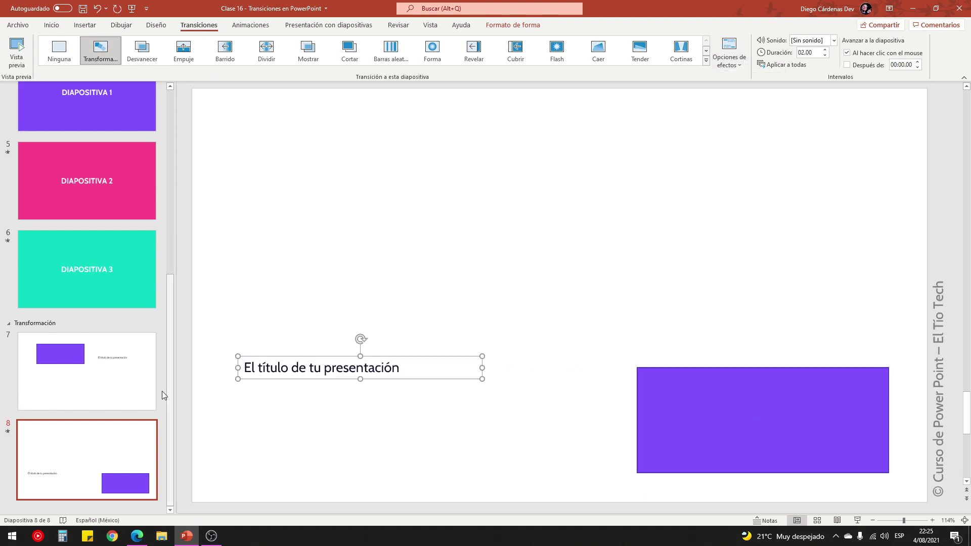
pyautogui.click(134, 387)
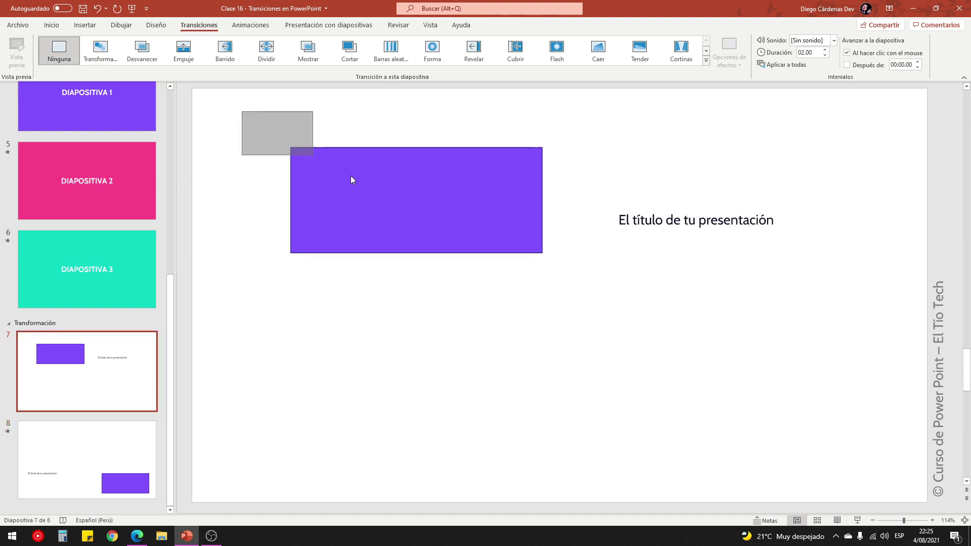
pyautogui.moveTo(353, 181); pyautogui.dragTo(863, 314)
pyautogui.click(149, 427)
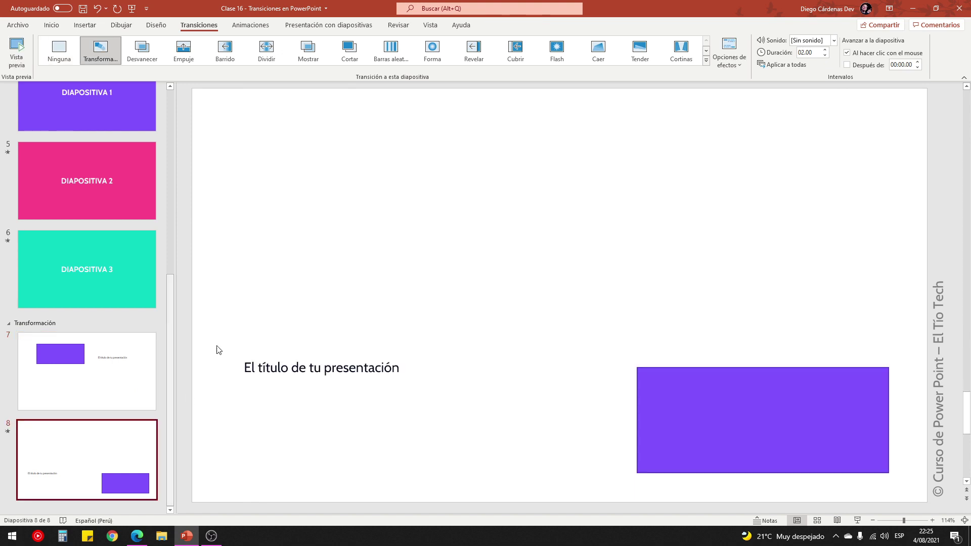
pyautogui.moveTo(228, 296); pyautogui.dragTo(917, 500)
pyautogui.click(518, 450)
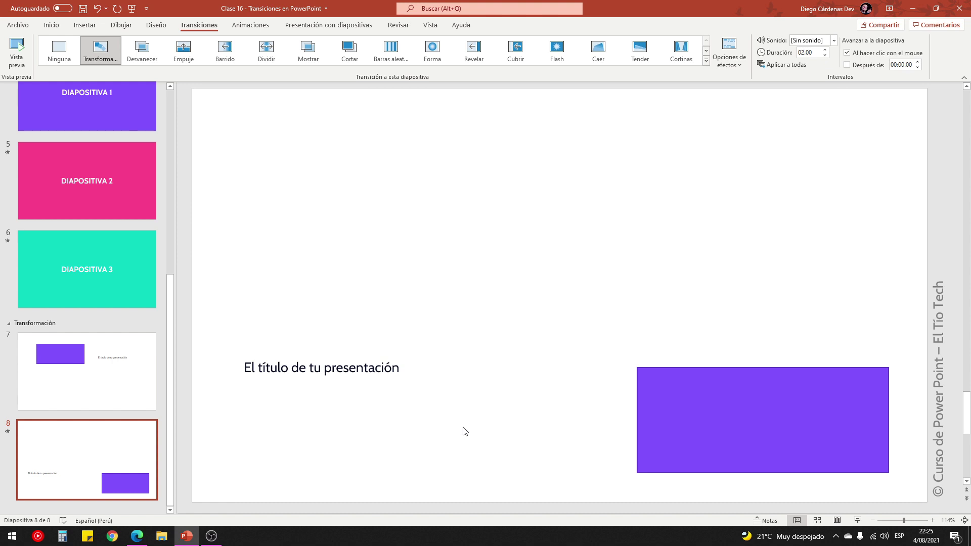
pyautogui.click(344, 360)
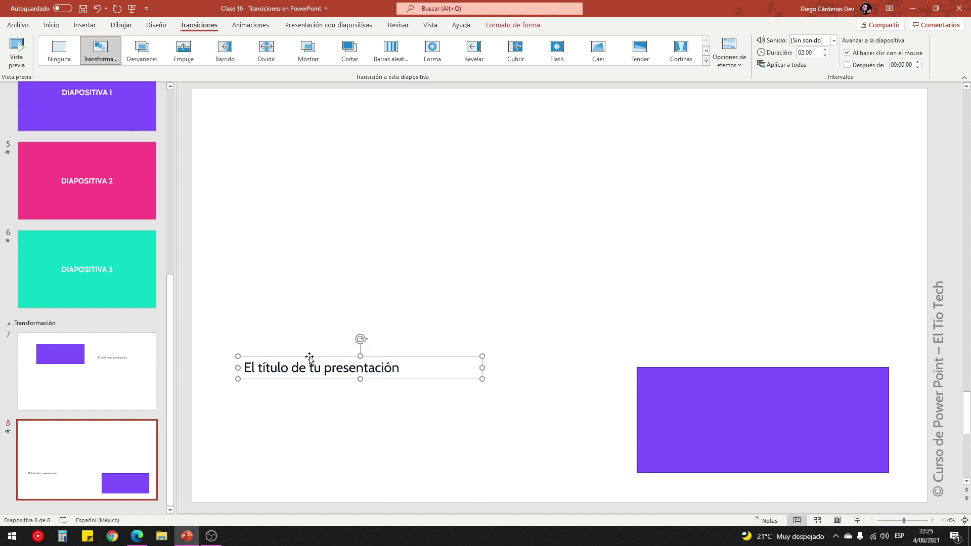
# Enlarge slide 8's title and cut 'presentación' out into its own text box
pyautogui.click(51, 25)
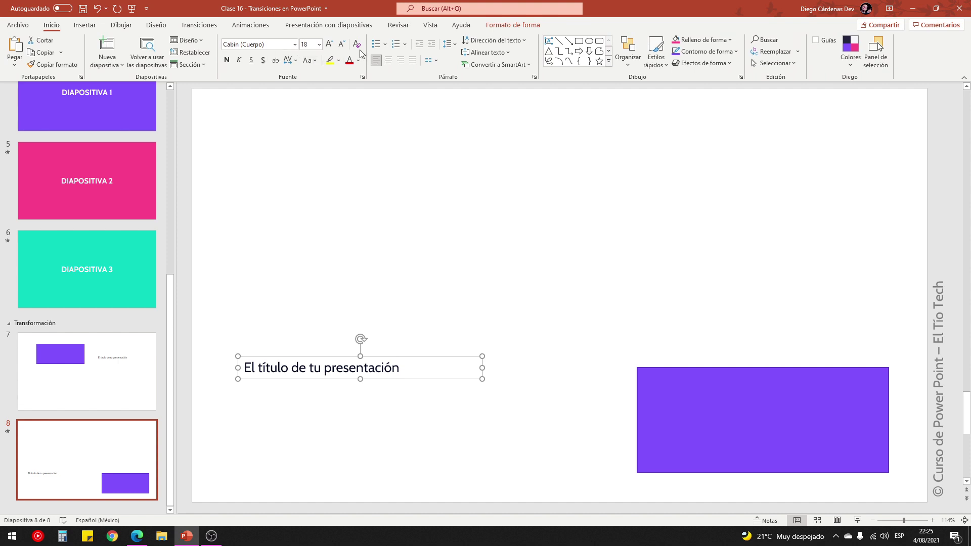
pyautogui.click(330, 44)
pyautogui.click(330, 44)
pyautogui.click(330, 44)
pyautogui.click(330, 44)
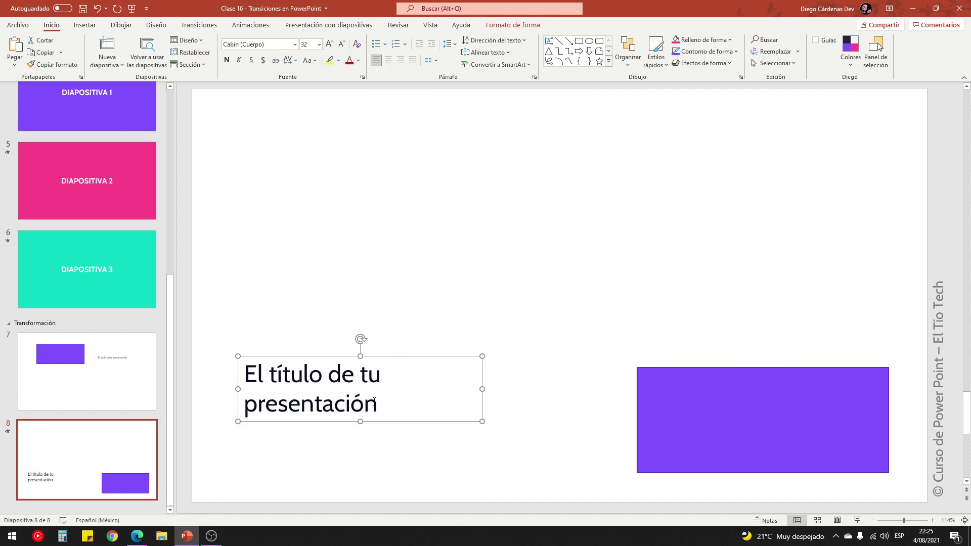
pyautogui.doubleClick(312, 399)
pyautogui.hotkey('ctrl', 'x')
pyautogui.click(397, 445)
pyautogui.hotkey('ctrl', 'v')
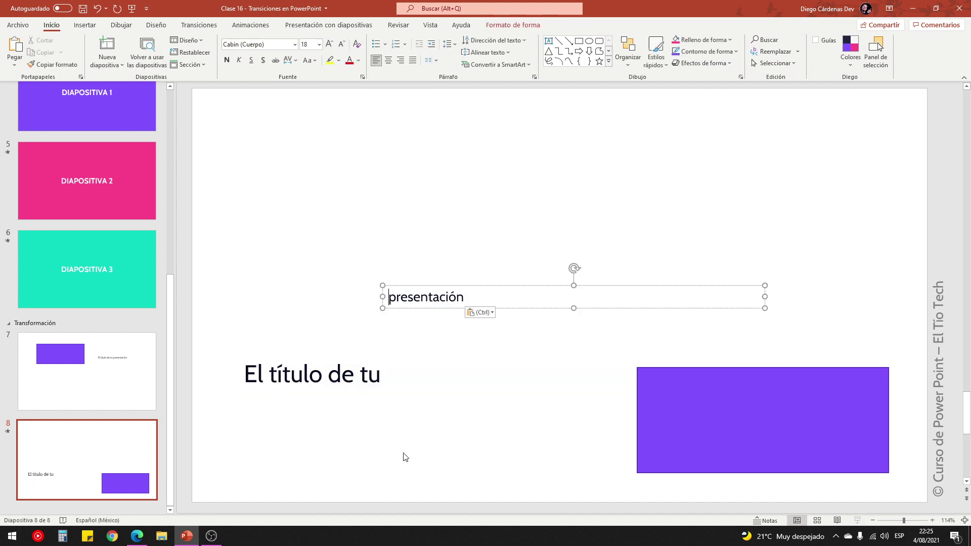
# Place 'presentación' below the title, right-aligned, bold and in a larger size
pyautogui.moveTo(475, 292); pyautogui.dragTo(460, 435)
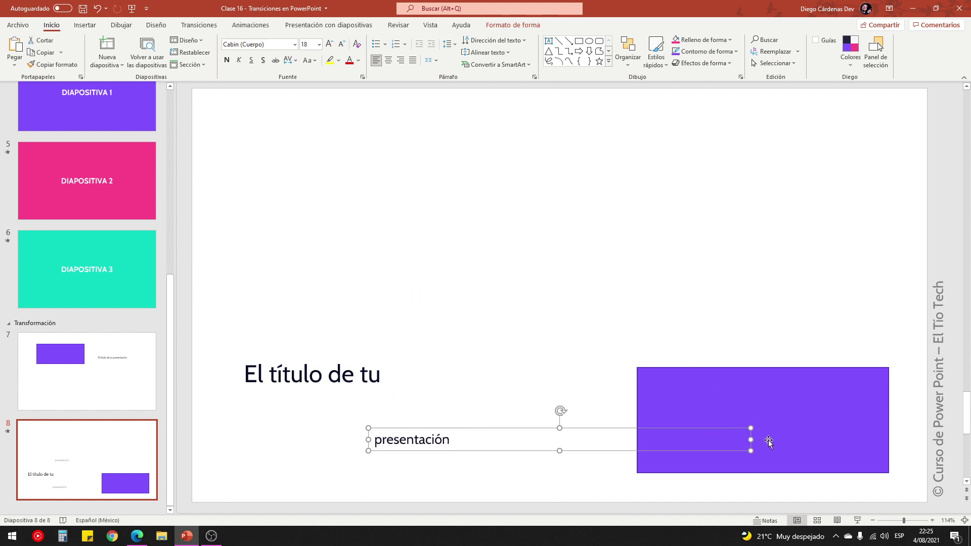
pyautogui.moveTo(751, 439); pyautogui.dragTo(582, 439)
pyautogui.click(401, 60)
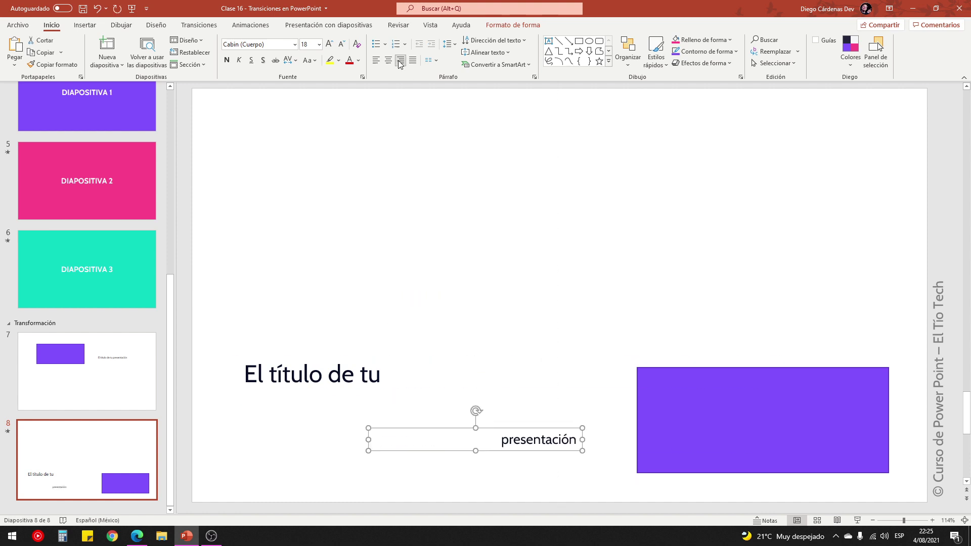
pyautogui.click(329, 44)
pyautogui.click(330, 44)
pyautogui.click(329, 44)
pyautogui.click(329, 44)
pyautogui.click(329, 44)
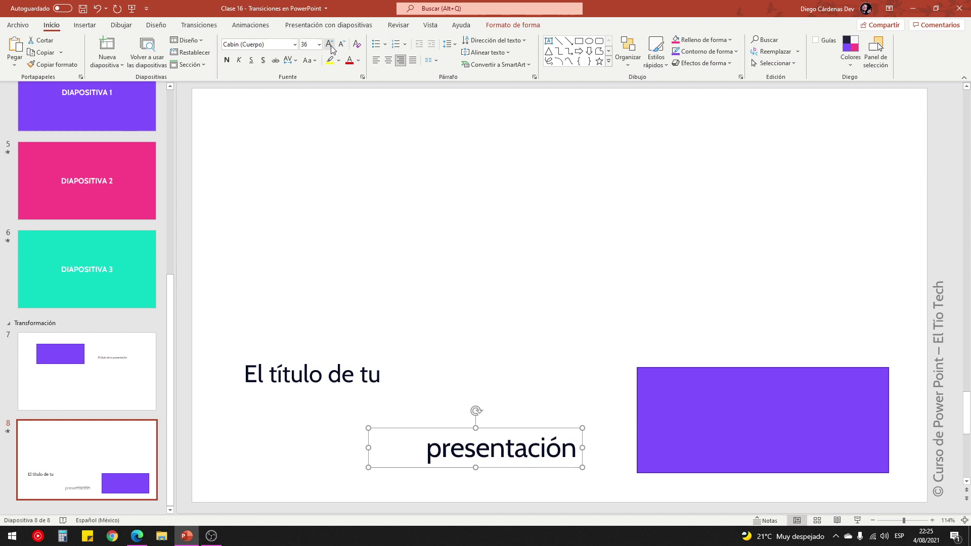
pyautogui.click(226, 60)
# Nudge the 'El título de tu' line up, colour it purple, and go back to slide 7
pyautogui.moveTo(329, 356); pyautogui.dragTo(334, 329)
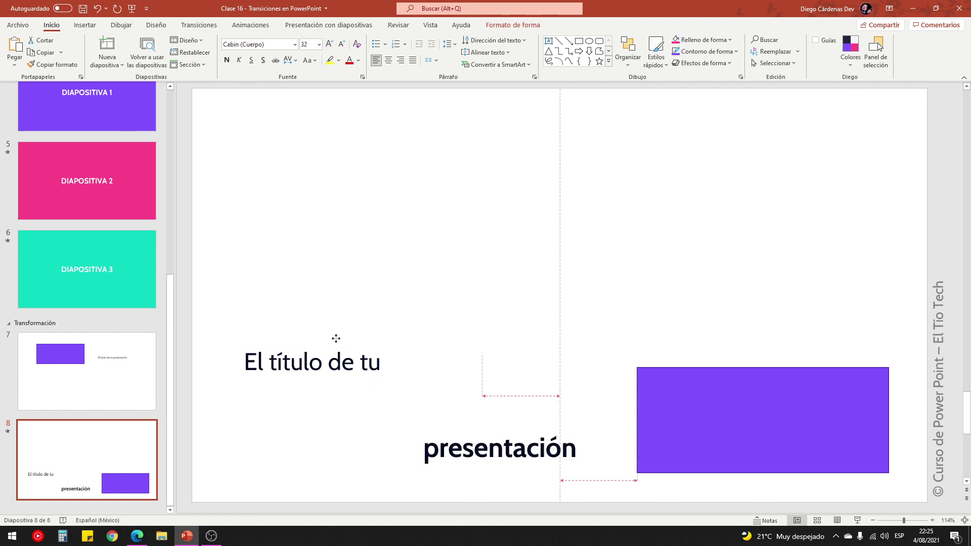
pyautogui.click(358, 60)
pyautogui.click(351, 183)
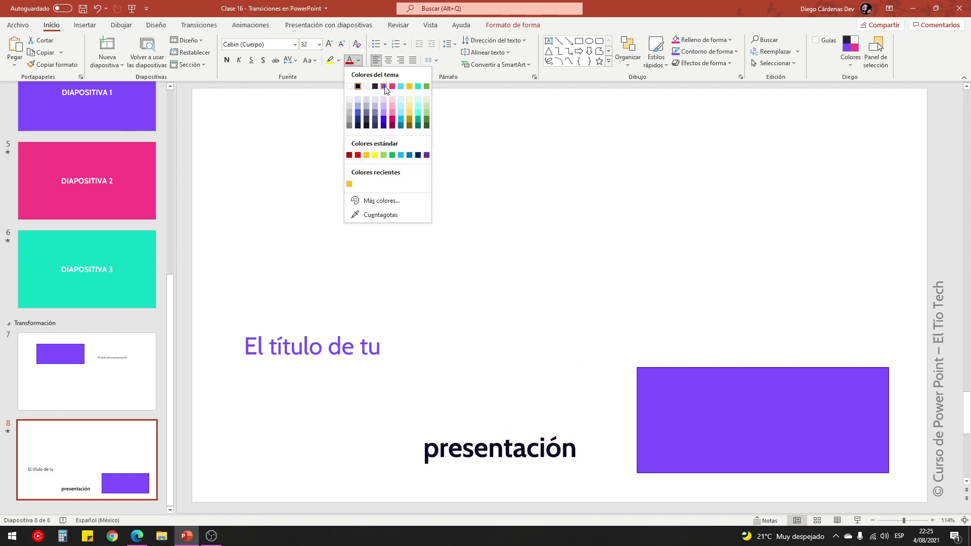
pyautogui.click(452, 297)
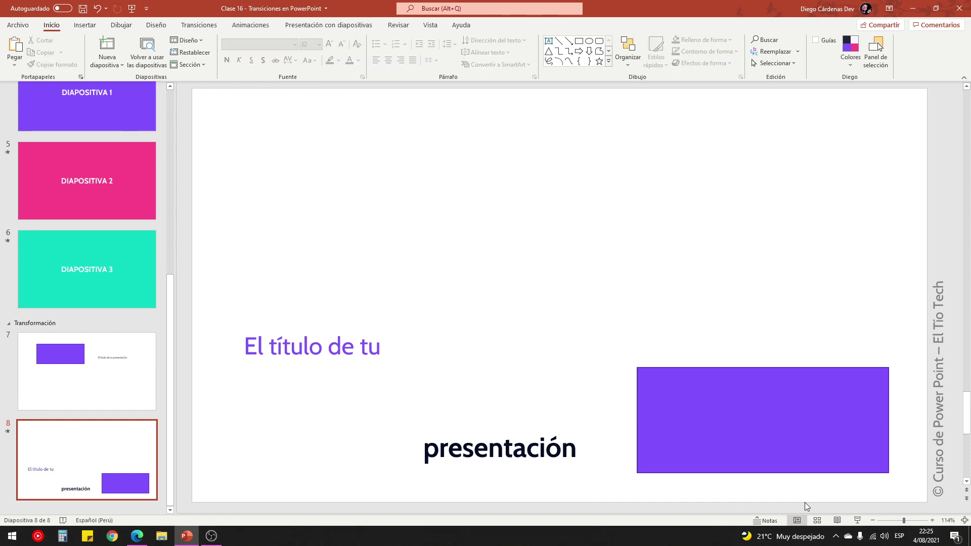
pyautogui.press('pageup')
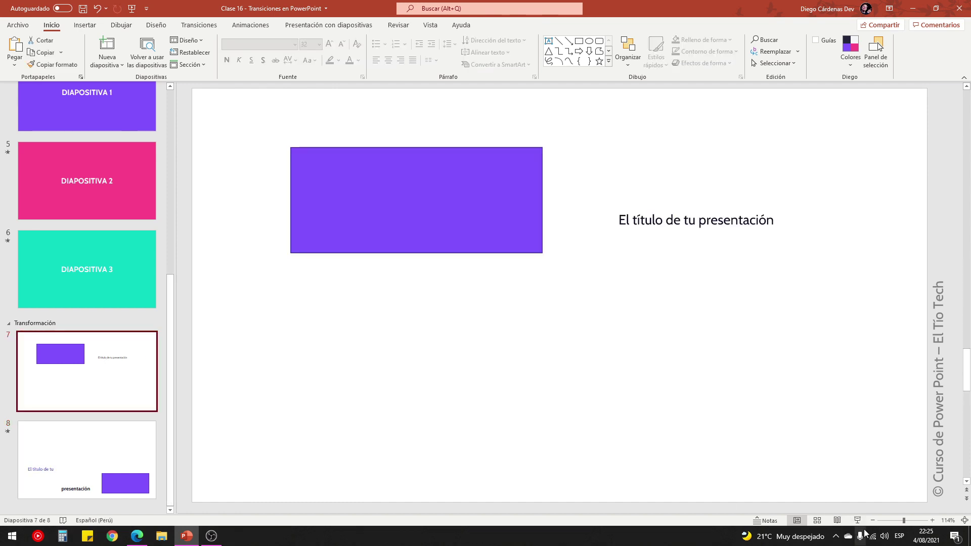
# Preview the morph from slide 7 to slide 8 in the slide show
pyautogui.click(857, 521)
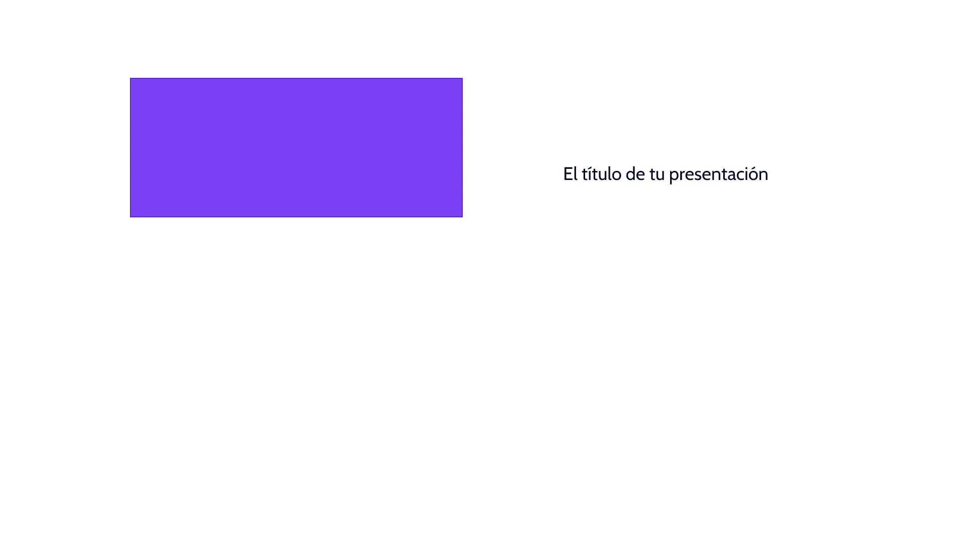
pyautogui.press('Right')
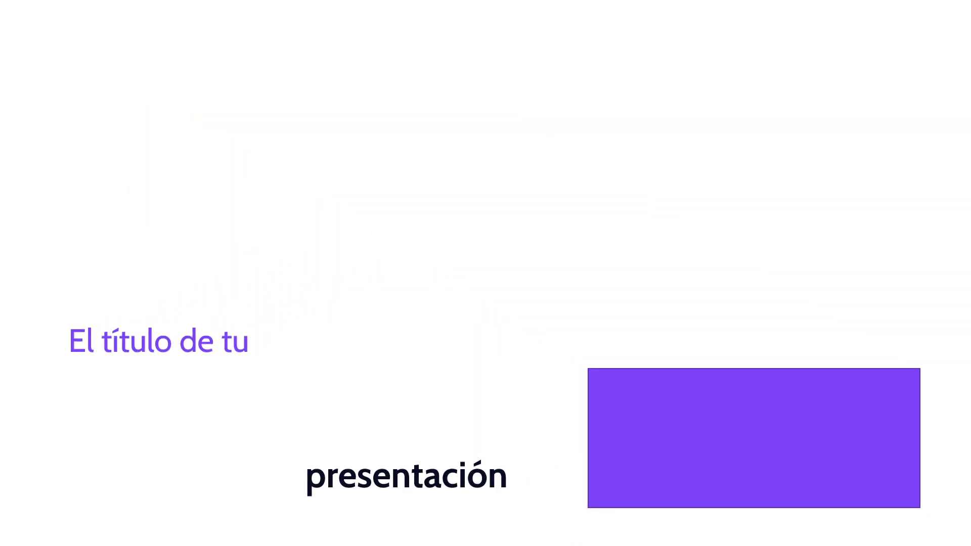
pyautogui.press('Escape')
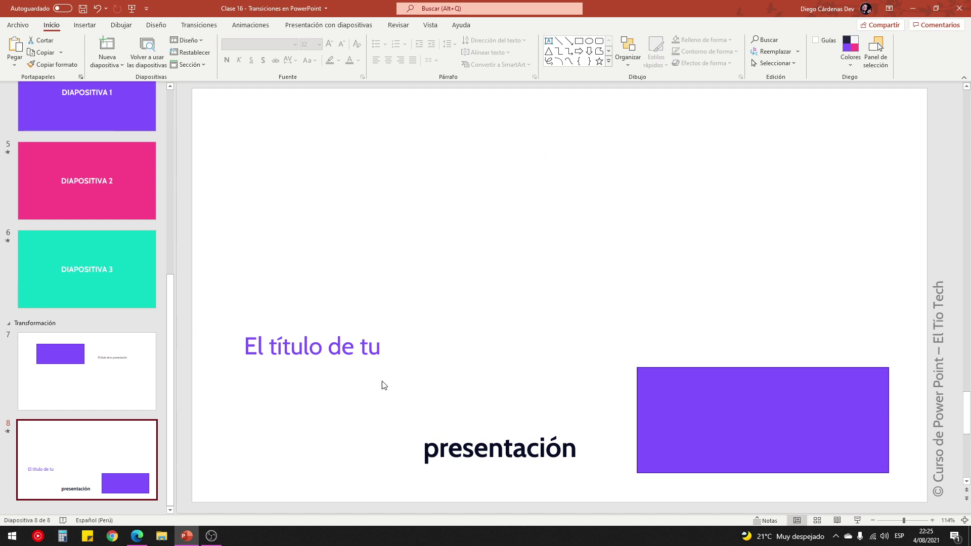
# Fill slide 8's rectangle pink and reshape it into a tall vertical bar
pyautogui.click(356, 334)
pyautogui.click(448, 448)
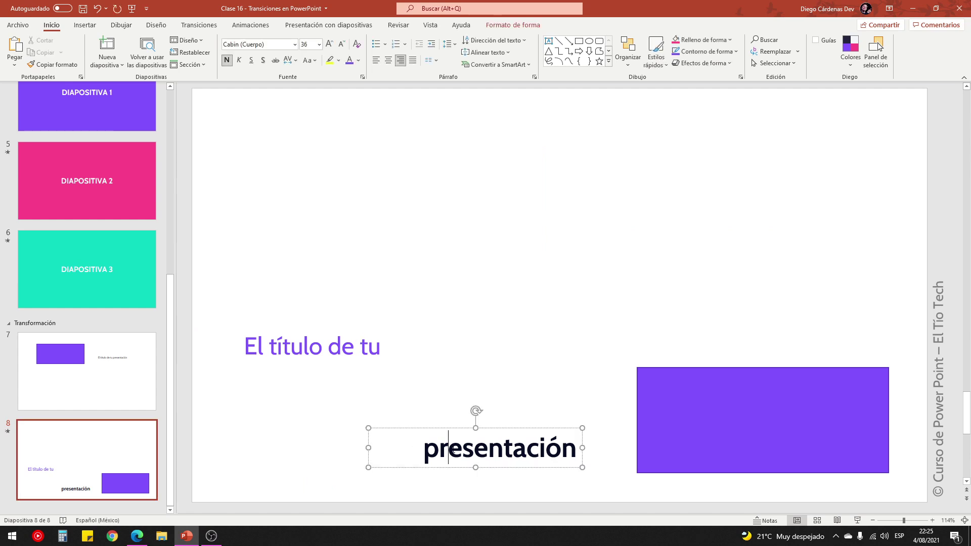
pyautogui.click(675, 390)
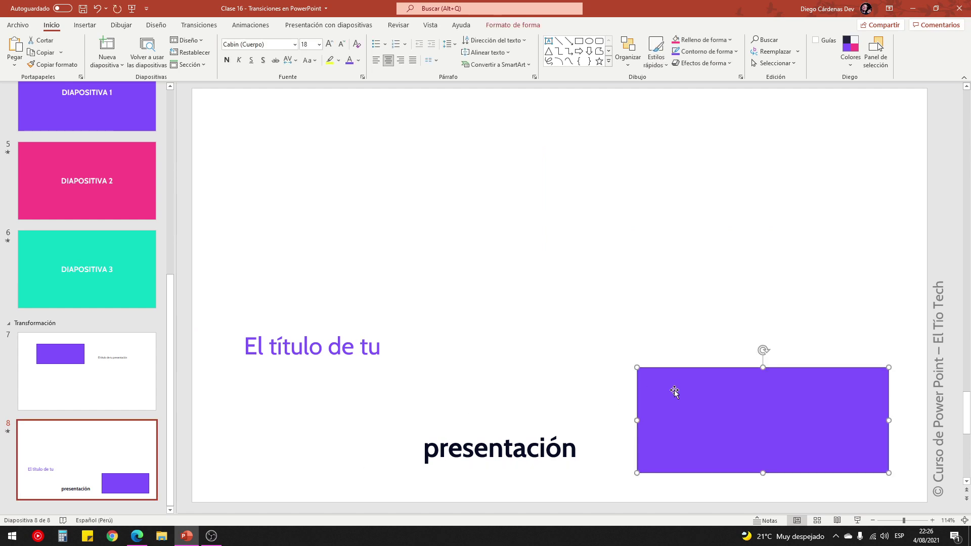
pyautogui.click(676, 40)
pyautogui.moveTo(637, 368); pyautogui.dragTo(759, 245)
# Replay the slide show from slide 7 to watch the pink bar morph in
pyautogui.click(159, 350)
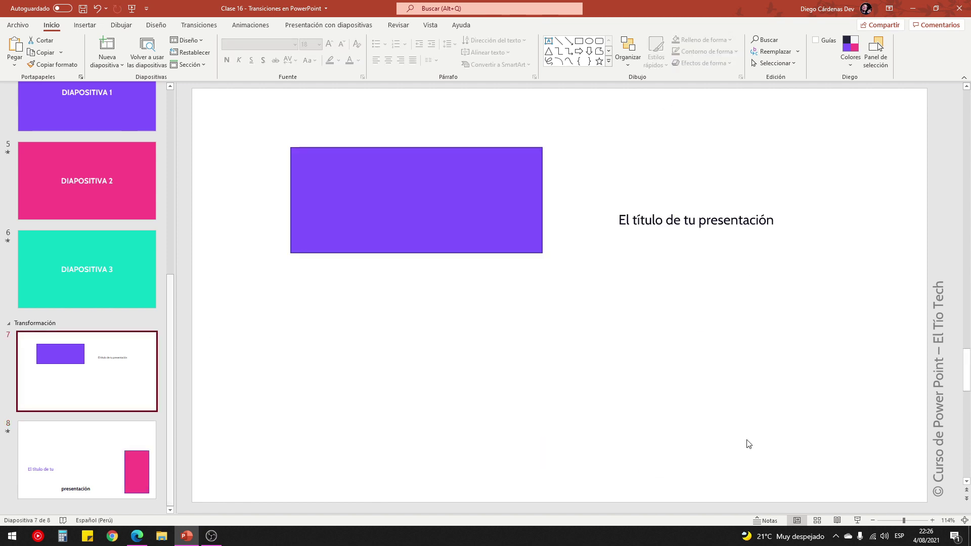
pyautogui.hotkey('shift', 'F5')
pyautogui.click(642, 409)
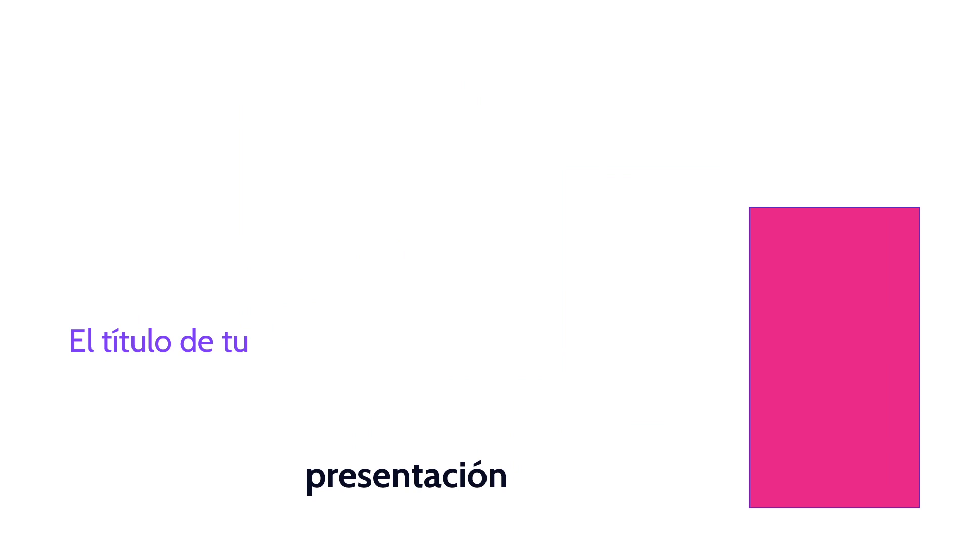
pyautogui.press('Escape')
pyautogui.click(199, 26)
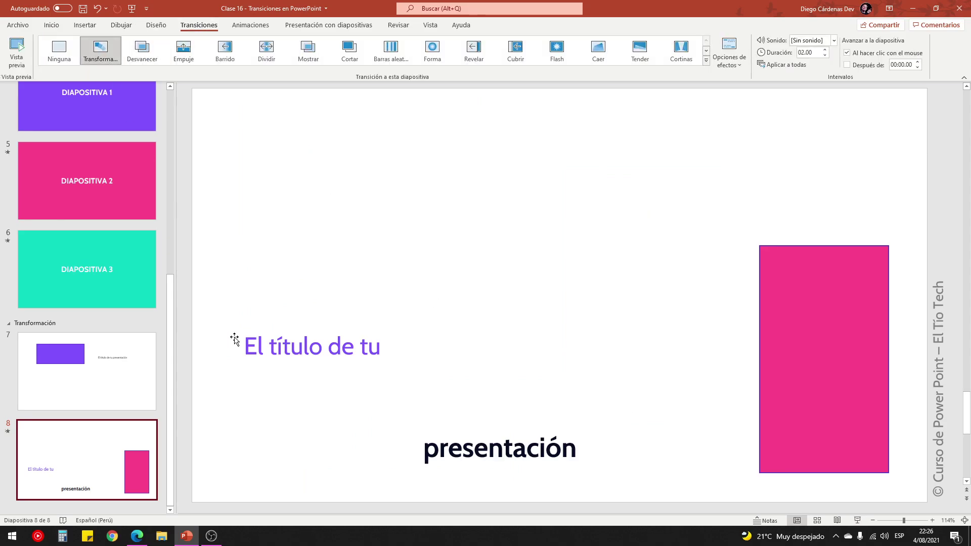
# Paste the PowerPoint logo from slide 2 onto slide 7 and shrink it into the lower left
pyautogui.scroll(5, 124, 275)
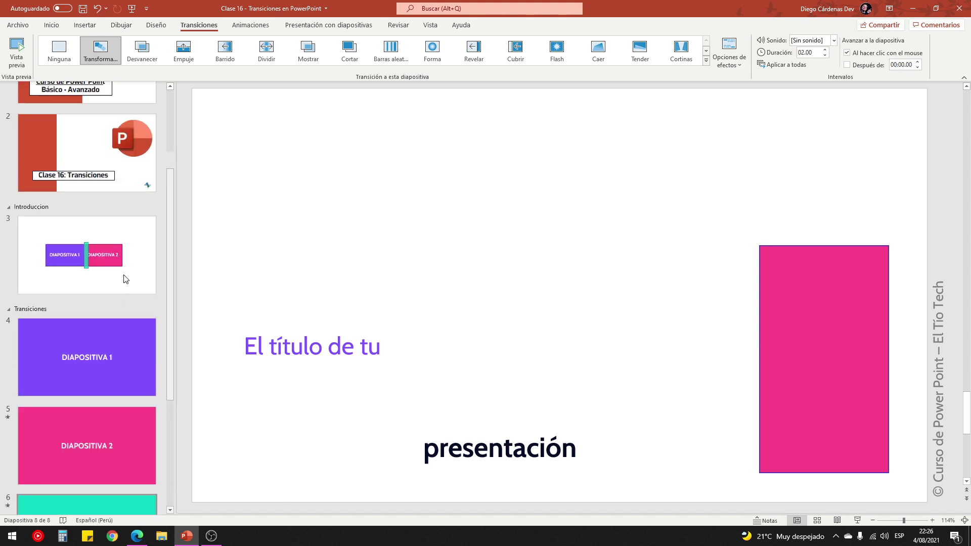
pyautogui.click(133, 196)
pyautogui.click(819, 208)
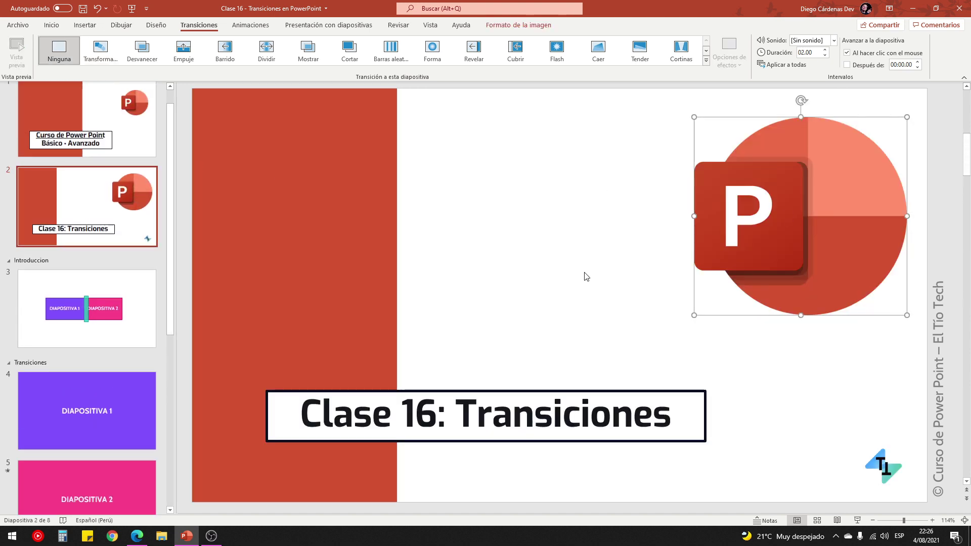
pyautogui.scroll(-5, 38, 345)
pyautogui.click(106, 385)
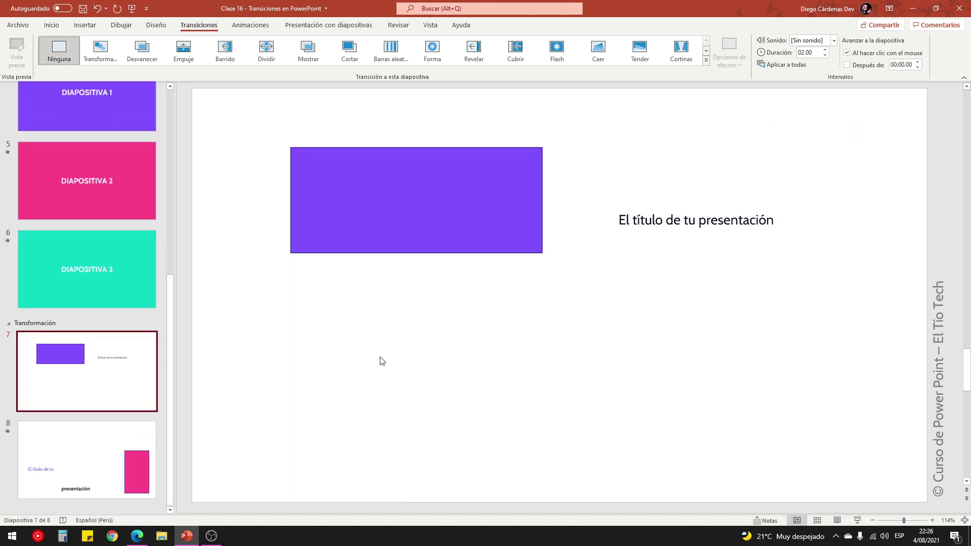
pyautogui.keyDown('ctrl'); pyautogui.scroll(-4, 382, 361); pyautogui.keyUp('ctrl')
pyautogui.hotkey('ctrl', 'v')
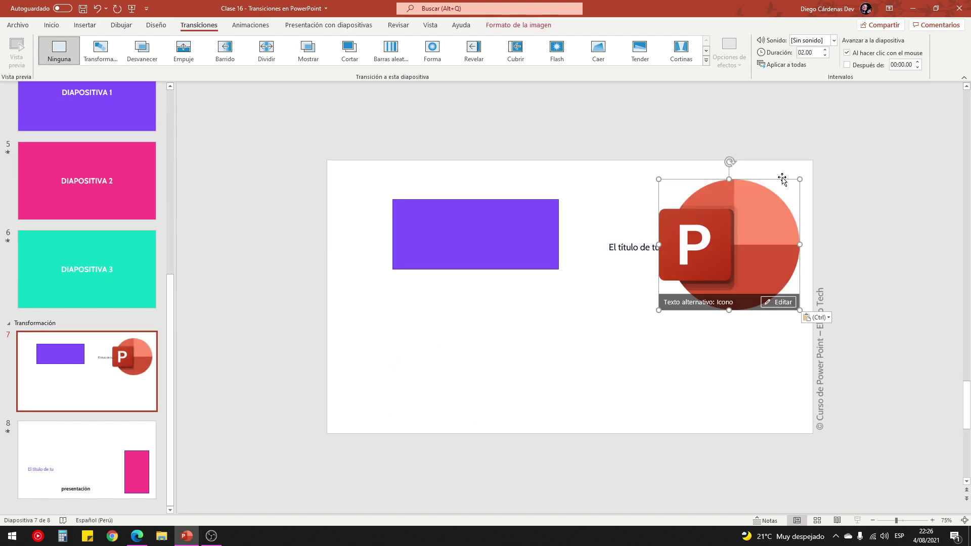
pyautogui.moveTo(797, 174)
pyautogui.mouseDown()
pyautogui.moveTo(693, 275)
pyautogui.moveTo(292, 417)
pyautogui.moveTo(268, 438)
pyautogui.mouseUp()
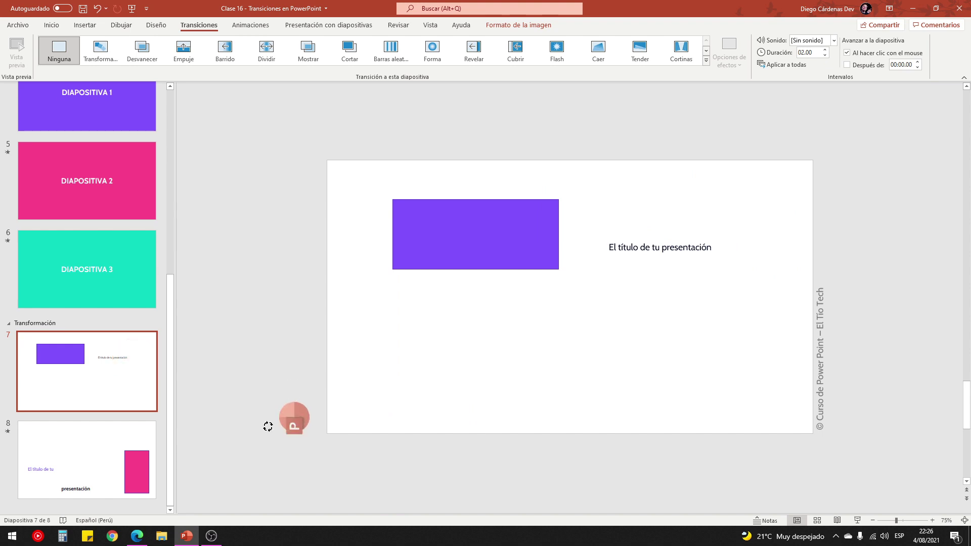
# Copy the logo onto slide 8, rotate it upright and level it with 'presentación'
pyautogui.hotkey('ctrl', 'c')
pyautogui.click(87, 460)
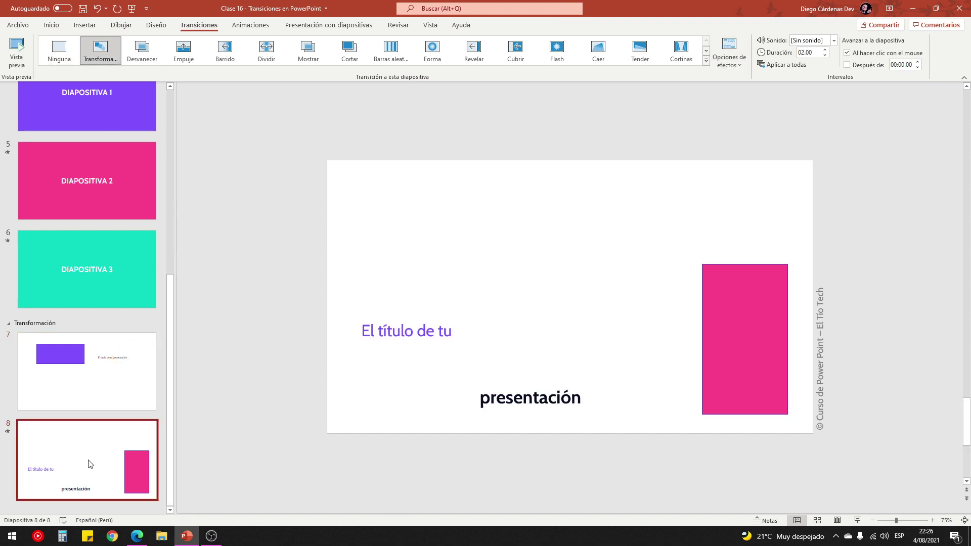
pyautogui.hotkey('ctrl', 'v')
pyautogui.moveTo(266, 439); pyautogui.dragTo(298, 379)
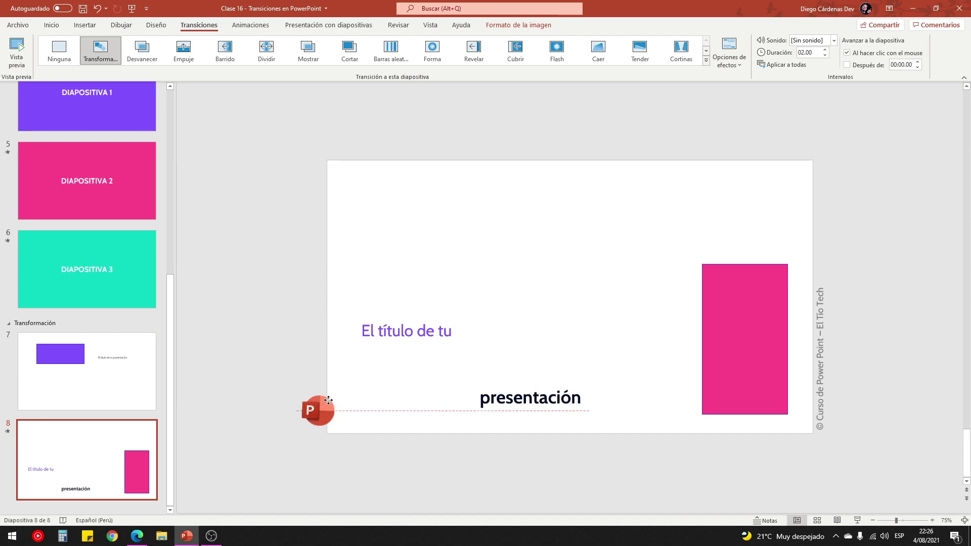
pyautogui.scroll(4, 364, 403)
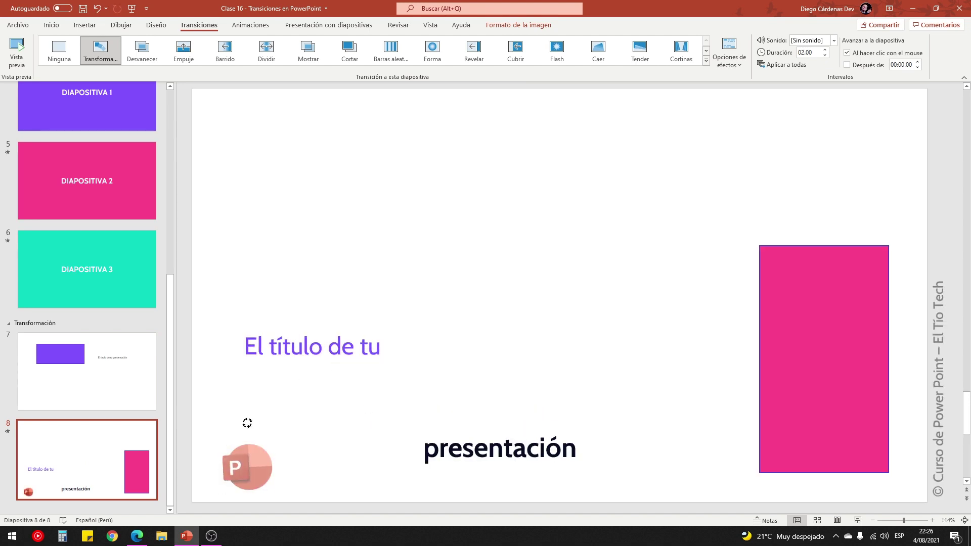
pyautogui.moveTo(248, 457); pyautogui.dragTo(248, 438)
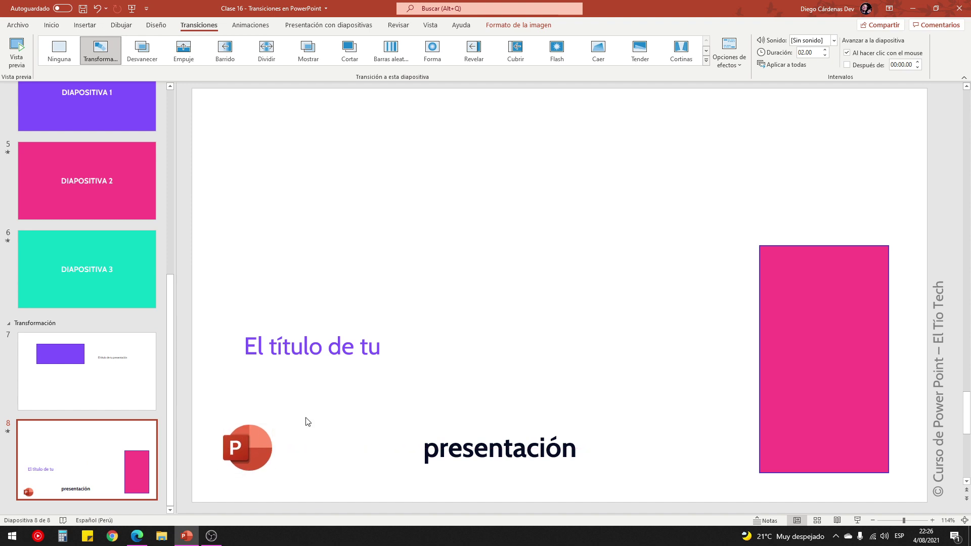
pyautogui.click(119, 375)
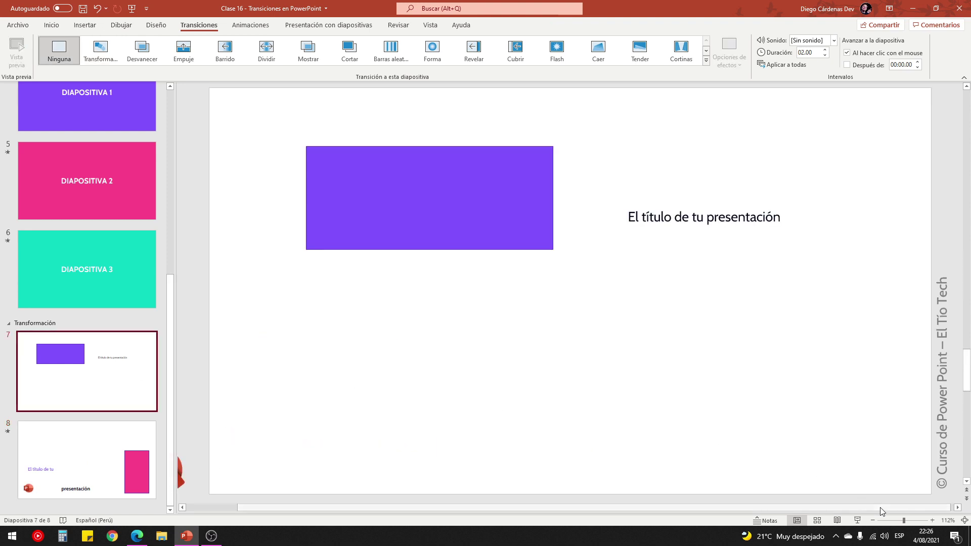
# Play the slide show from slide 7 to watch the logo and shapes morph into slide 8
pyautogui.click(857, 521)
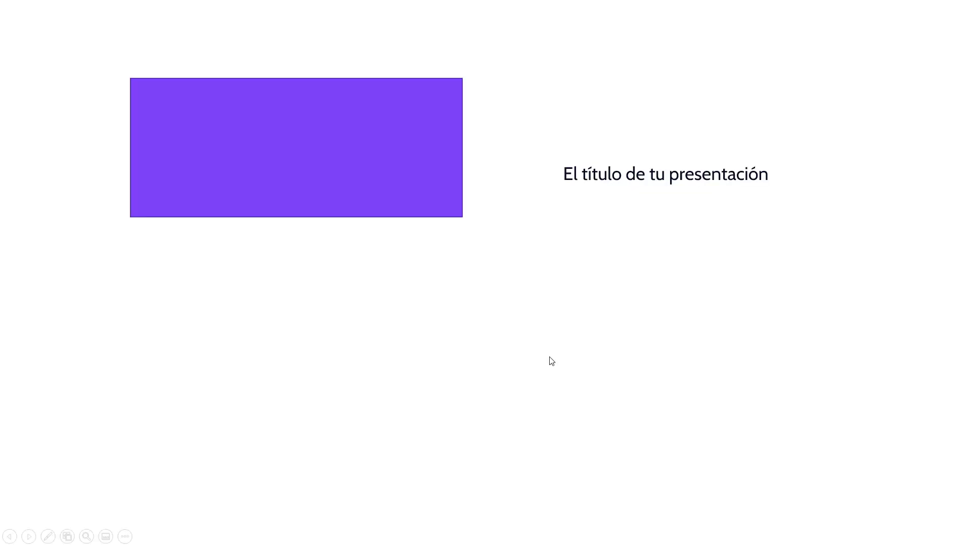
pyautogui.click(463, 328)
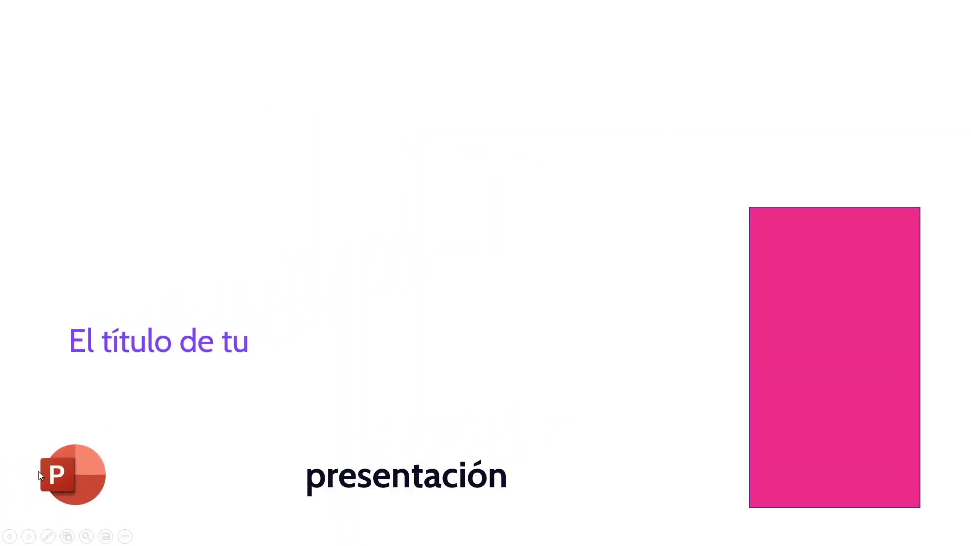
pyautogui.press('Escape')
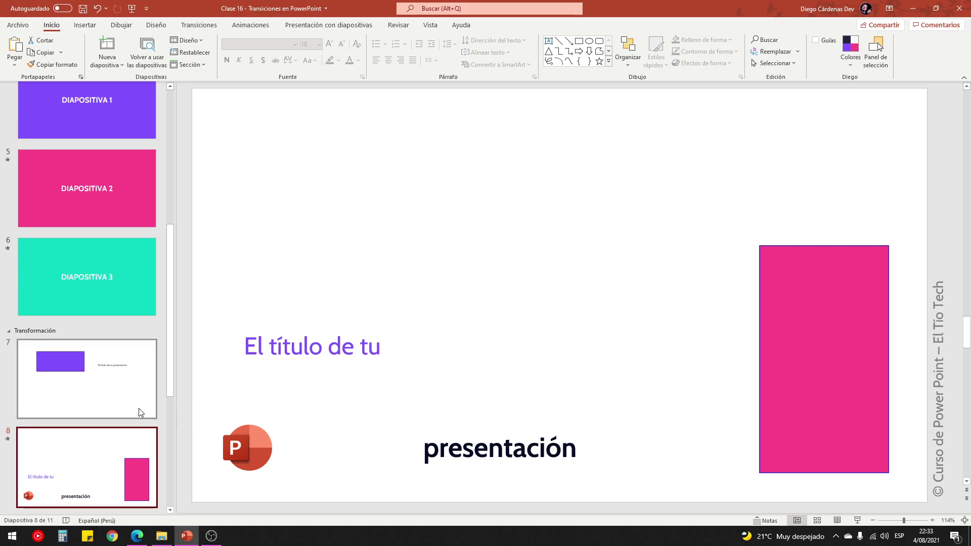
# Glance at slides 7 and 8, then open slide 9 with its 'Texto de ejemplo' lines
pyautogui.click(127, 404)
pyautogui.click(113, 436)
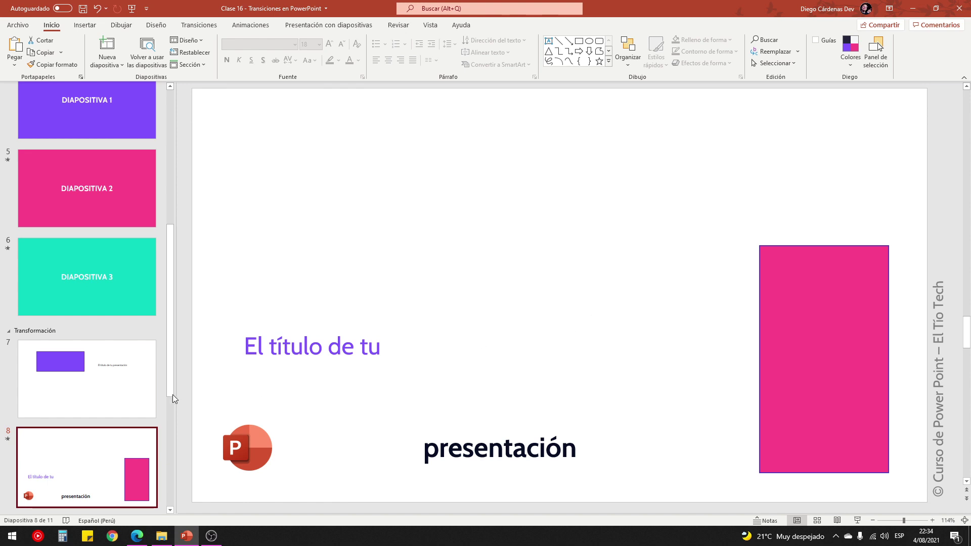
pyautogui.scroll(-3, 153, 375)
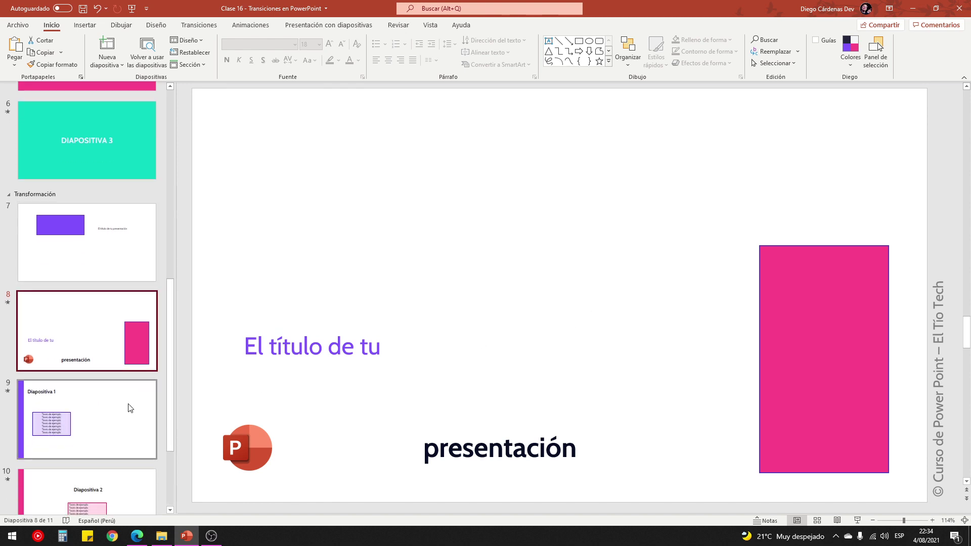
pyautogui.click(126, 409)
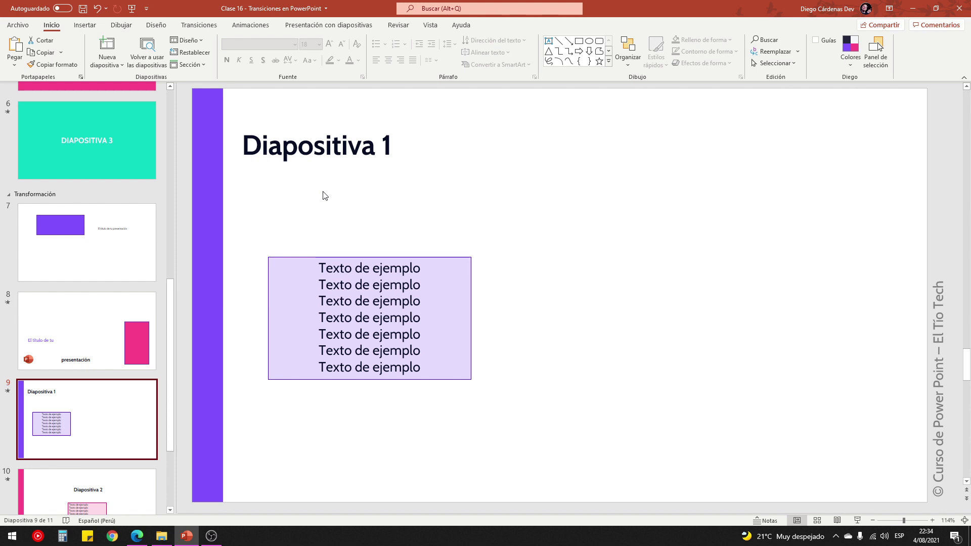
# Check the logo on slide 7, then return to slide 8 with its title, logo and pink bar
pyautogui.click(122, 255)
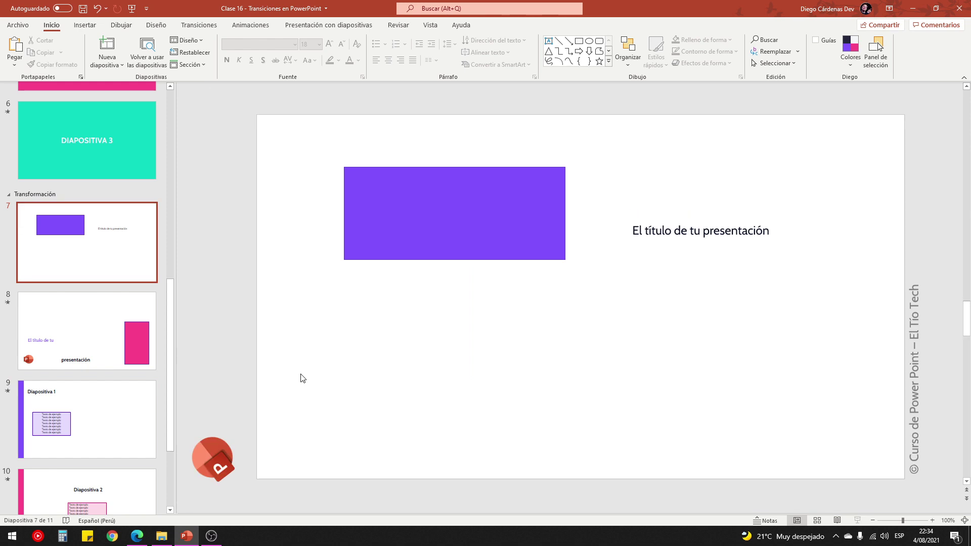
pyautogui.click(220, 454)
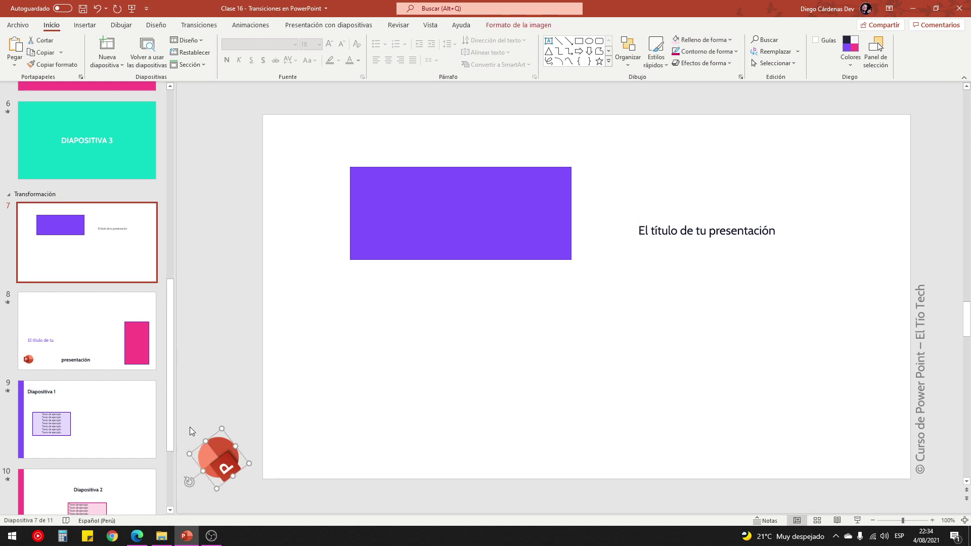
pyautogui.moveTo(190, 428); pyautogui.dragTo(256, 493)
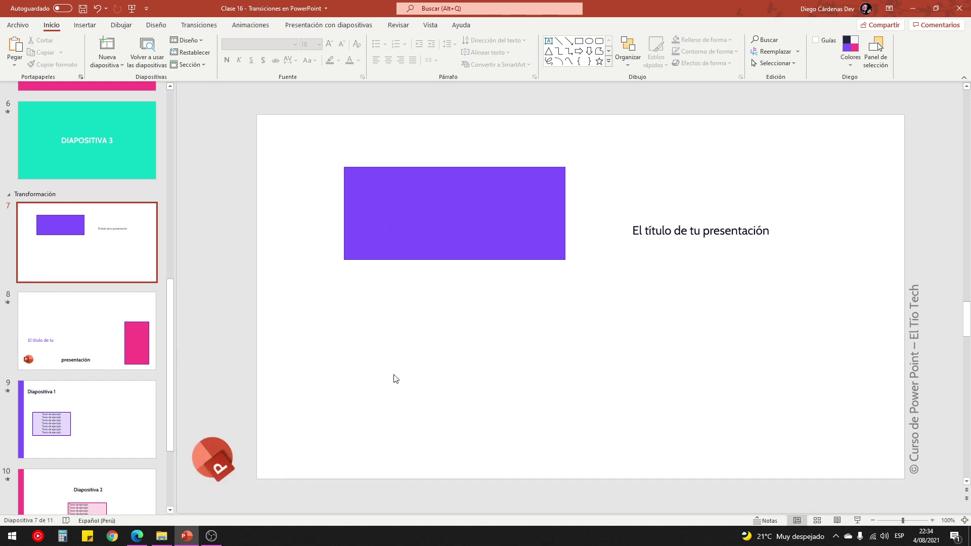
pyautogui.click(116, 338)
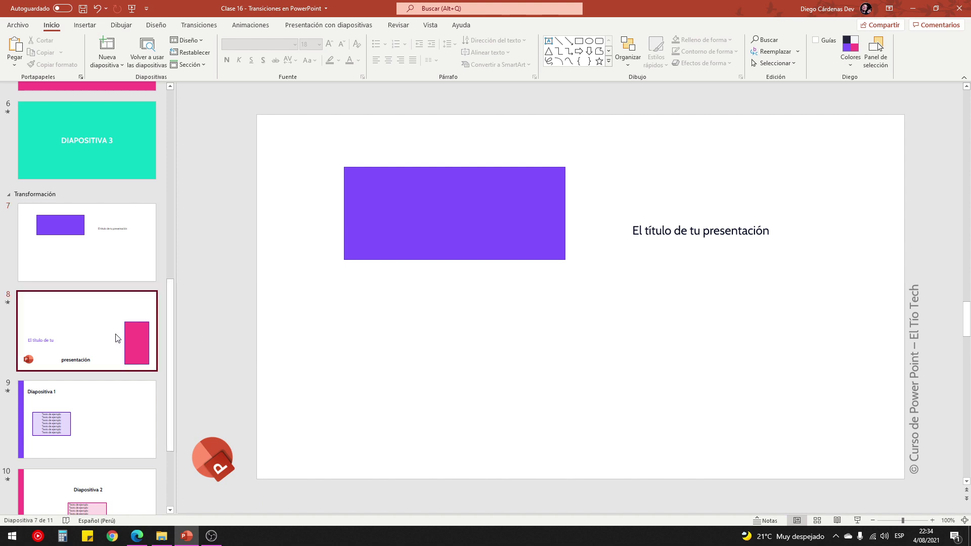
pyautogui.click(113, 261)
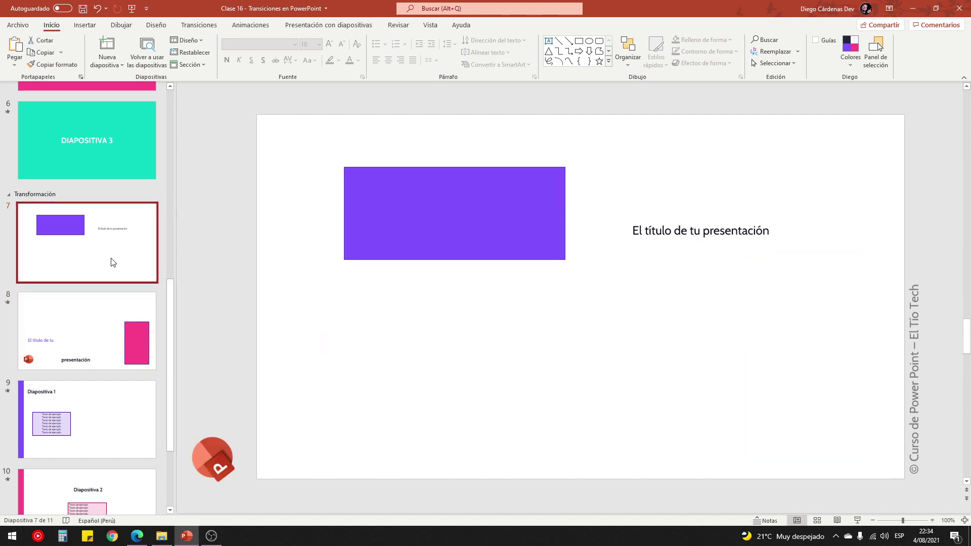
pyautogui.click(213, 451)
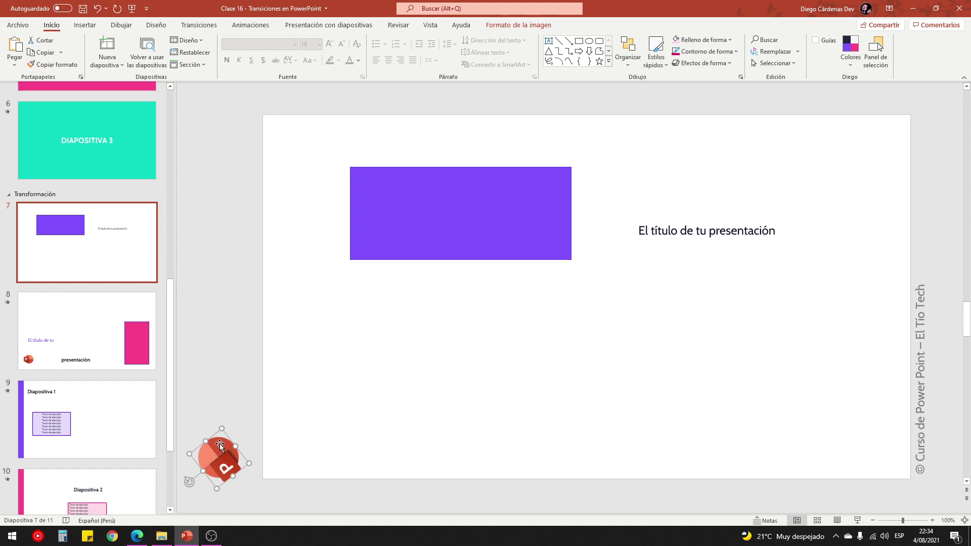
pyautogui.click(101, 331)
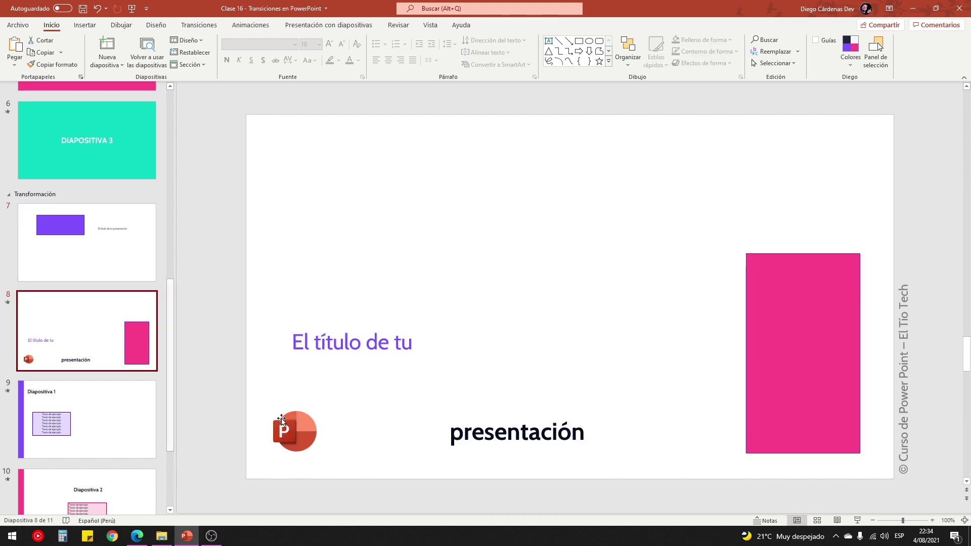
# Copy slide 9's 'Diapositiva 1' title onto slide 8, parked just above the top edge
pyautogui.click(199, 25)
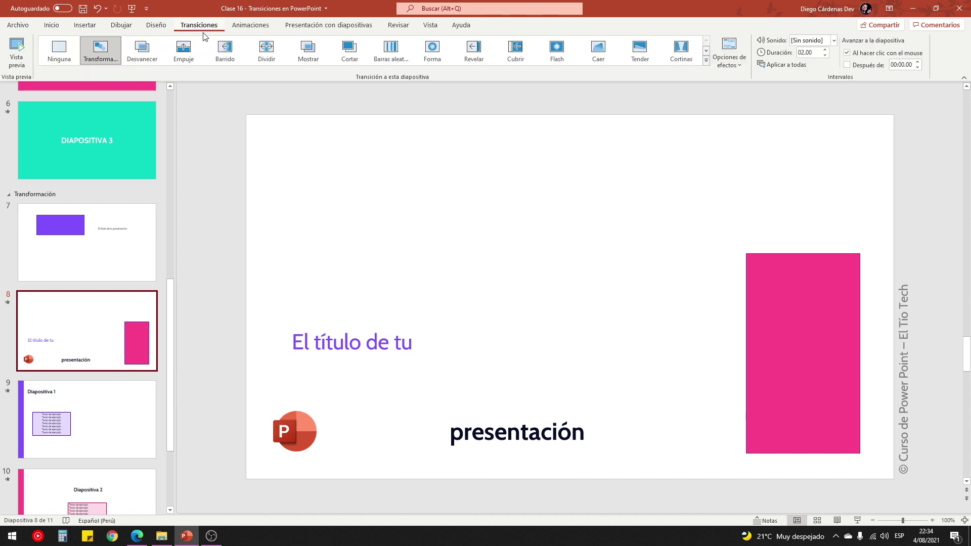
pyautogui.click(128, 439)
pyautogui.click(354, 167)
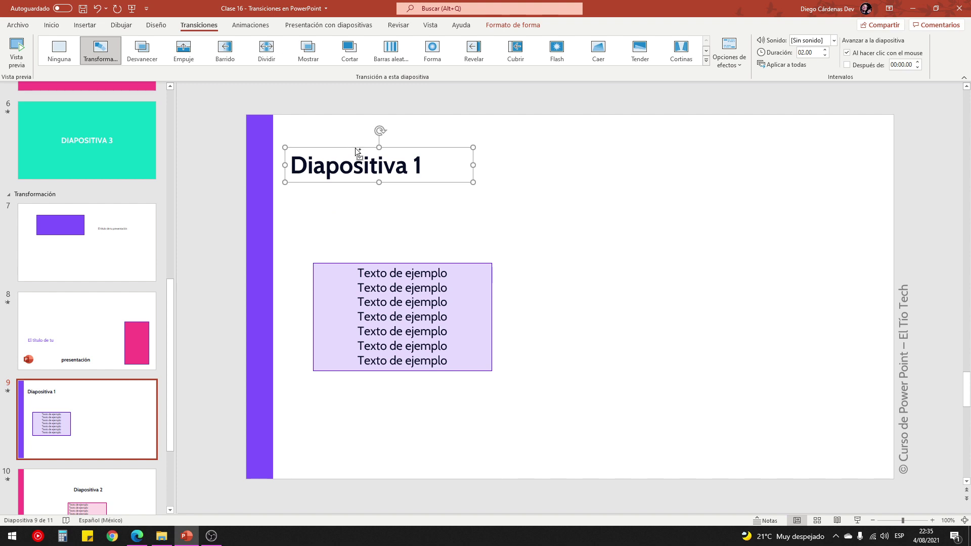
pyautogui.click(105, 336)
pyautogui.hotkey('ctrl', 'v')
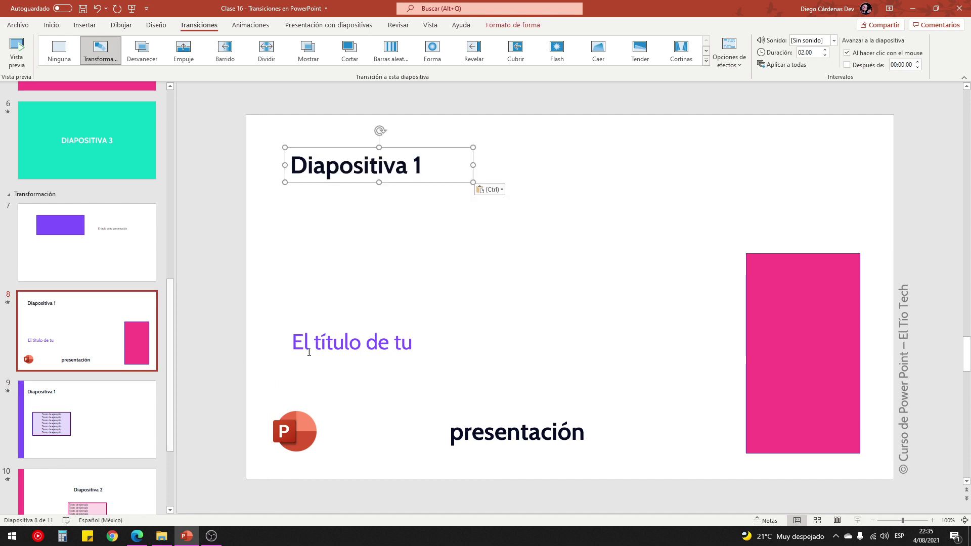
pyautogui.moveTo(402, 147)
pyautogui.mouseDown()
pyautogui.moveTo(387, 159)
pyautogui.moveTo(401, 148)
pyautogui.mouseUp()
pyautogui.moveTo(424, 186)
pyautogui.mouseDown()
pyautogui.moveTo(411, 115)
pyautogui.moveTo(410, 134)
pyautogui.mouseUp()
# Preview the morph in the slide show, then open slide 9
pyautogui.click(857, 521)
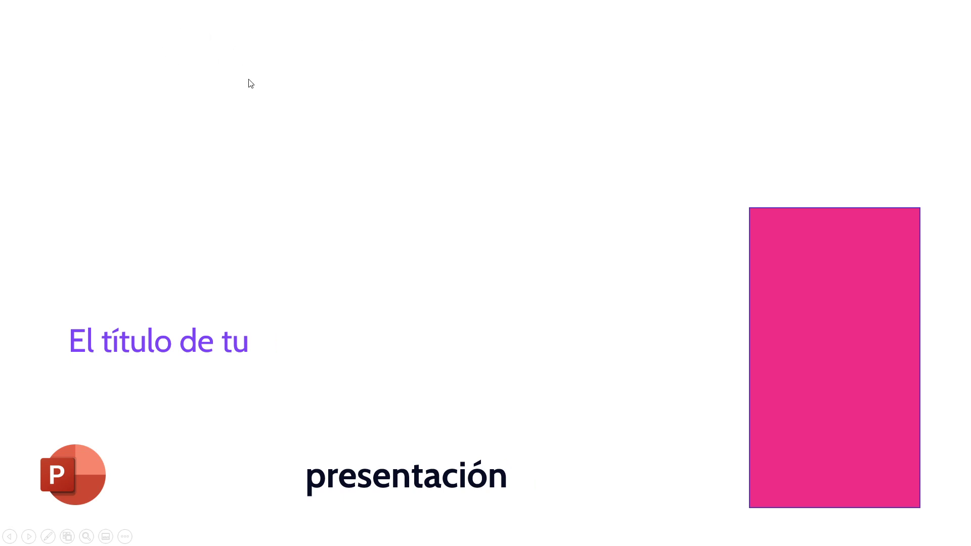
pyautogui.press('Escape')
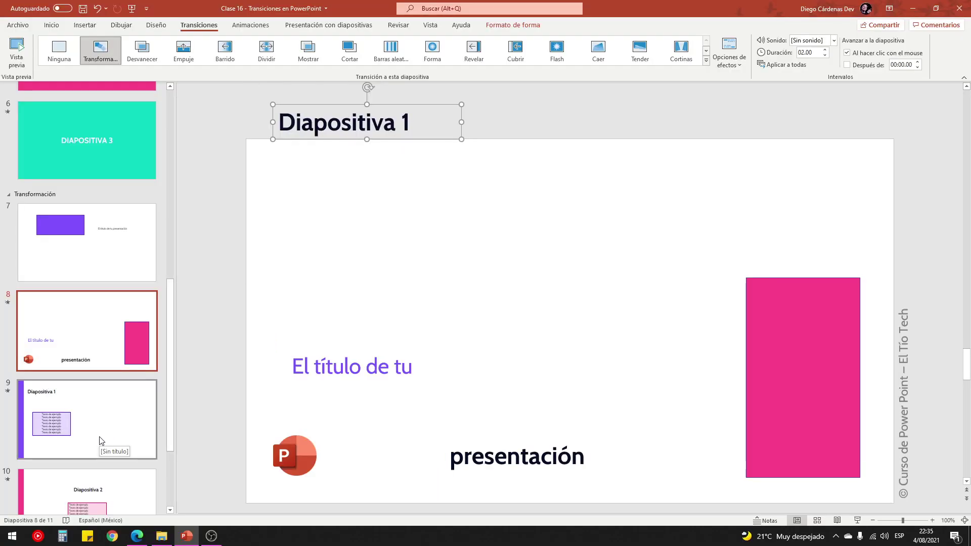
pyautogui.click(100, 440)
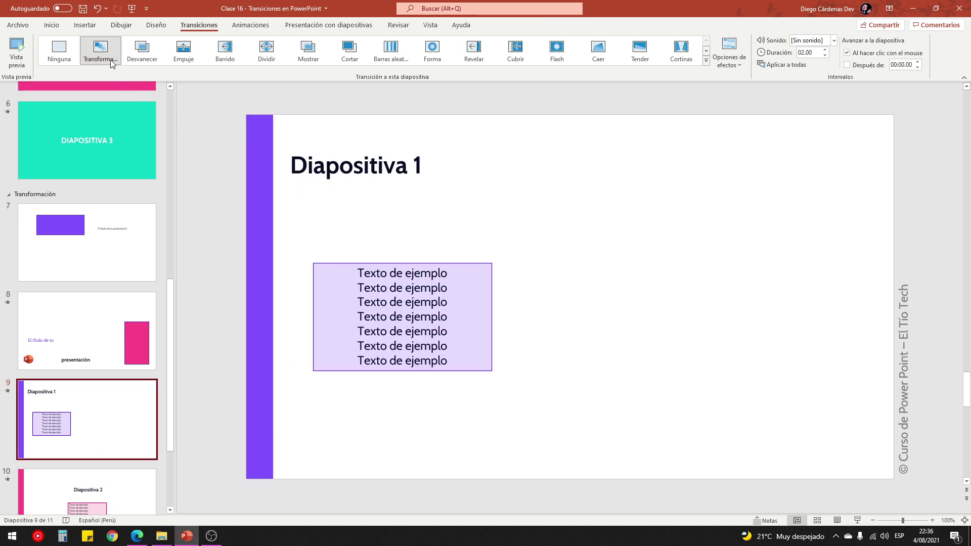
# Preview slide 8 morphing into slide 9 in the slide show
pyautogui.click(101, 357)
pyautogui.click(857, 520)
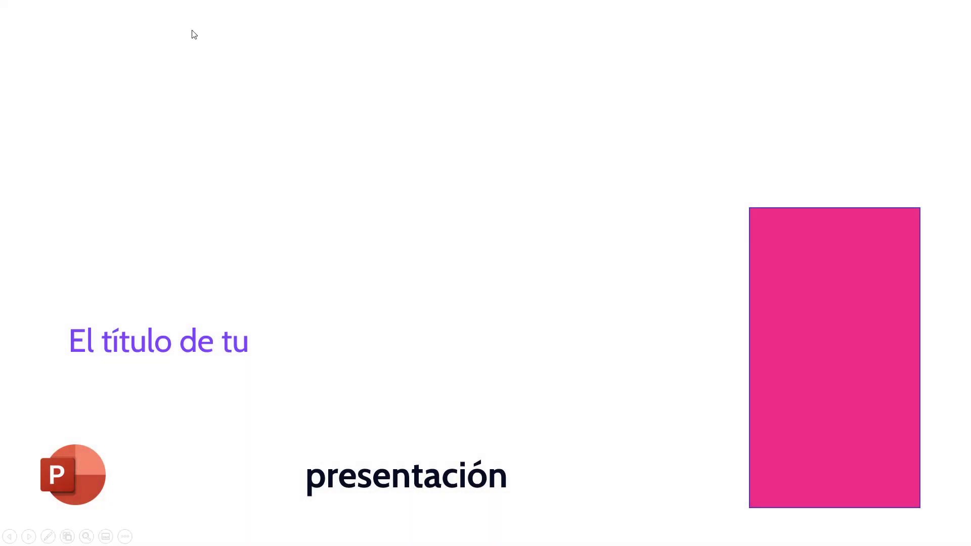
pyautogui.click(600, 341)
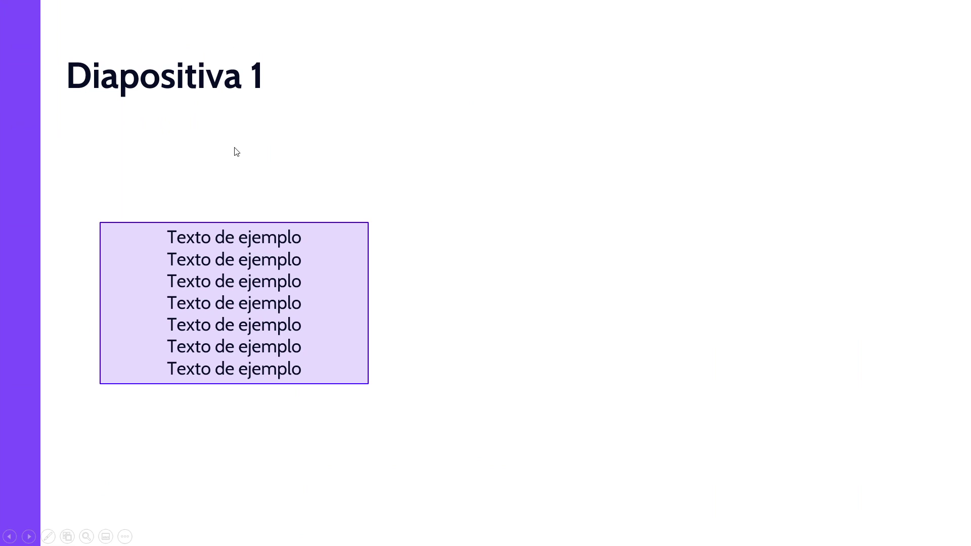
pyautogui.press('Escape')
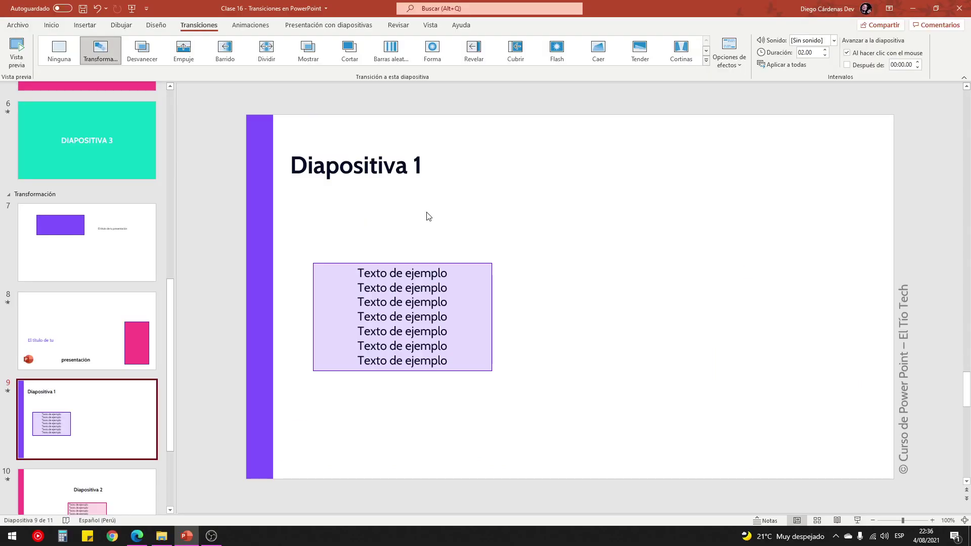
# Copy slide 10's 'Diapositiva 2' title onto slide 9, parked past its left edge
pyautogui.scroll(-3, 61, 381)
pyautogui.click(91, 386)
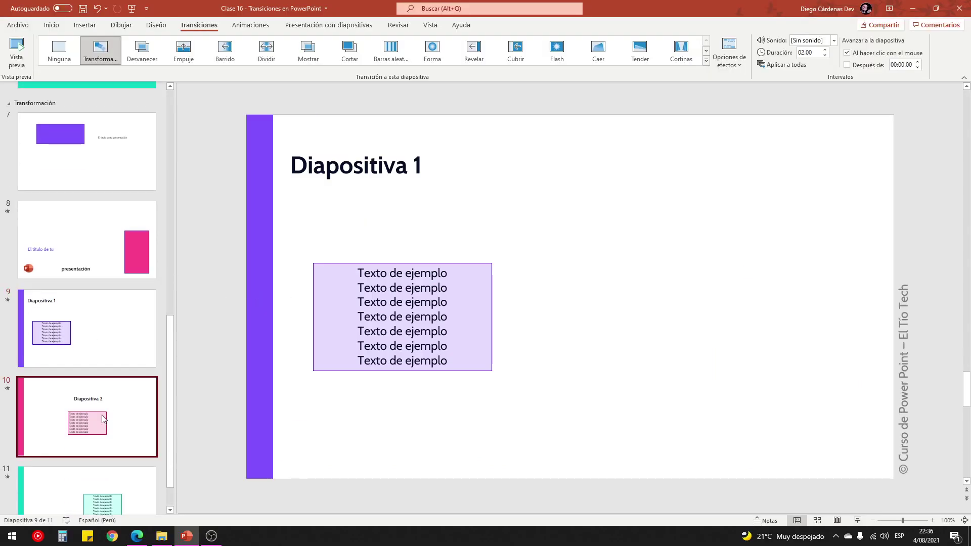
pyautogui.click(545, 192)
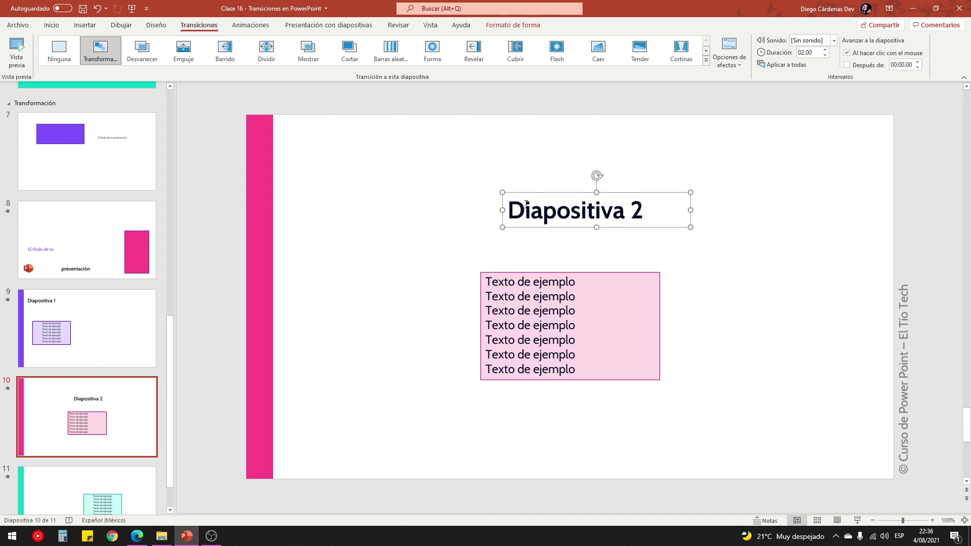
pyautogui.click(91, 337)
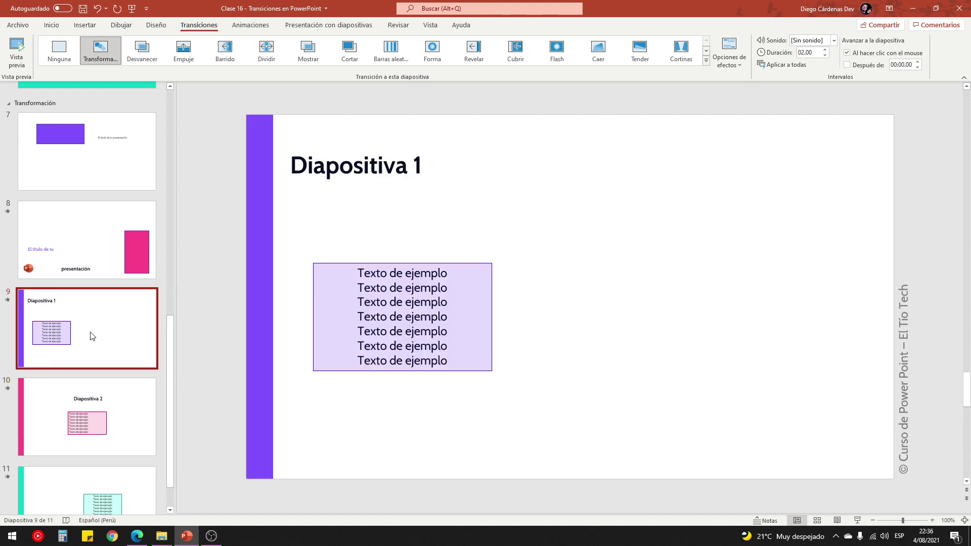
pyautogui.hotkey('ctrl', 'v')
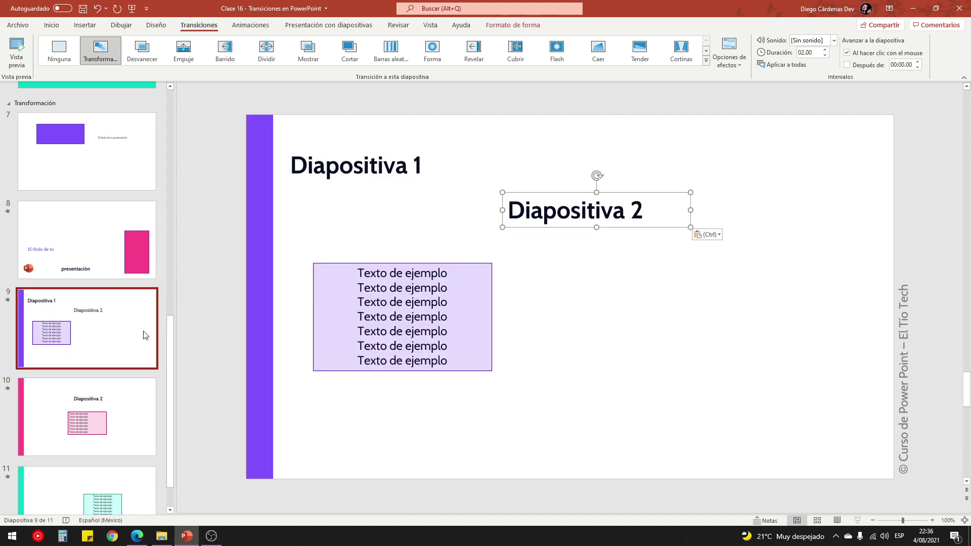
pyautogui.moveTo(569, 191); pyautogui.dragTo(220, 195)
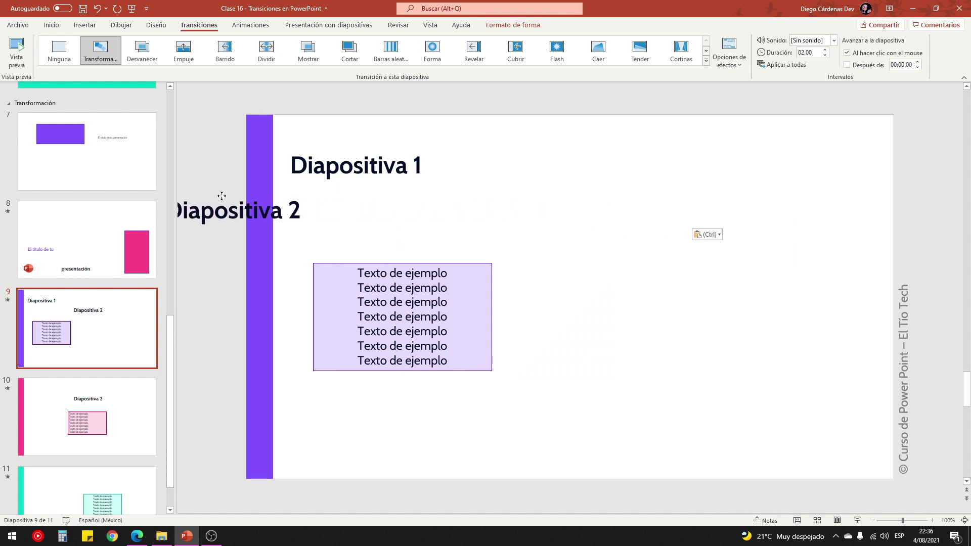
pyautogui.moveTo(363, 192); pyautogui.dragTo(269, 195)
pyautogui.click(375, 213)
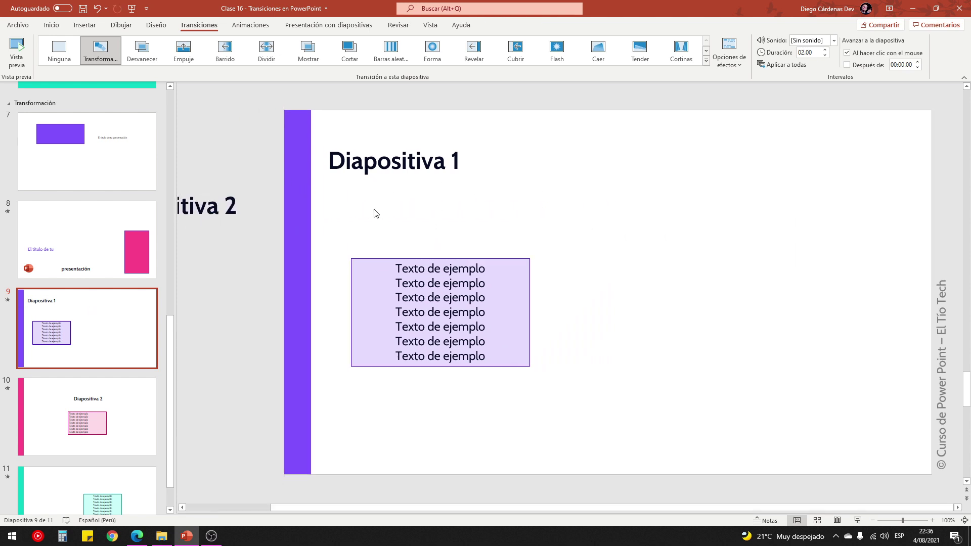
# Play the slide show from slide 9 to check the title morphing into slide 10
pyautogui.click(857, 521)
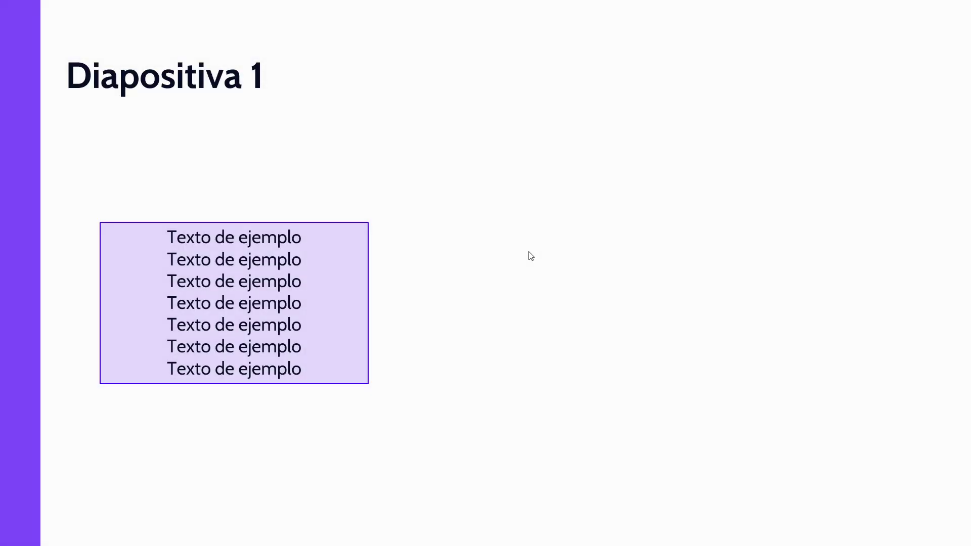
pyautogui.click(538, 252)
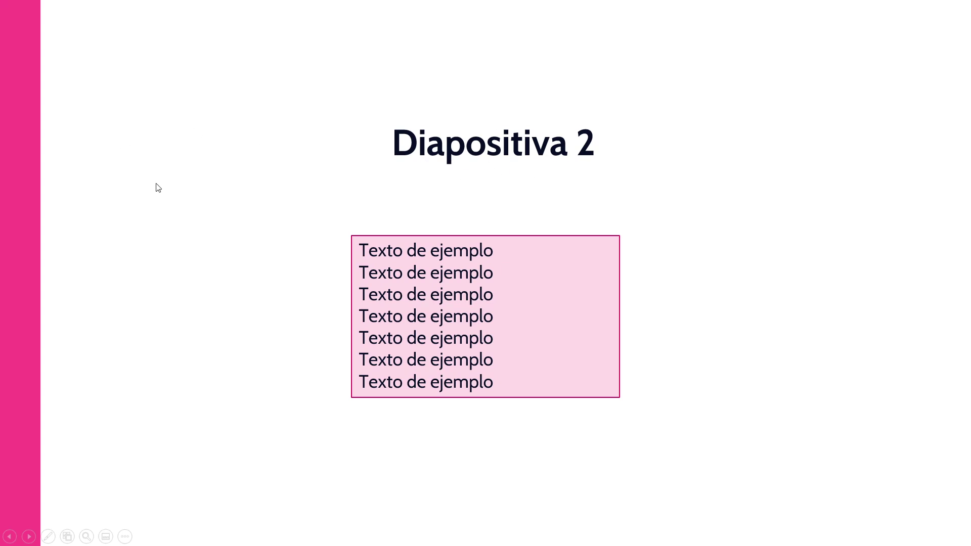
pyautogui.press('Escape')
# Copy slide 11's Diapositiva 3 title onto slide 10 and park it beyond the right edge
pyautogui.scroll(-2, 101, 304)
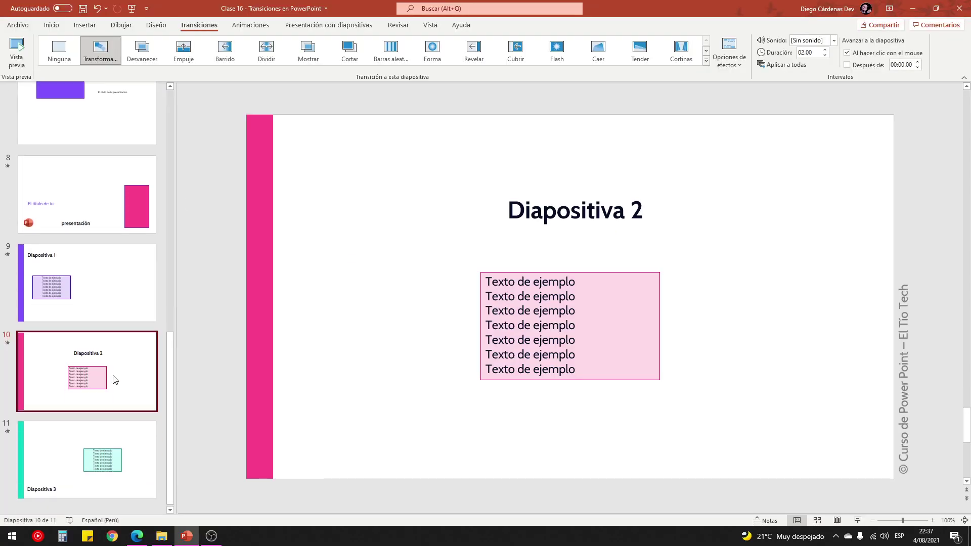
pyautogui.click(99, 439)
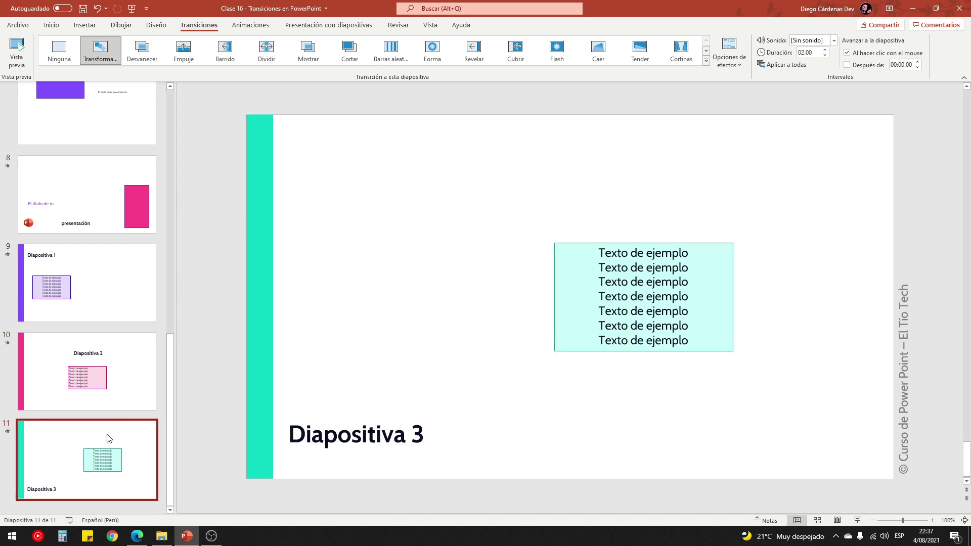
pyautogui.click(380, 419)
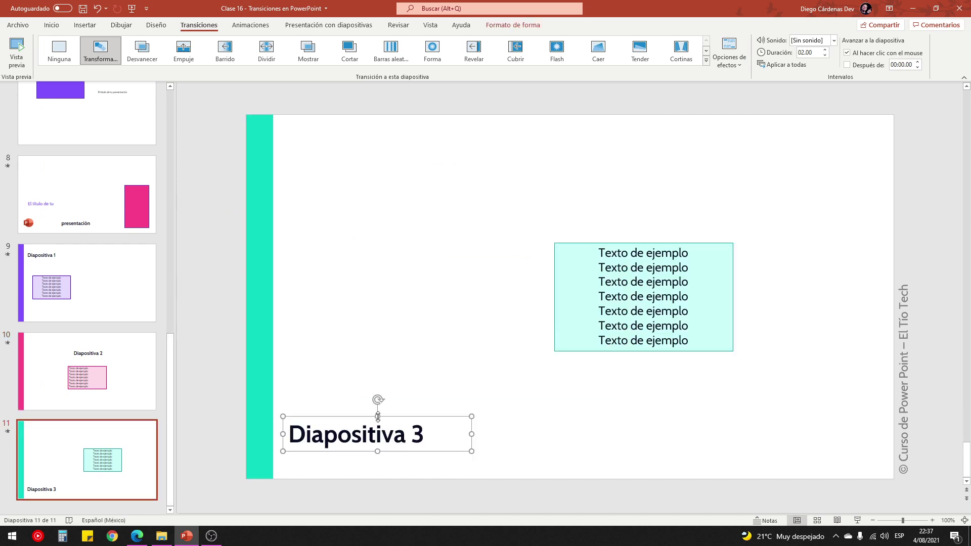
pyautogui.hotkey('ctrl', 'z')
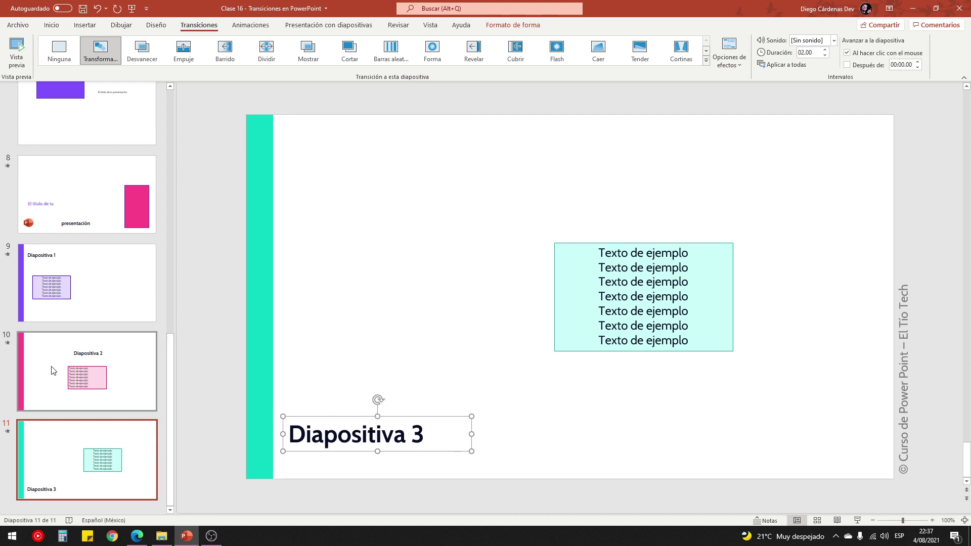
pyautogui.click(52, 368)
pyautogui.hotkey('ctrl', 'v')
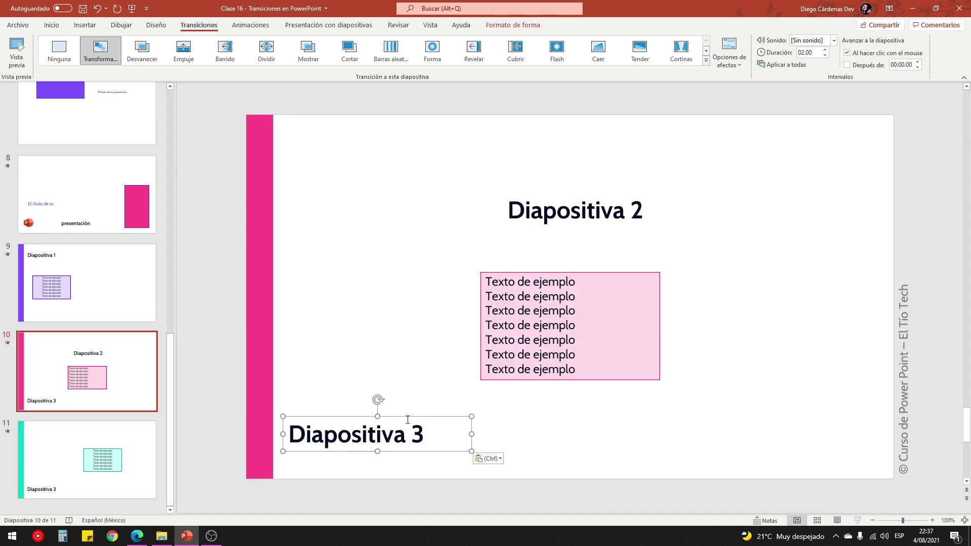
pyautogui.moveTo(407, 420); pyautogui.dragTo(836, 419)
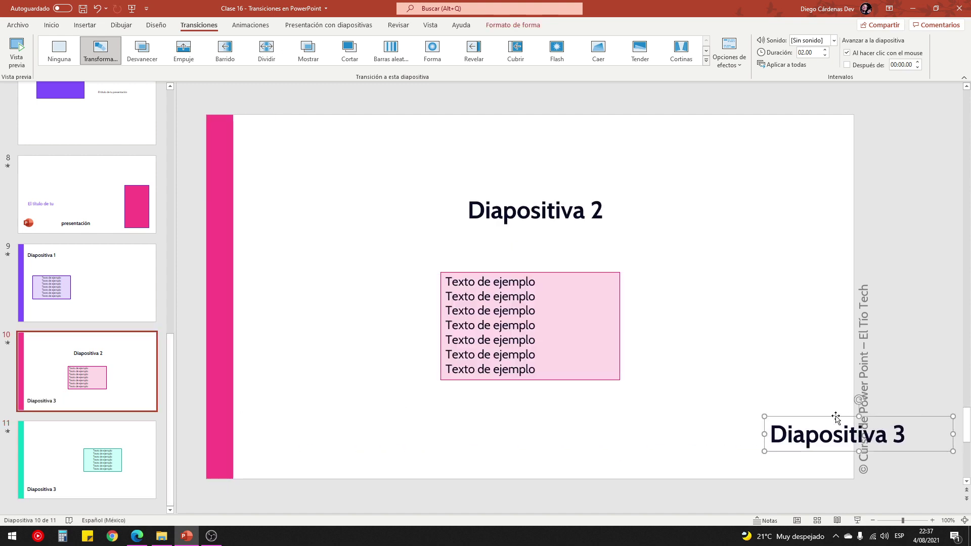
pyautogui.moveTo(836, 419); pyautogui.dragTo(942, 420)
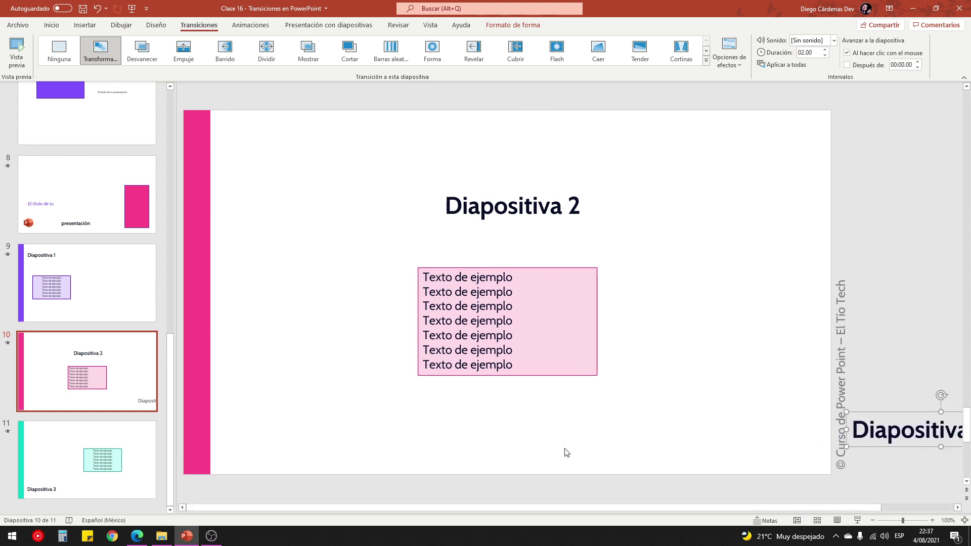
# Preview the morph from slide 10 into slide 11 in the slide show
pyautogui.click(858, 521)
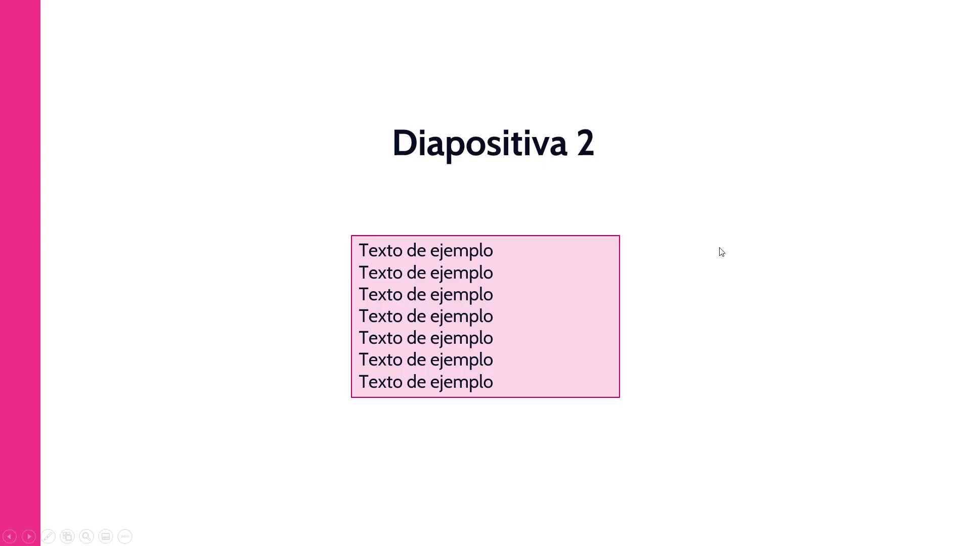
pyautogui.click(721, 252)
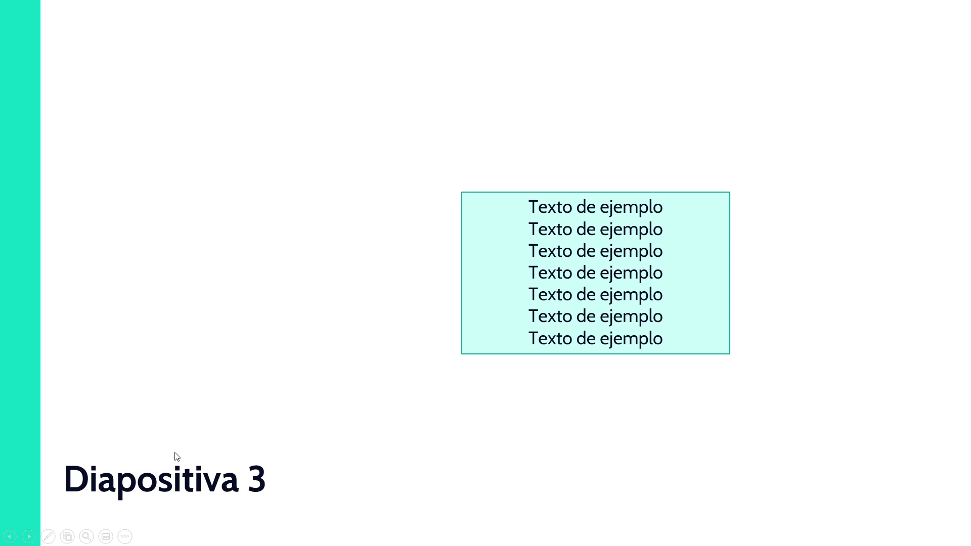
pyautogui.press('Escape')
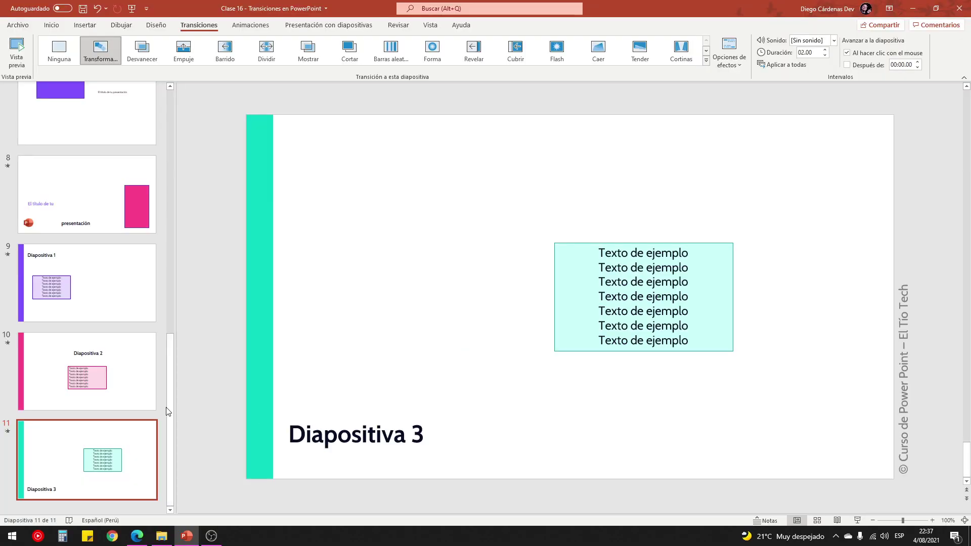
# Review slide 11's animations in the Panel de animación, then return to slide 9 on Transiciones
pyautogui.click(399, 420)
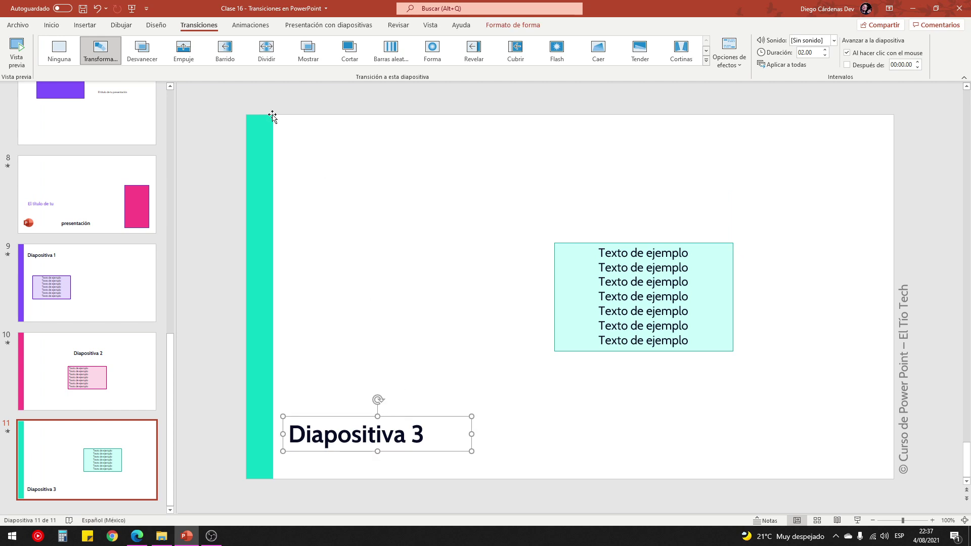
pyautogui.click(258, 28)
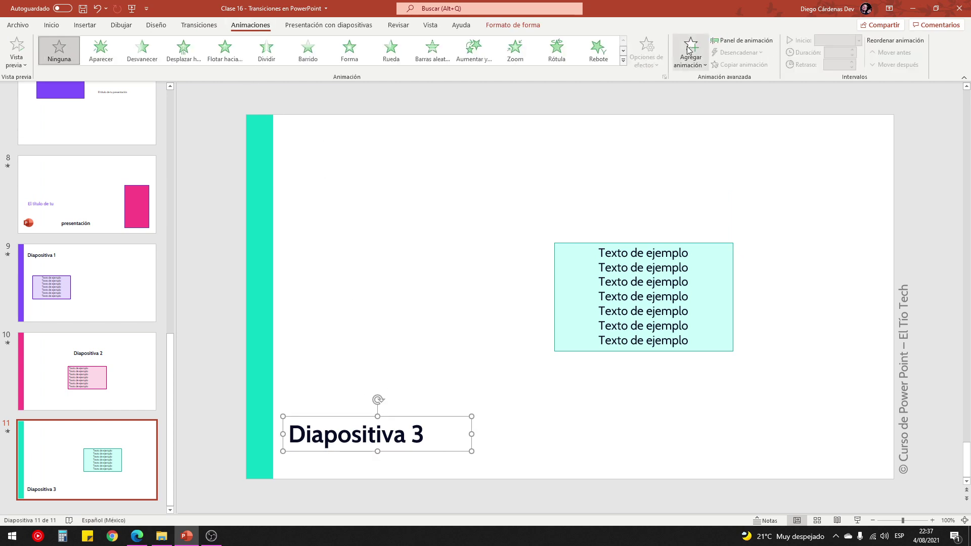
pyautogui.click(715, 45)
pyautogui.press('pageup')
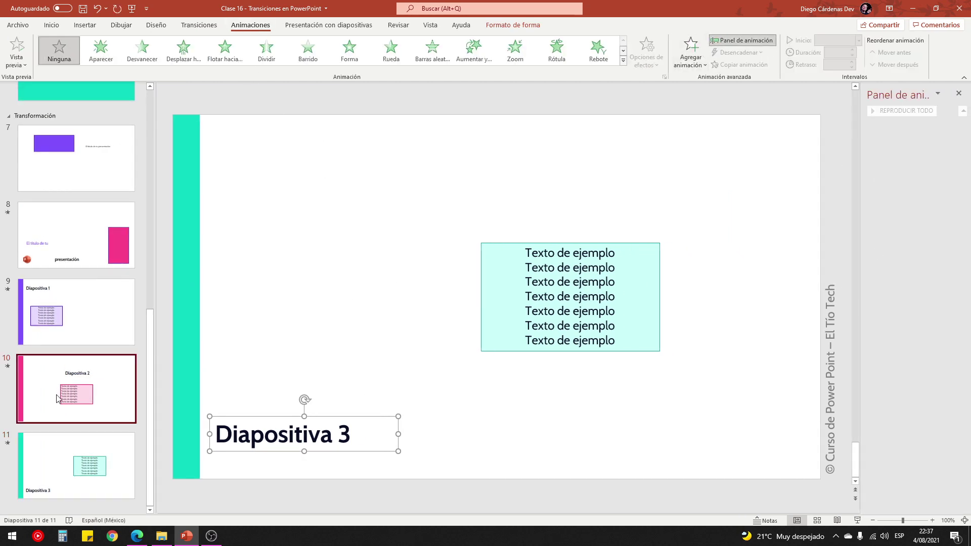
pyautogui.press('pageup')
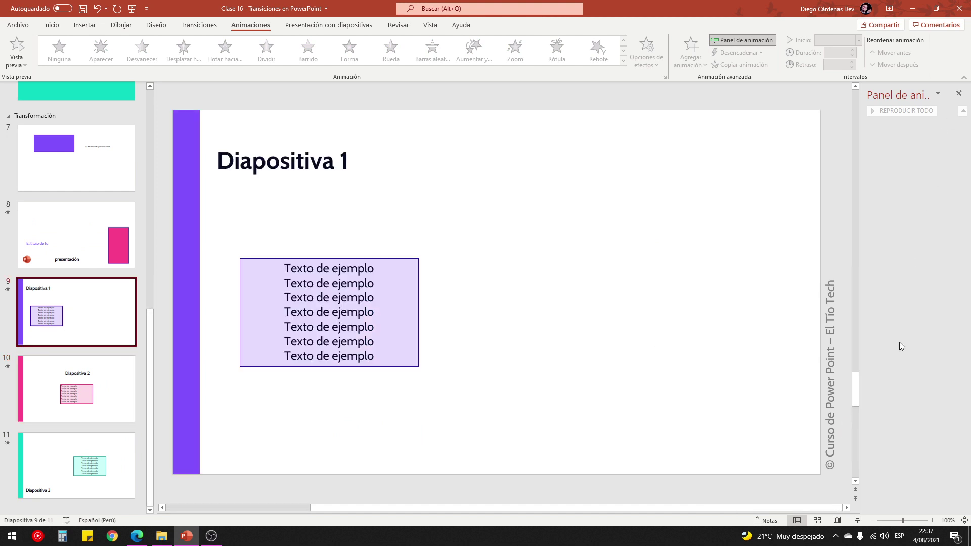
pyautogui.click(958, 93)
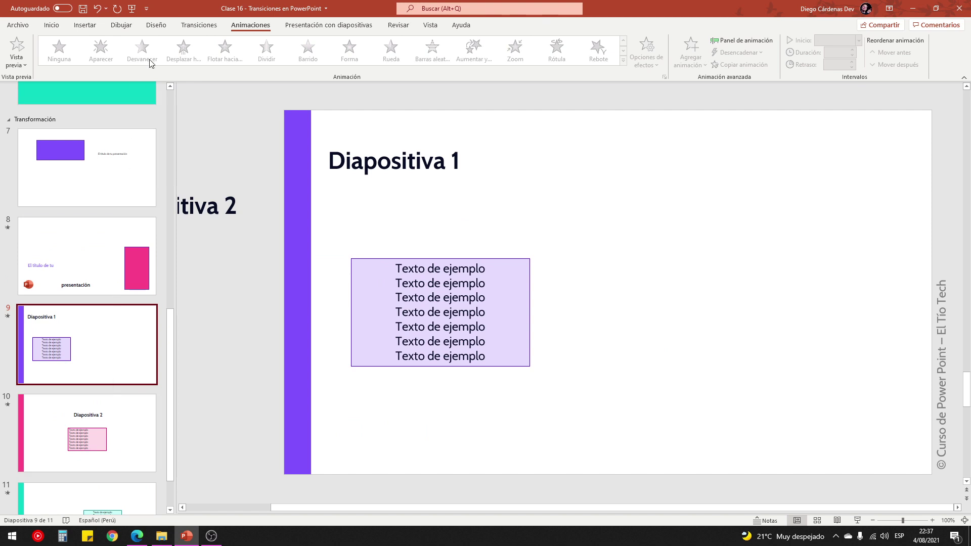
pyautogui.click(198, 25)
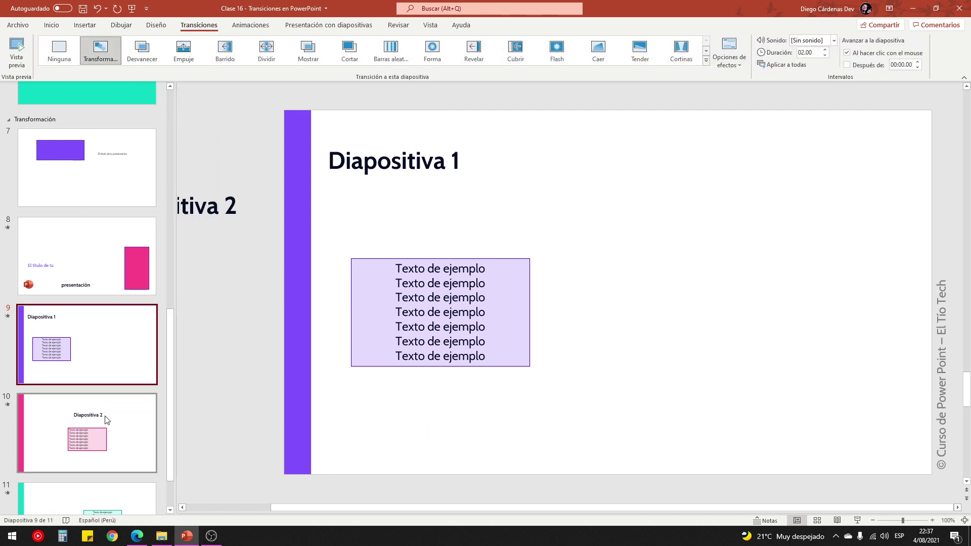
pyautogui.scroll(-2, 90, 364)
# Move the second Texto de ejemplo line out of the purple box into its own lower-right text box
pyautogui.click(493, 260)
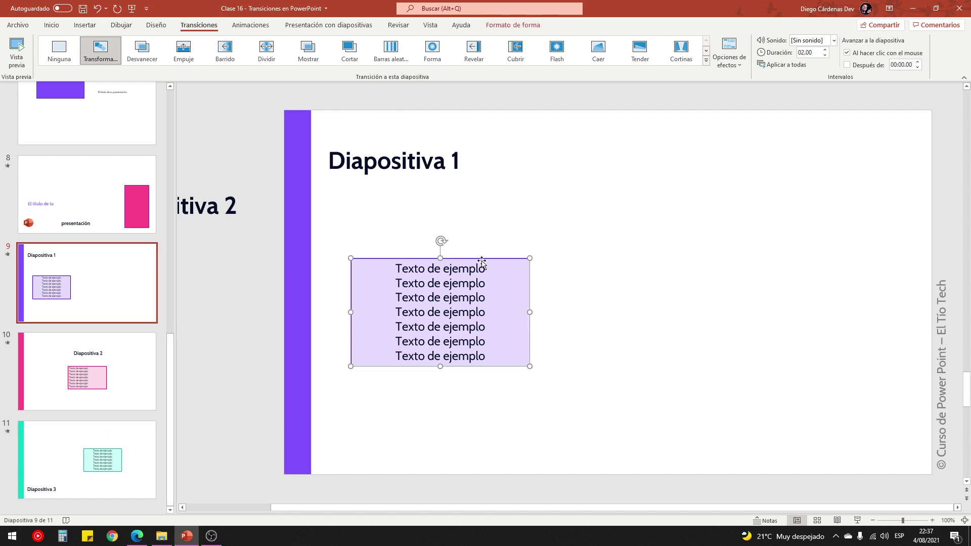
pyautogui.click(732, 64)
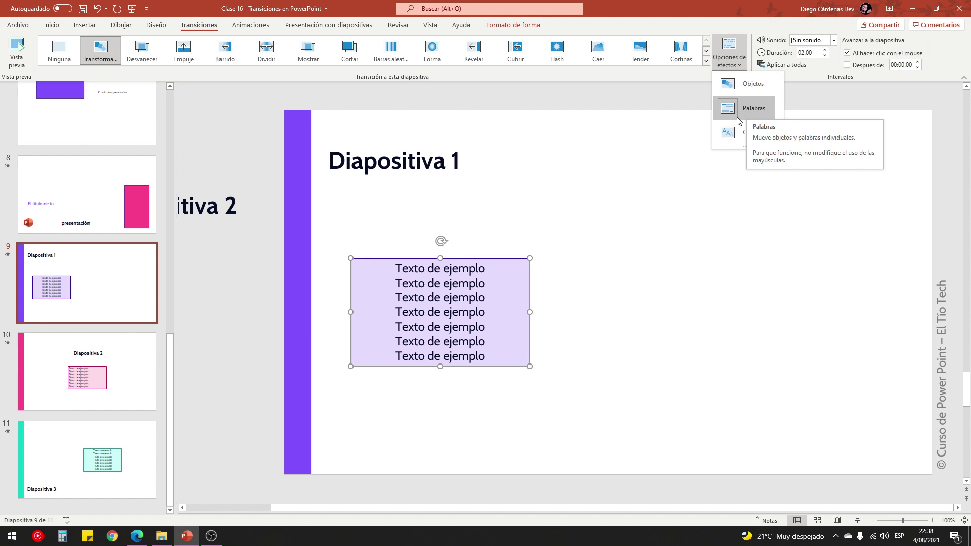
pyautogui.click(440, 286)
pyautogui.moveTo(395, 283); pyautogui.dragTo(487, 283)
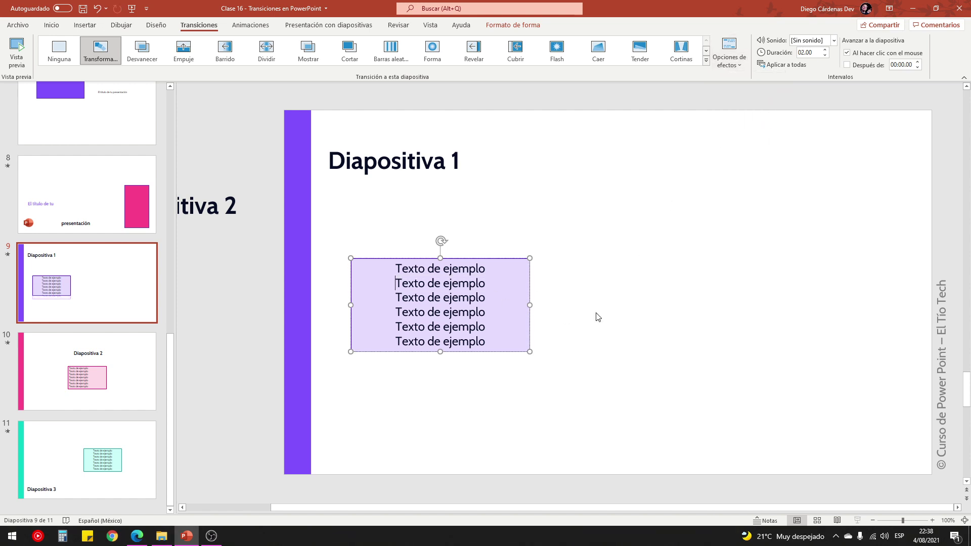
pyautogui.moveTo(530, 312)
pyautogui.mouseDown()
pyautogui.moveTo(596, 316)
pyautogui.moveTo(743, 372)
pyautogui.mouseUp()
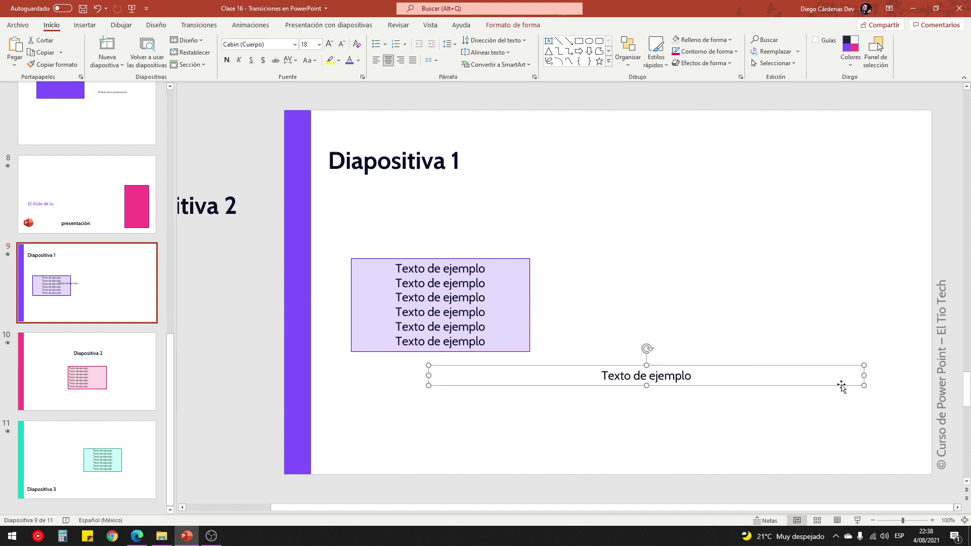
pyautogui.moveTo(866, 375); pyautogui.dragTo(641, 375)
pyautogui.moveTo(585, 363); pyautogui.dragTo(738, 382)
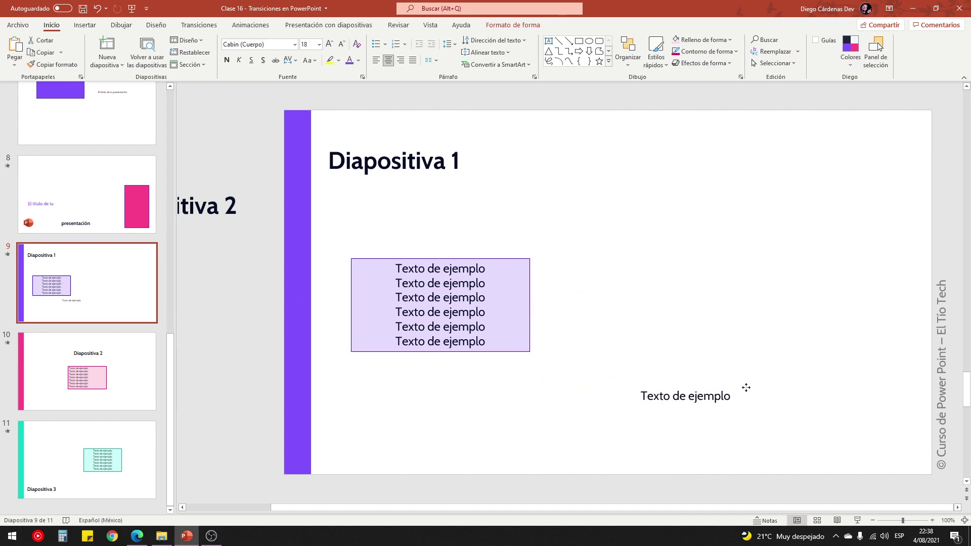
# Check slide 10's Morph effect options and preview the morph from slide 9 into slide 10
pyautogui.click(130, 371)
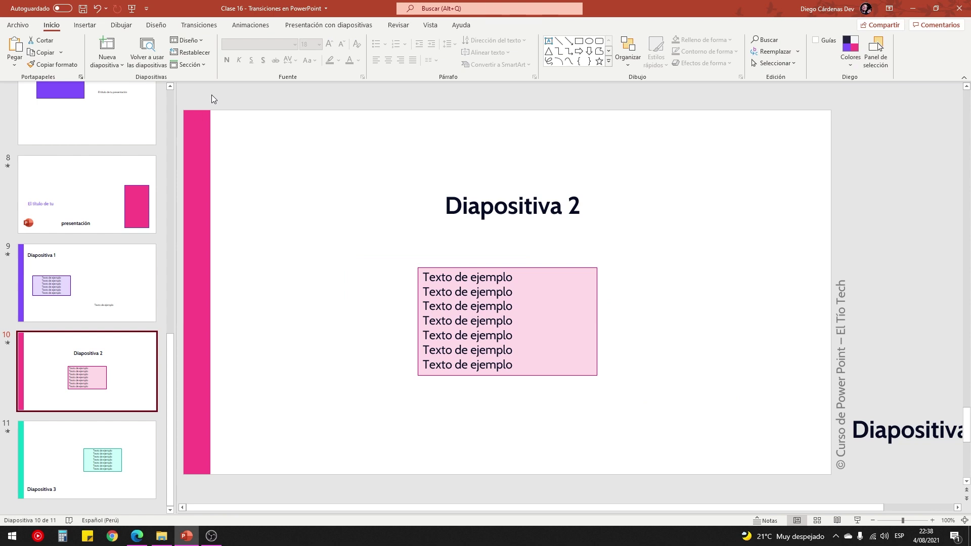
pyautogui.click(200, 24)
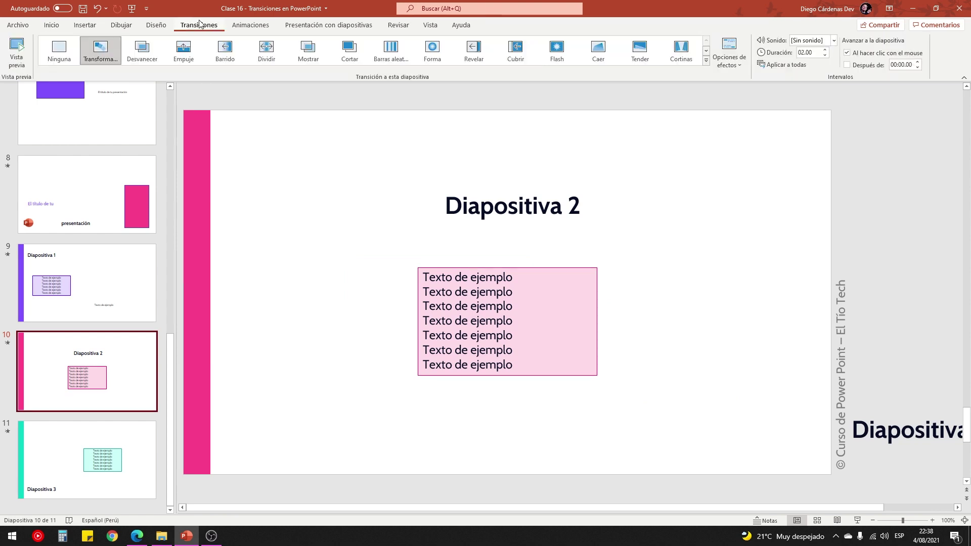
pyautogui.click(729, 55)
pyautogui.click(703, 320)
pyautogui.press('pageup')
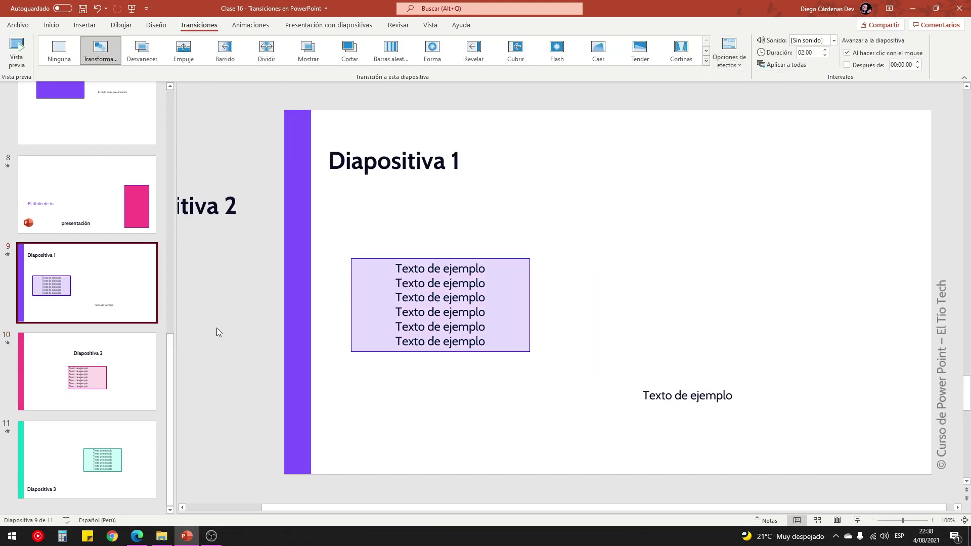
pyautogui.click(857, 521)
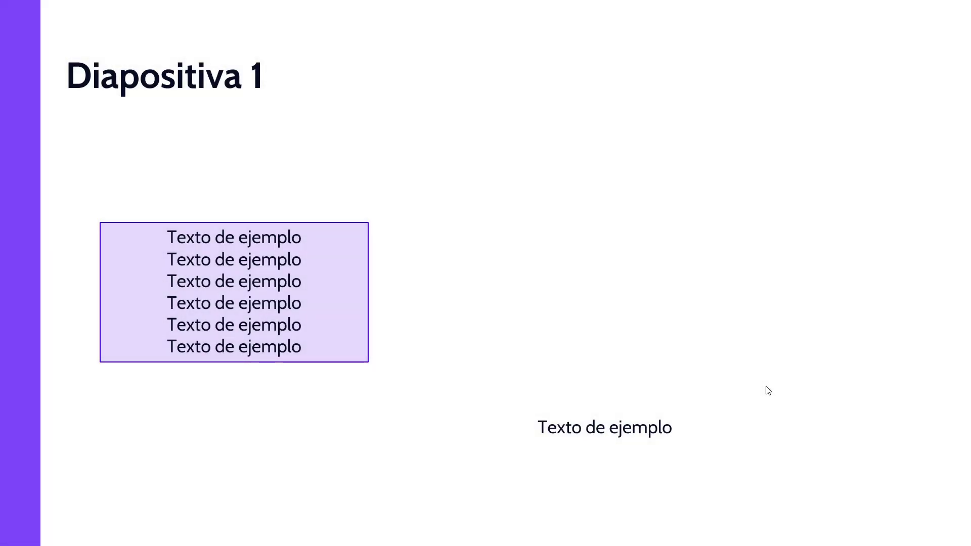
pyautogui.click(768, 391)
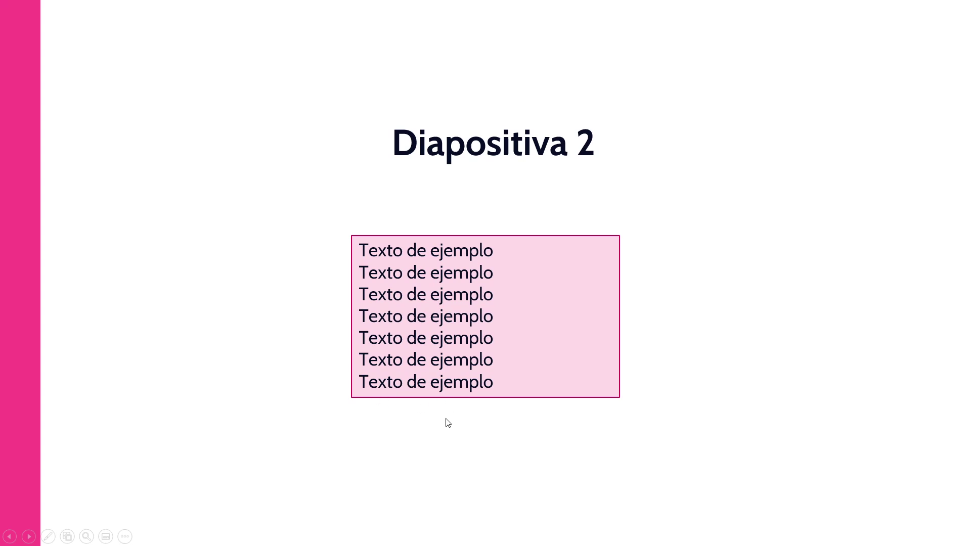
pyautogui.press('Escape')
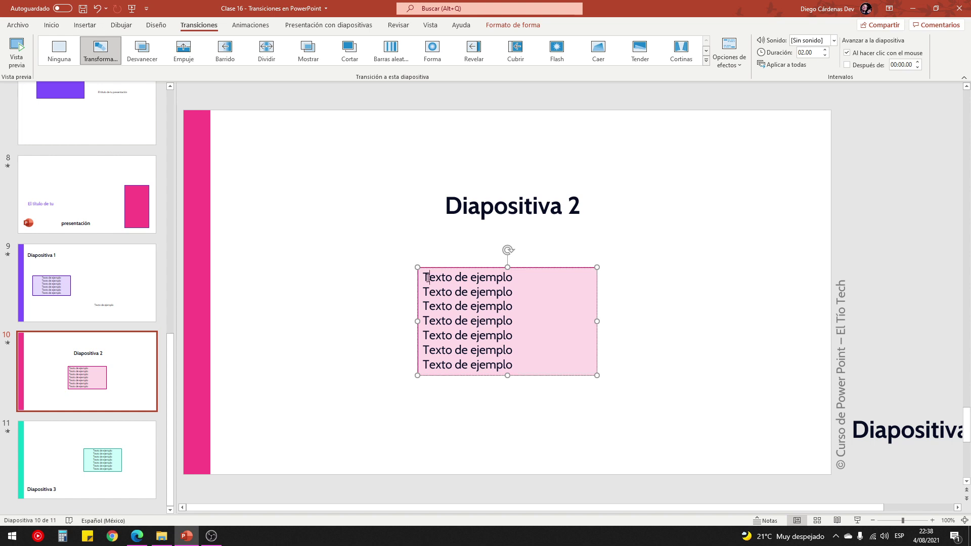
# Change slide 10's Morph effect option so the text morphs letter by letter
pyautogui.moveTo(423, 276); pyautogui.dragTo(514, 368)
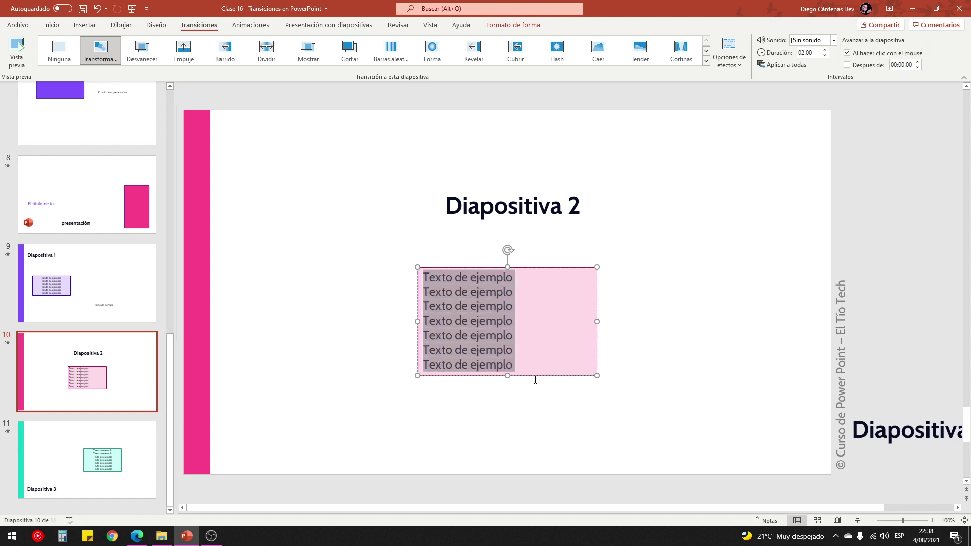
pyautogui.click(52, 310)
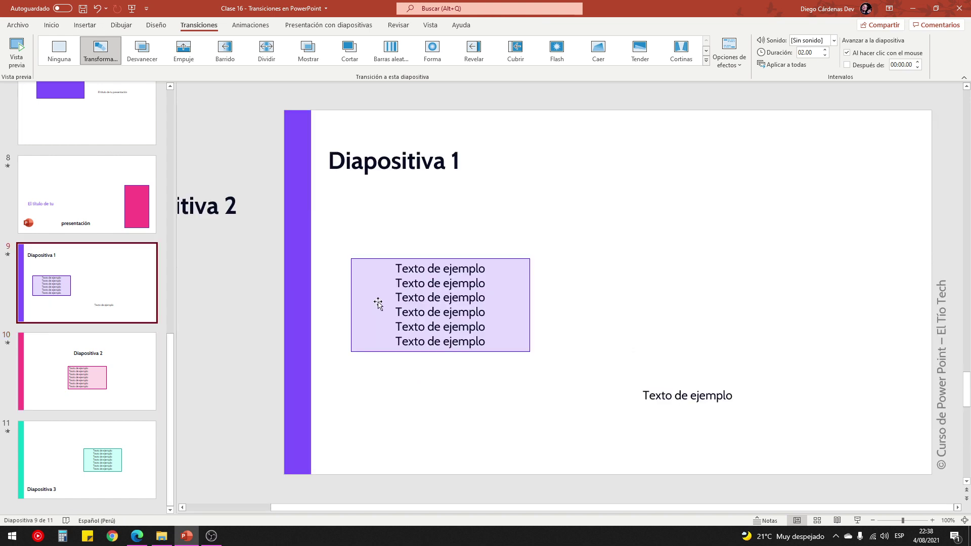
pyautogui.moveTo(399, 270); pyautogui.dragTo(537, 358)
pyautogui.click(681, 395)
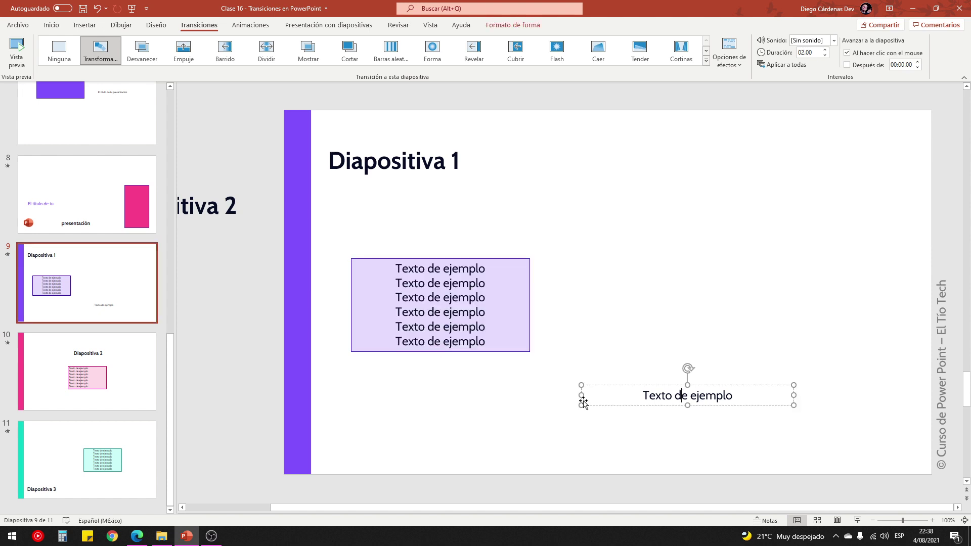
pyautogui.click(113, 390)
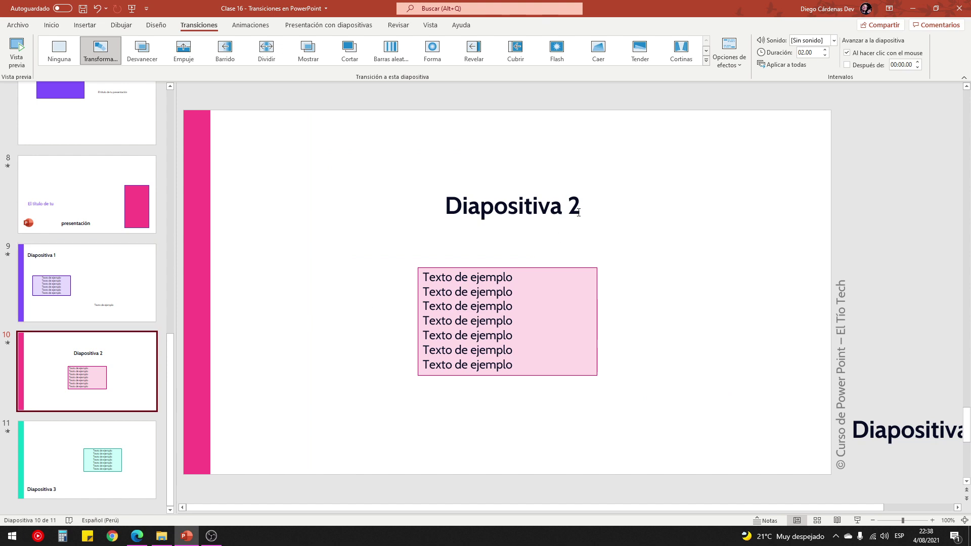
pyautogui.click(729, 53)
pyautogui.click(741, 133)
# Replay the slide show from slide 9 to watch the character morph into Diapositiva 2
pyautogui.click(136, 294)
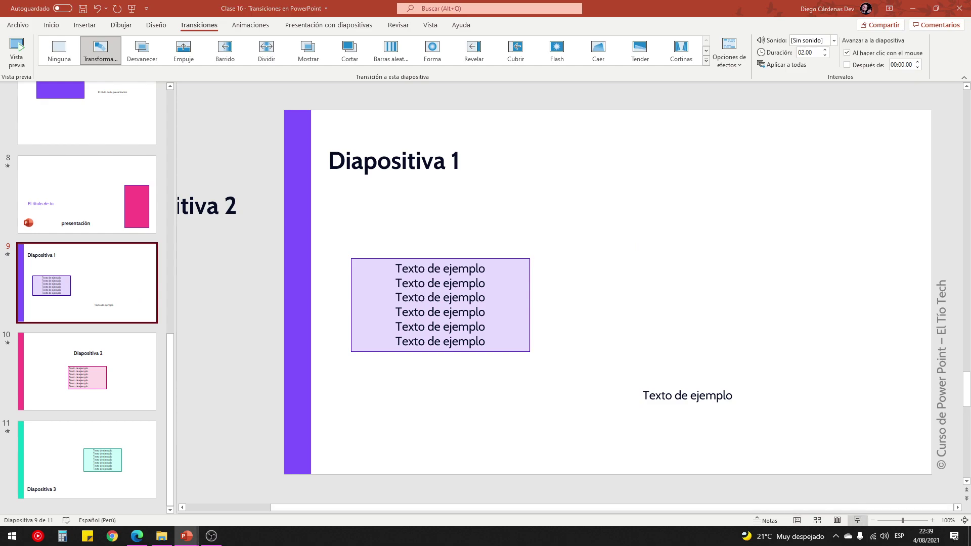
pyautogui.hotkey('shift', 'F5')
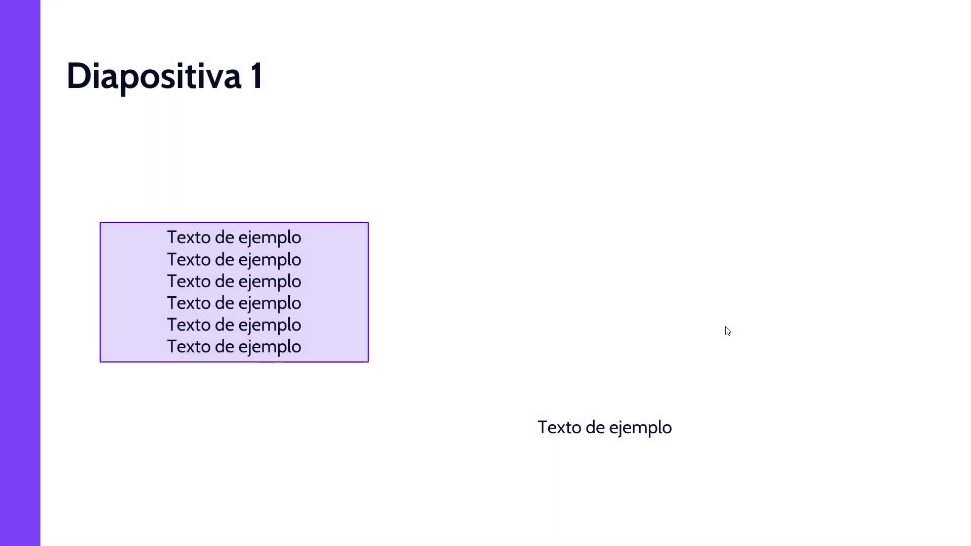
pyautogui.click(727, 331)
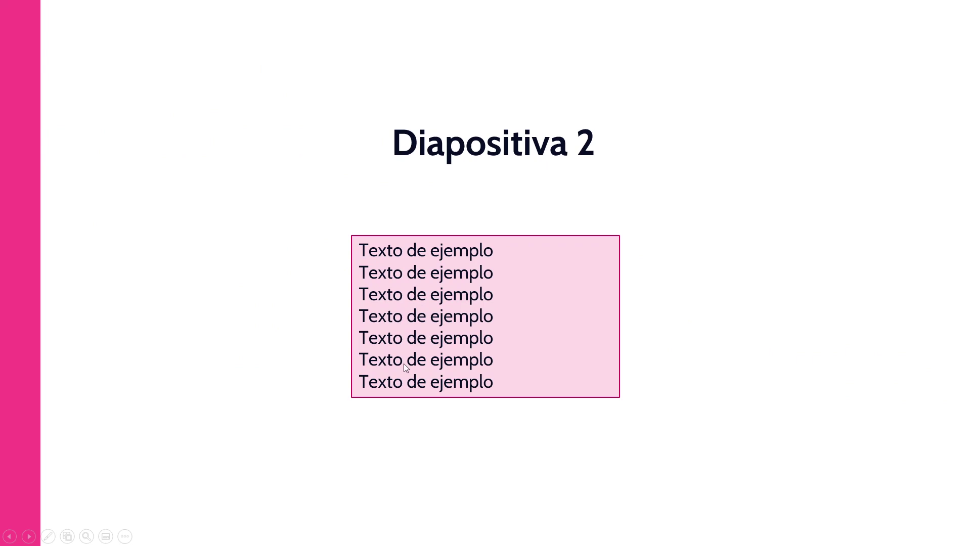
pyautogui.press('Escape')
pyautogui.press('pageup')
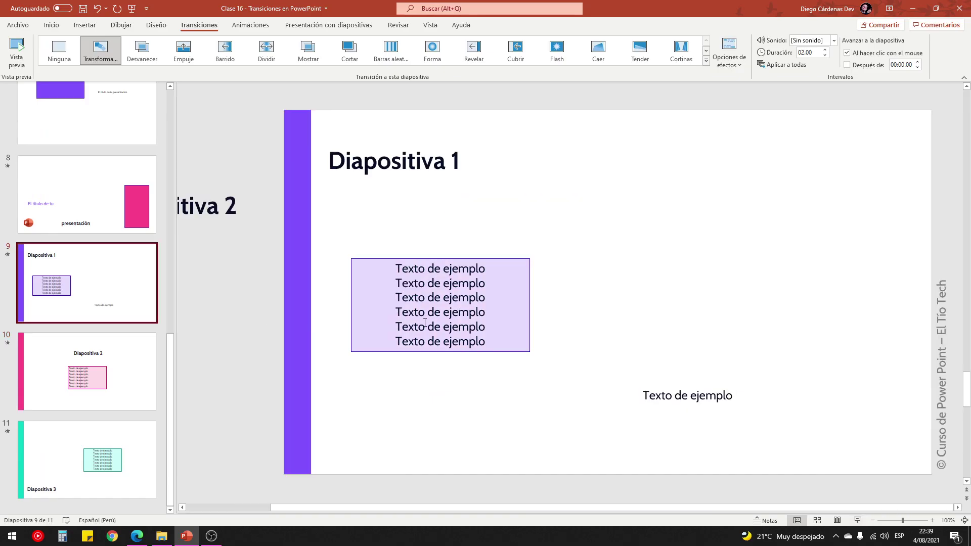
# Cut the third Texto de ejemplo line into its own text box at the slide's upper right
pyautogui.tripleClick(402, 297)
pyautogui.hotkey('ctrl', 'x')
pyautogui.click(650, 223)
pyautogui.hotkey('ctrl', 'v')
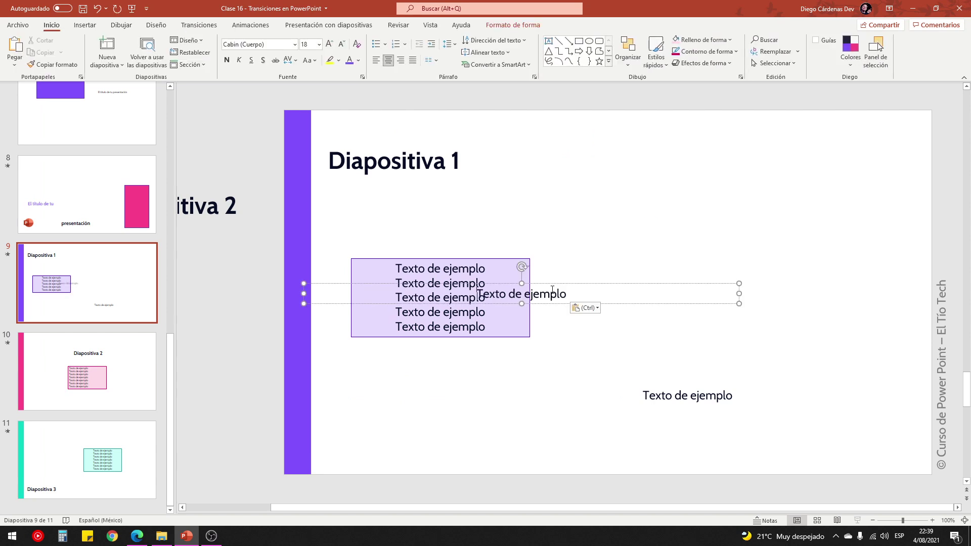
pyautogui.moveTo(618, 262); pyautogui.dragTo(761, 159)
# Cut the second line into a separate text box near the right edge, then present slide 9
pyautogui.click(382, 284)
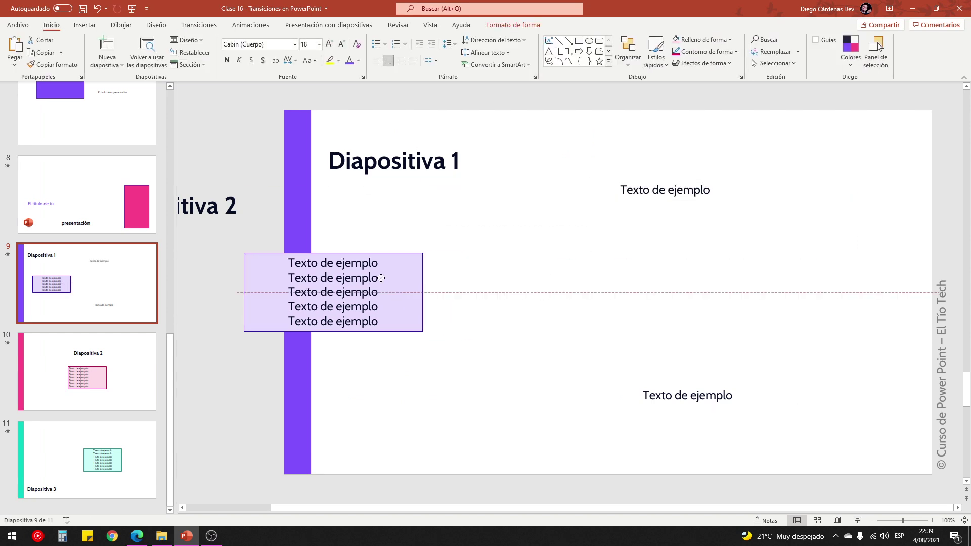
pyautogui.moveTo(382, 284); pyautogui.dragTo(488, 283)
pyautogui.hotkey('ctrl', 'x')
pyautogui.click(469, 393)
pyautogui.hotkey('ctrl', 'v')
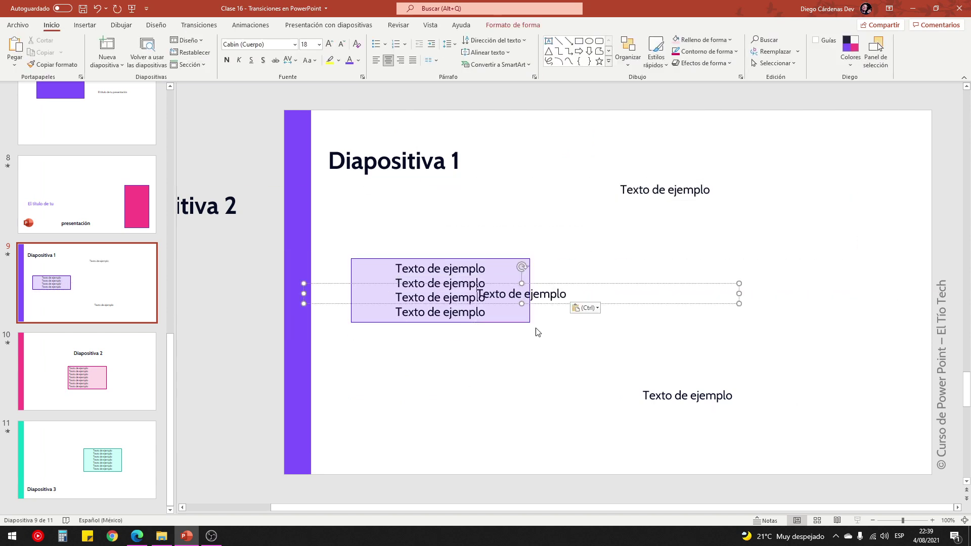
pyautogui.moveTo(566, 289)
pyautogui.mouseDown()
pyautogui.moveTo(516, 371)
pyautogui.moveTo(756, 294)
pyautogui.mouseUp()
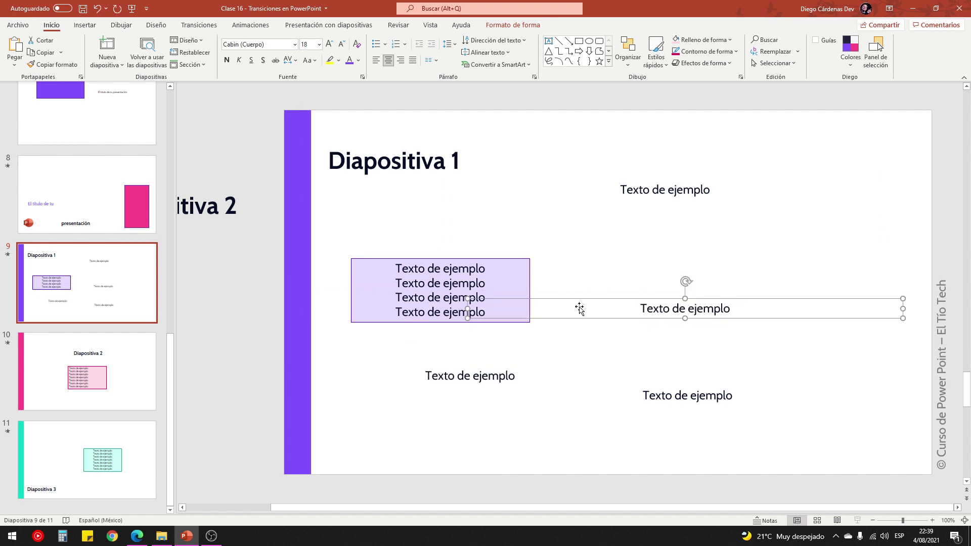
pyautogui.moveTo(468, 310); pyautogui.dragTo(622, 311)
pyautogui.click(676, 368)
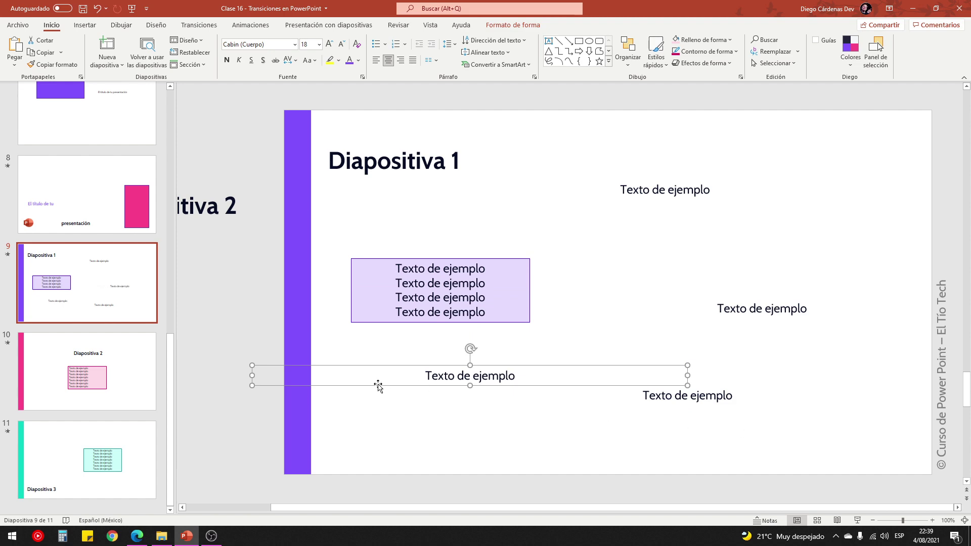
pyautogui.click(857, 520)
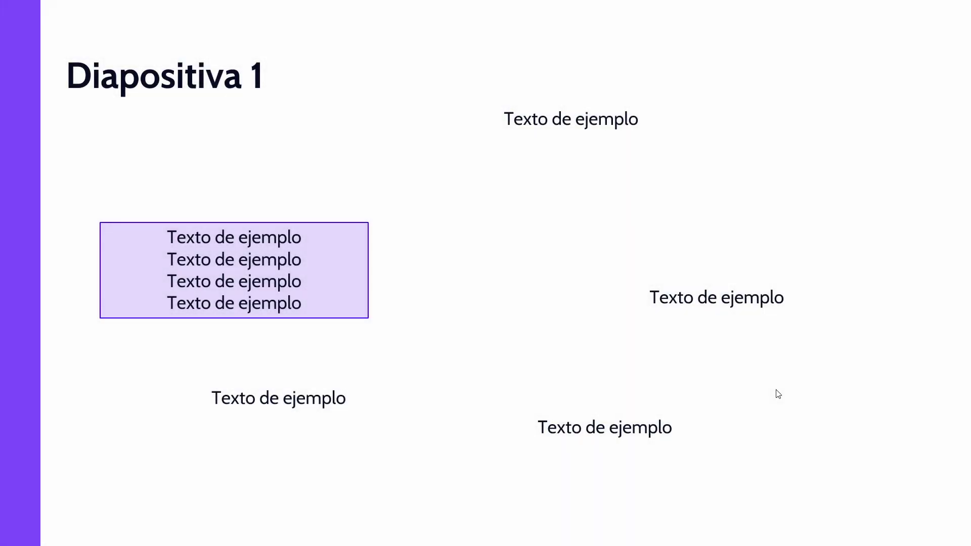
# Watch and replay the scattered lines morphing into slide 10's pink box, then exit the show
pyautogui.click(775, 392)
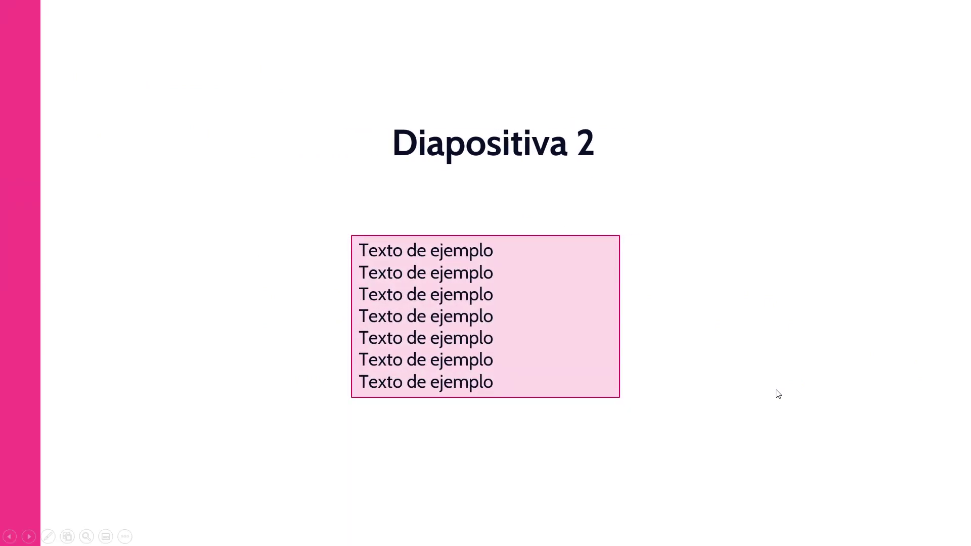
pyautogui.press('Left')
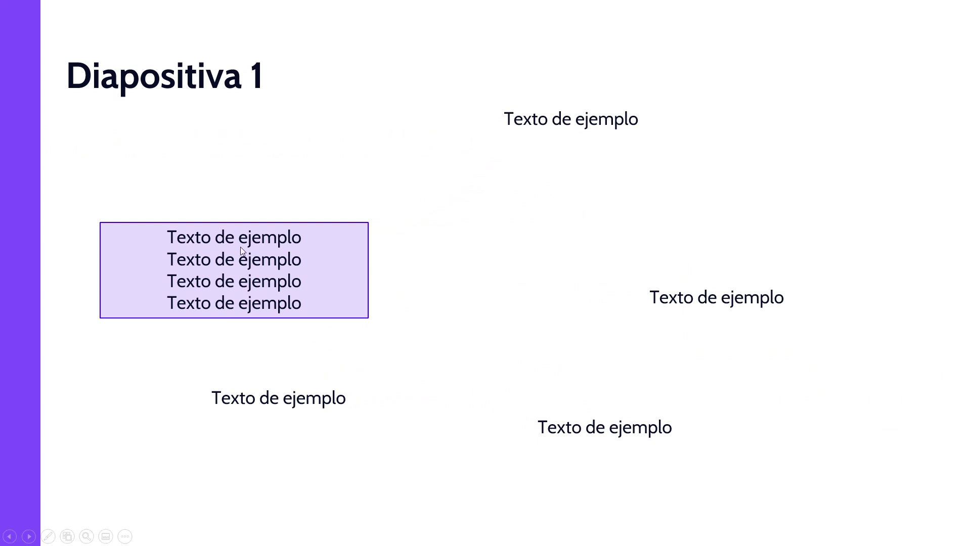
pyautogui.press('Right')
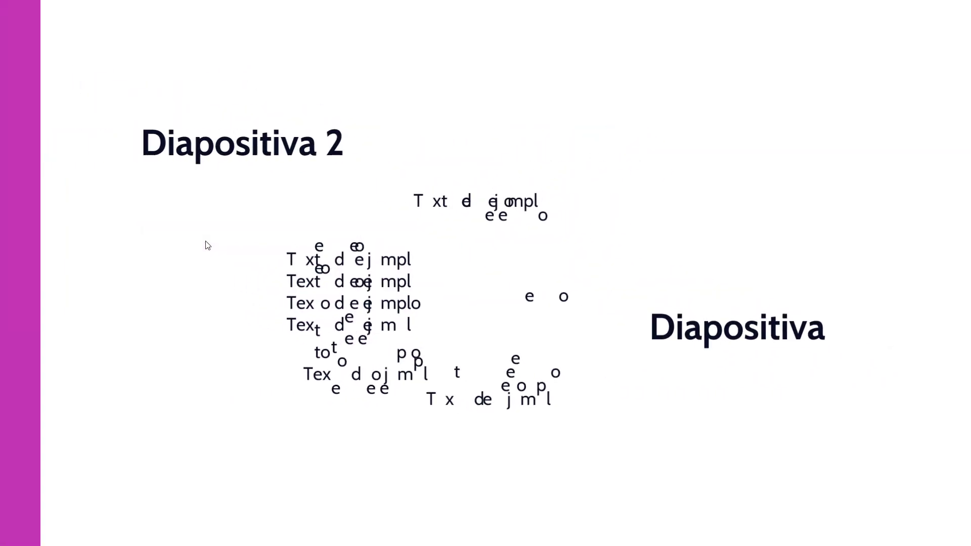
pyautogui.press('Escape')
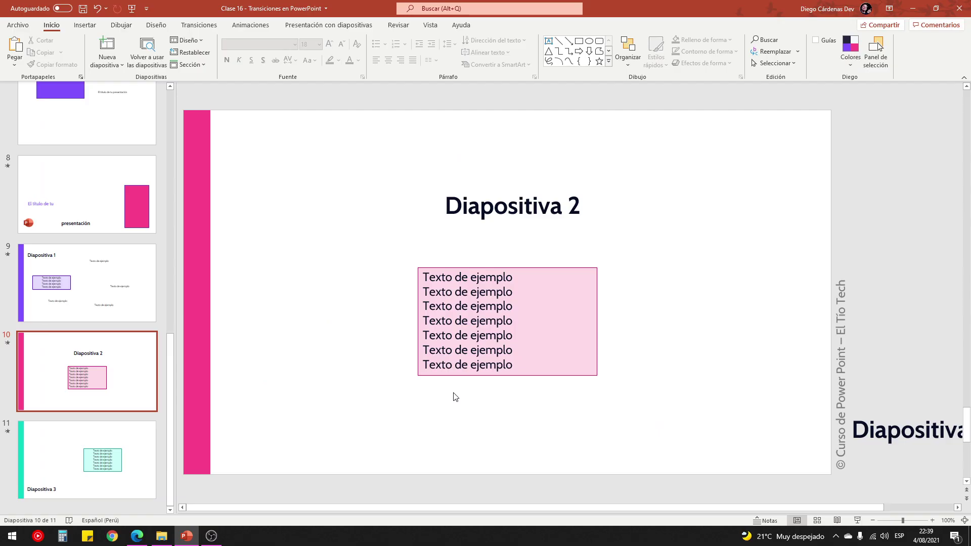
# Choose a different Morph effect option for how slide 10 moves its text
pyautogui.click(213, 27)
pyautogui.click(731, 60)
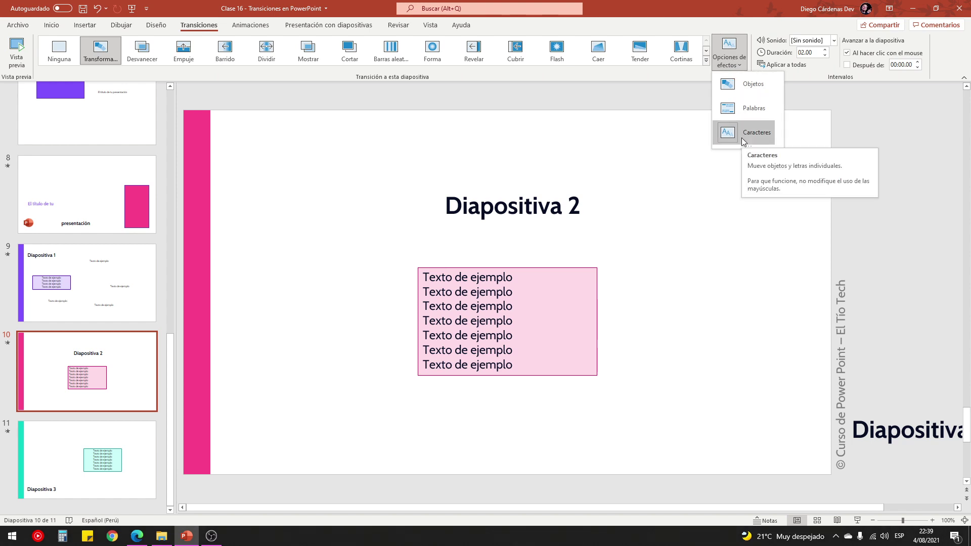
pyautogui.click(744, 108)
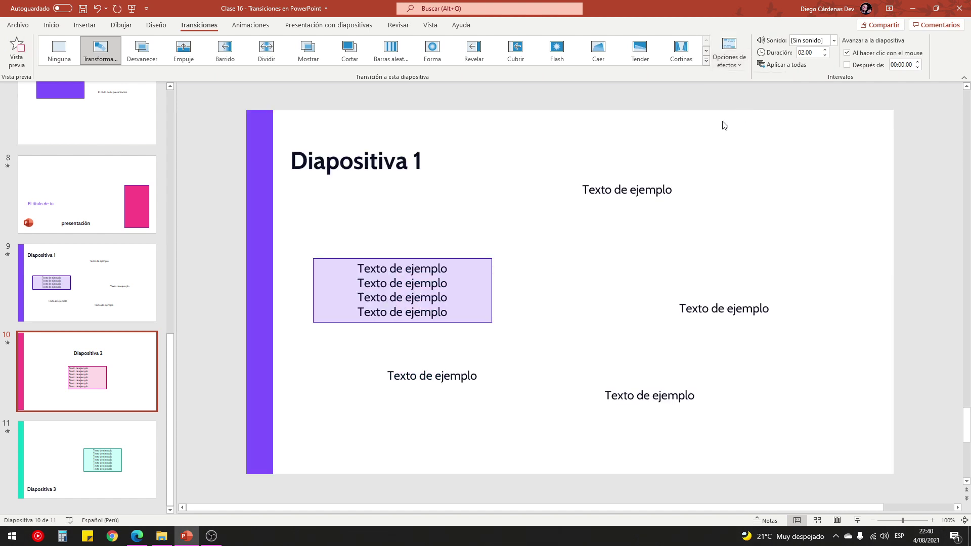
# Run the slide show from slide 7 to watch it morph into slide 8
pyautogui.click(95, 213)
pyautogui.scroll(2, 99, 223)
pyautogui.click(99, 226)
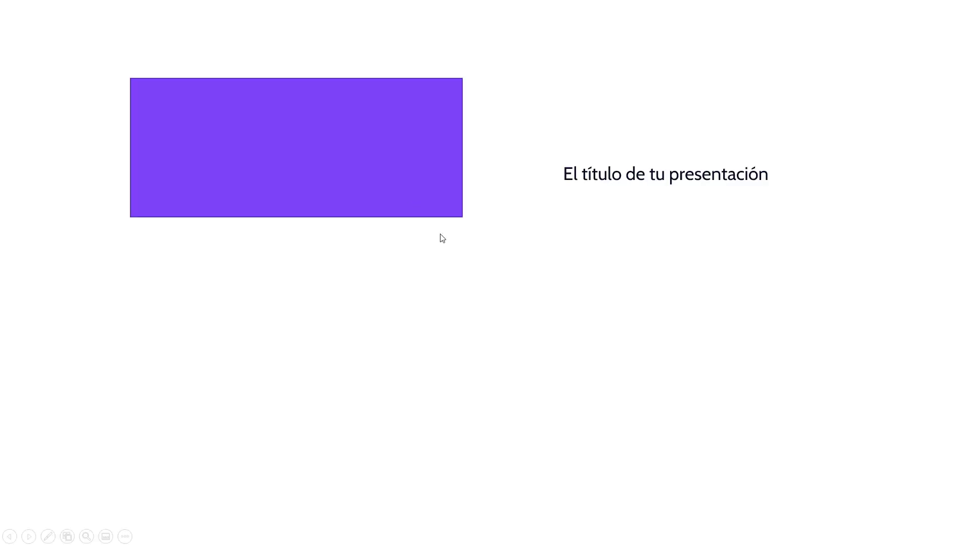
pyautogui.click(669, 366)
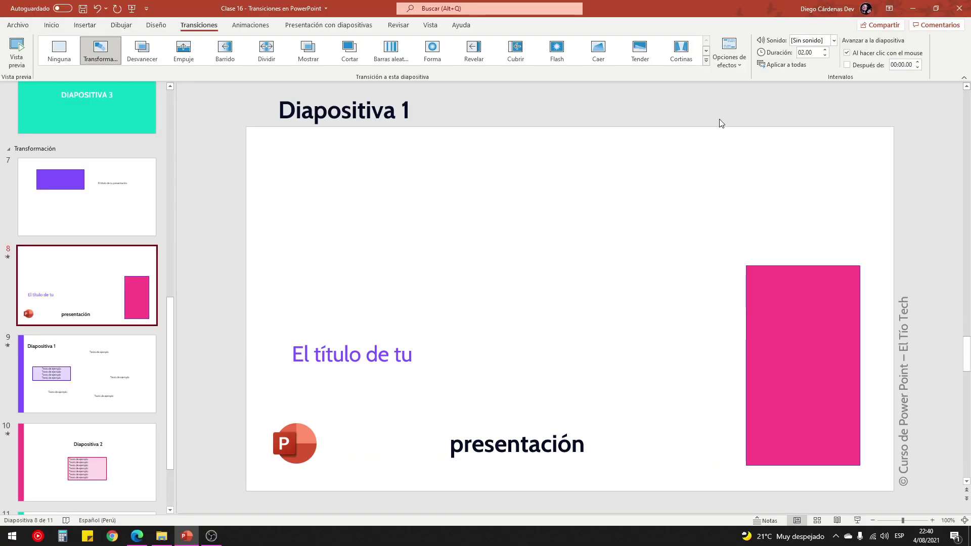
# Try a Morph effect option on slide 8 and preview the morph from slide 7
pyautogui.click(728, 53)
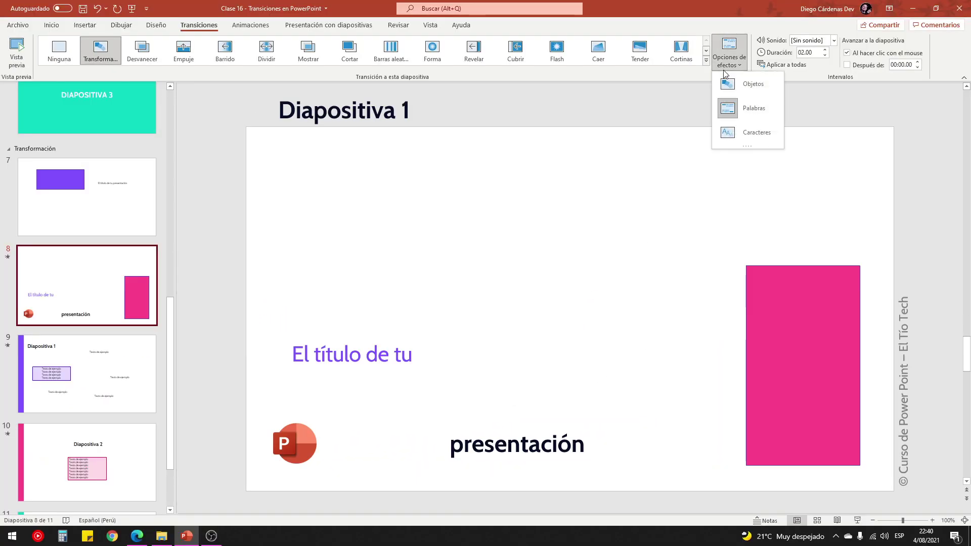
pyautogui.click(739, 87)
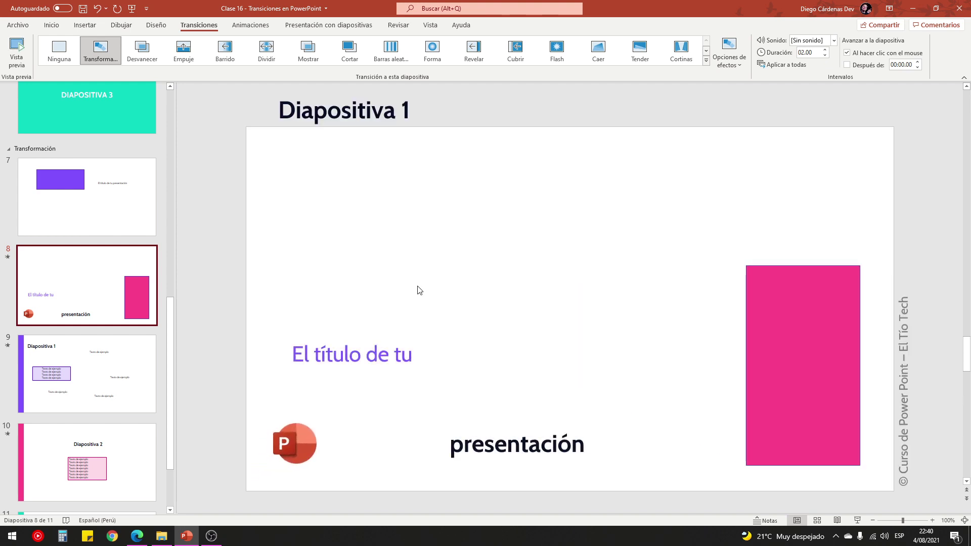
pyautogui.click(793, 342)
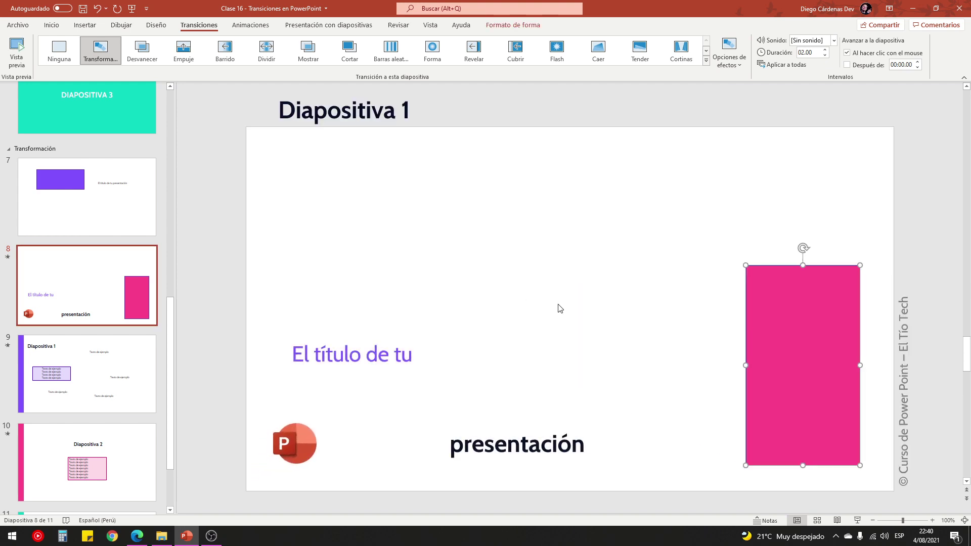
pyautogui.moveTo(260, 296); pyautogui.dragTo(623, 467)
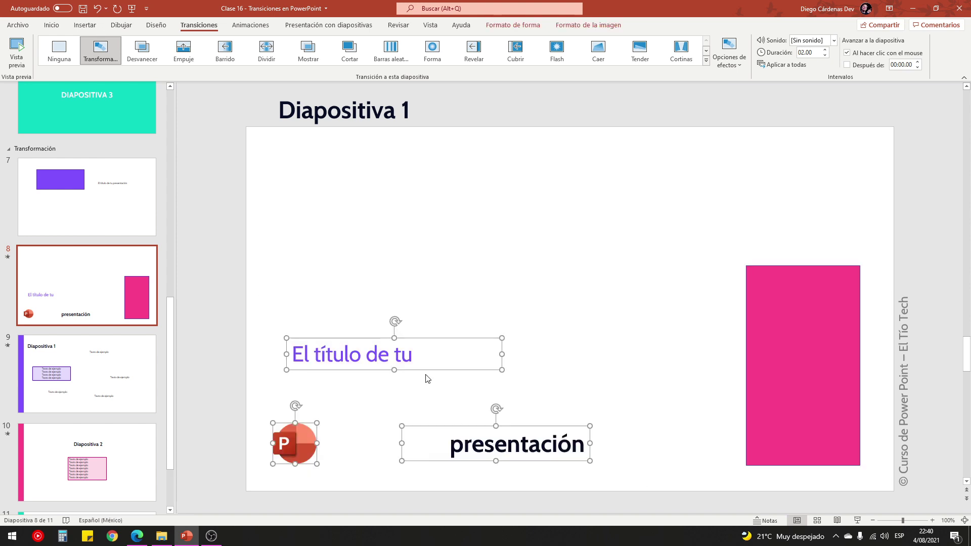
pyautogui.click(112, 225)
pyautogui.click(857, 520)
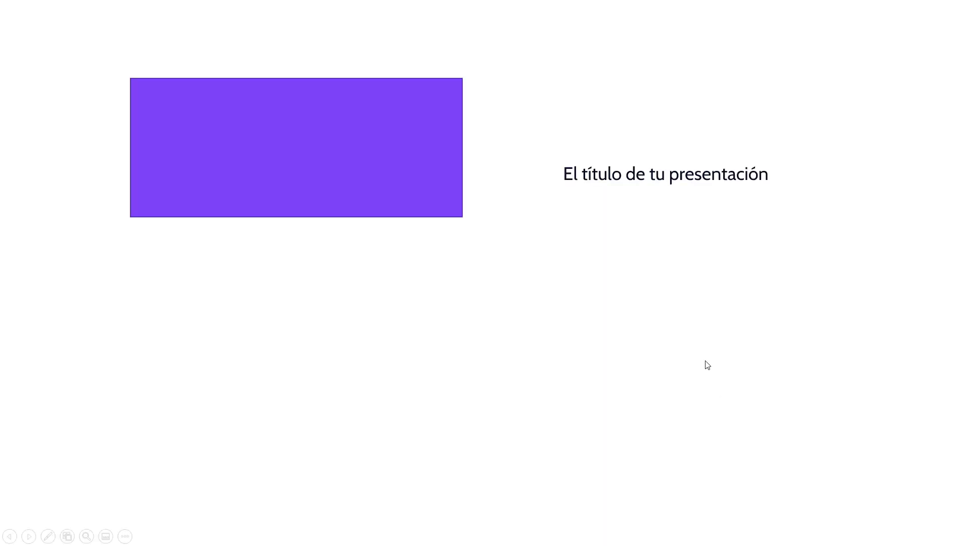
pyautogui.click(696, 344)
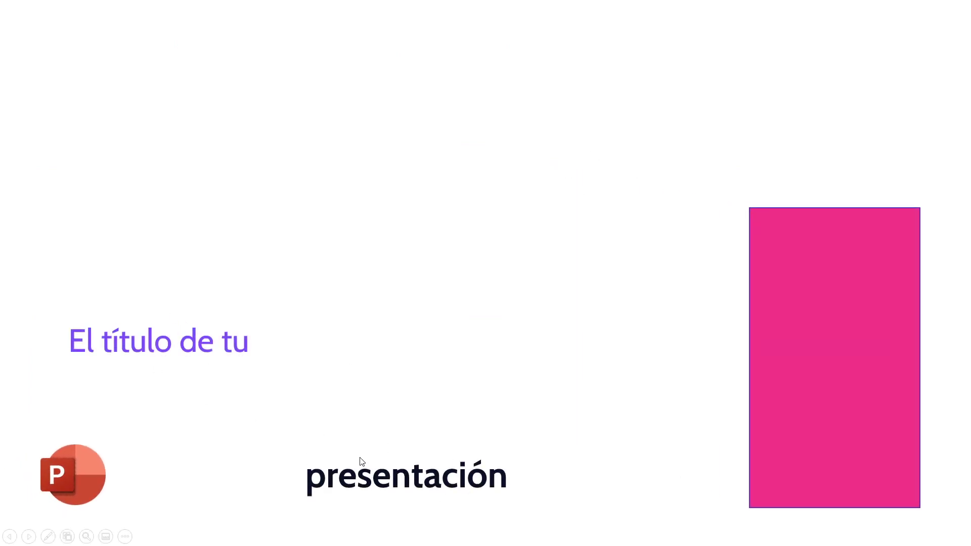
pyautogui.press('Escape')
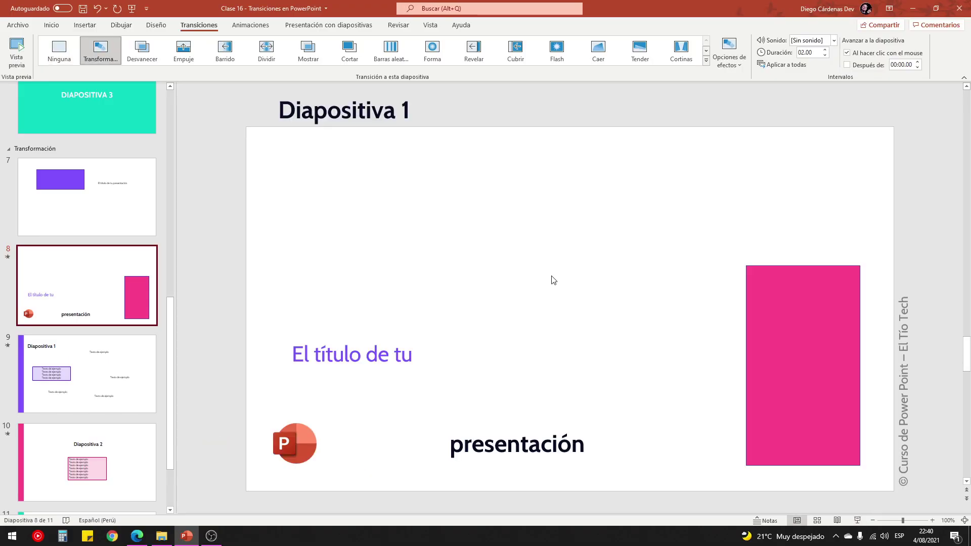
# Set slide 8's Morph effect option to Palabras so text moves word by word
pyautogui.click(739, 61)
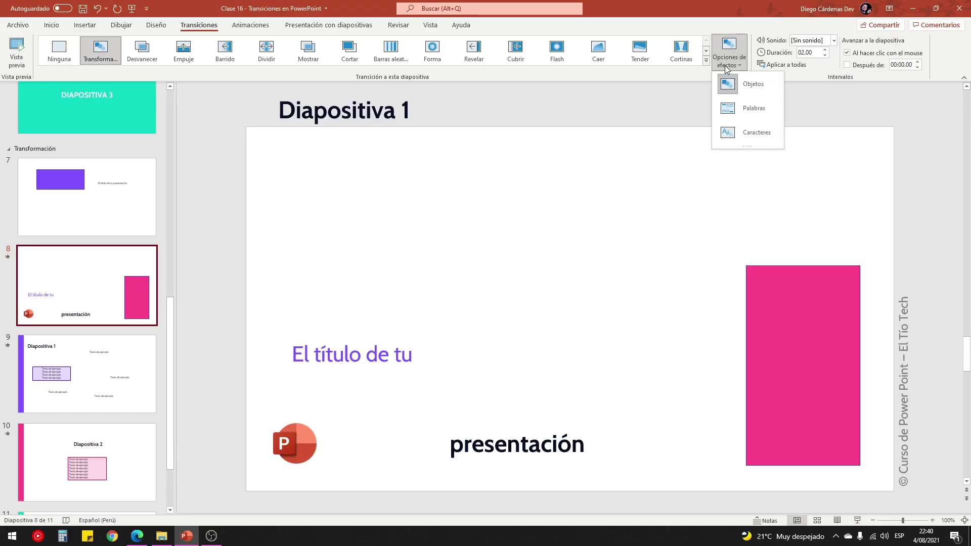
pyautogui.click(753, 104)
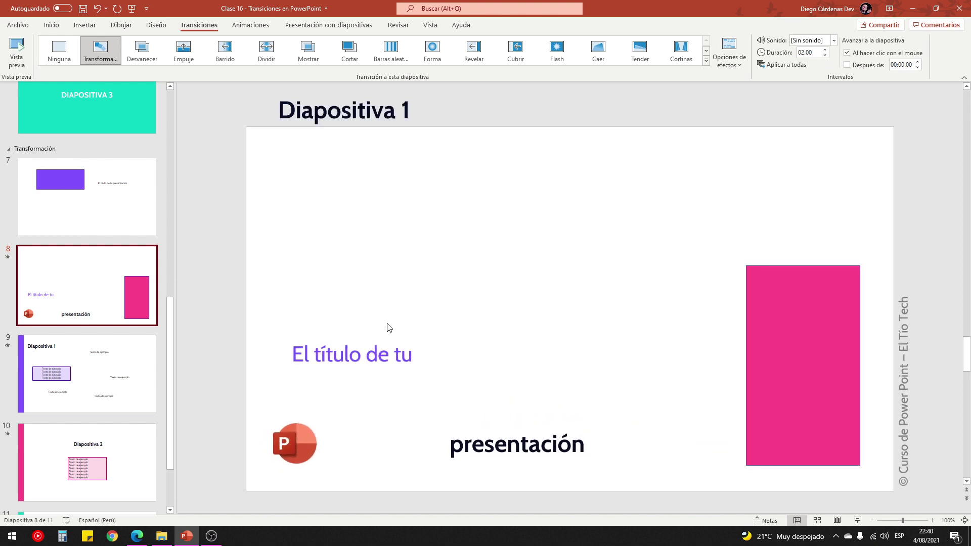
pyautogui.scroll(-1, 114, 396)
pyautogui.click(114, 396)
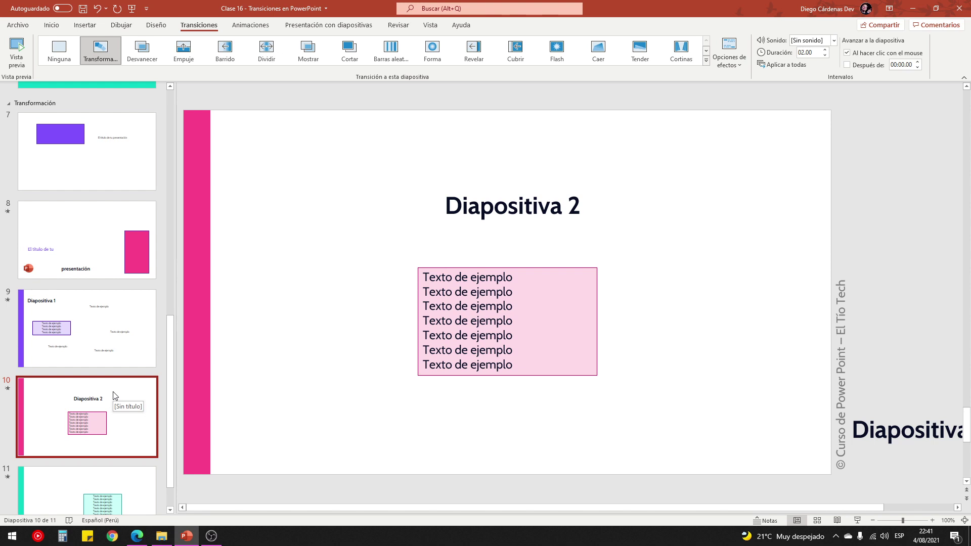
pyautogui.scroll(5, 115, 396)
pyautogui.scroll(5, 115, 393)
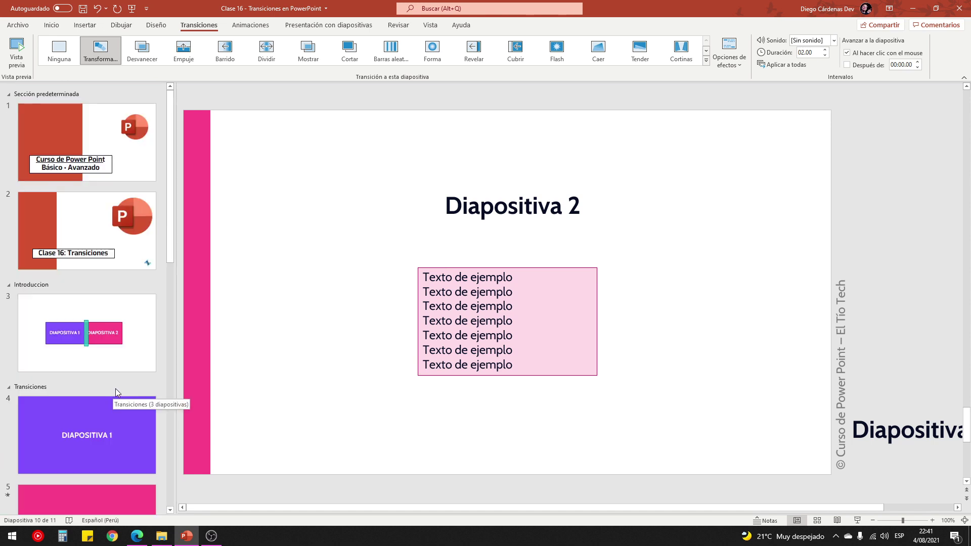
pyautogui.scroll(-2, 122, 386)
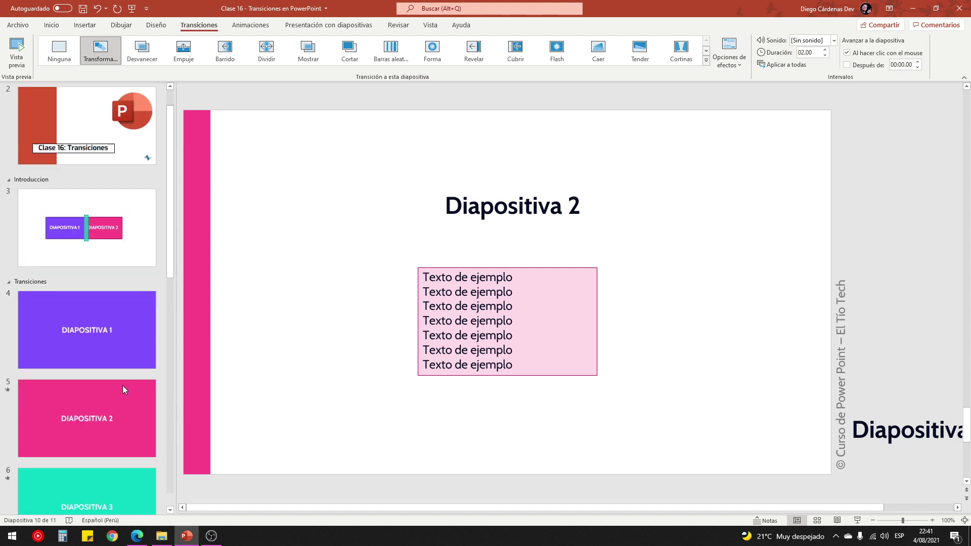
pyautogui.scroll(-3, 122, 386)
pyautogui.scroll(-3, 123, 385)
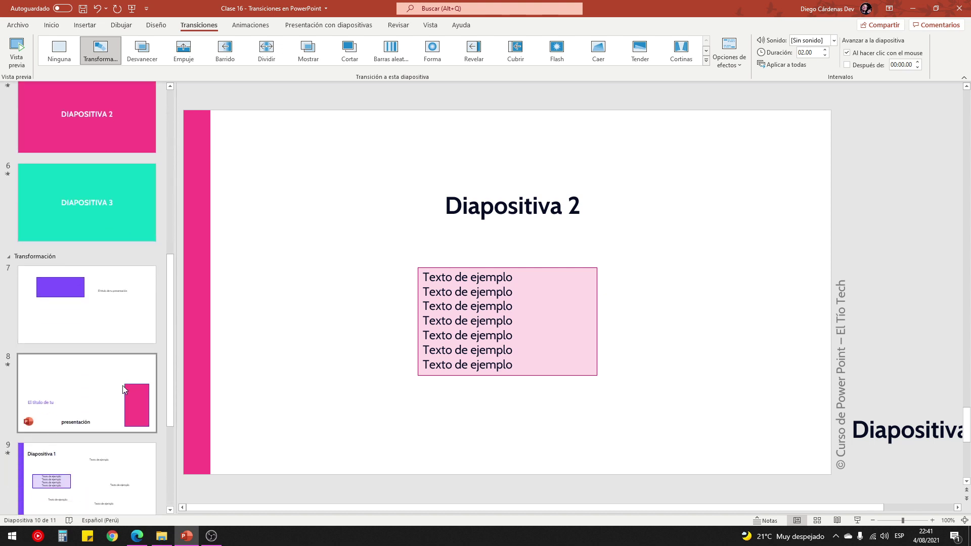